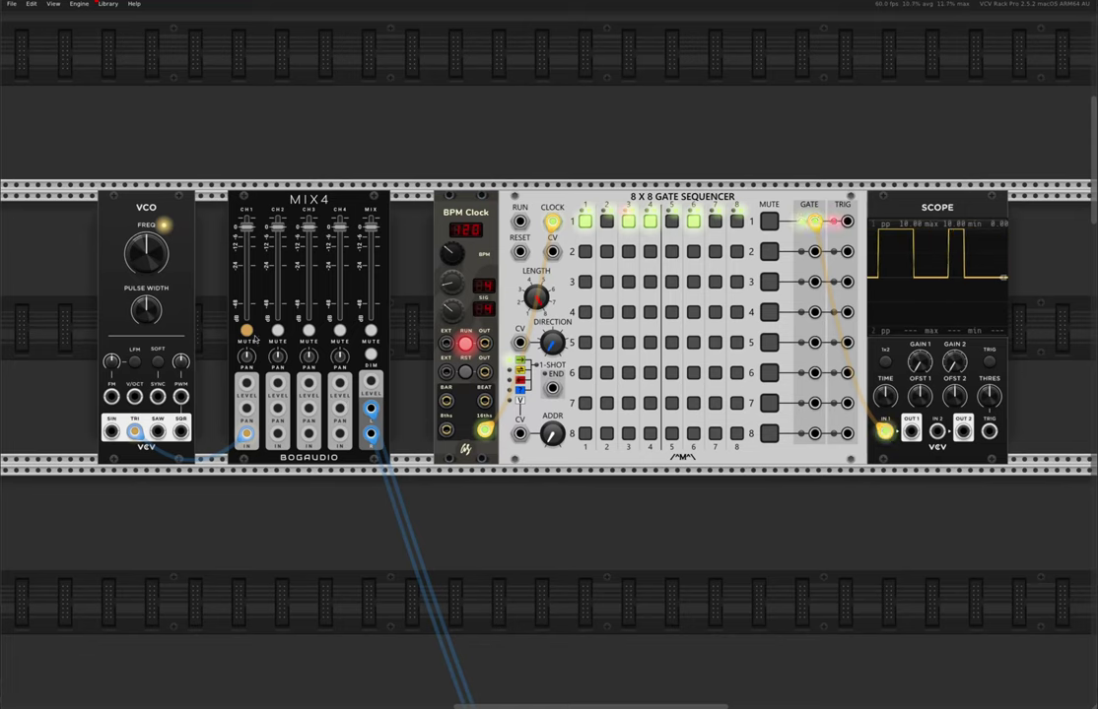
# Audition the VCO on mixer channel 1, lower it to about 542 Hz, and patch its triangle wave in
pyautogui.click(246, 330)
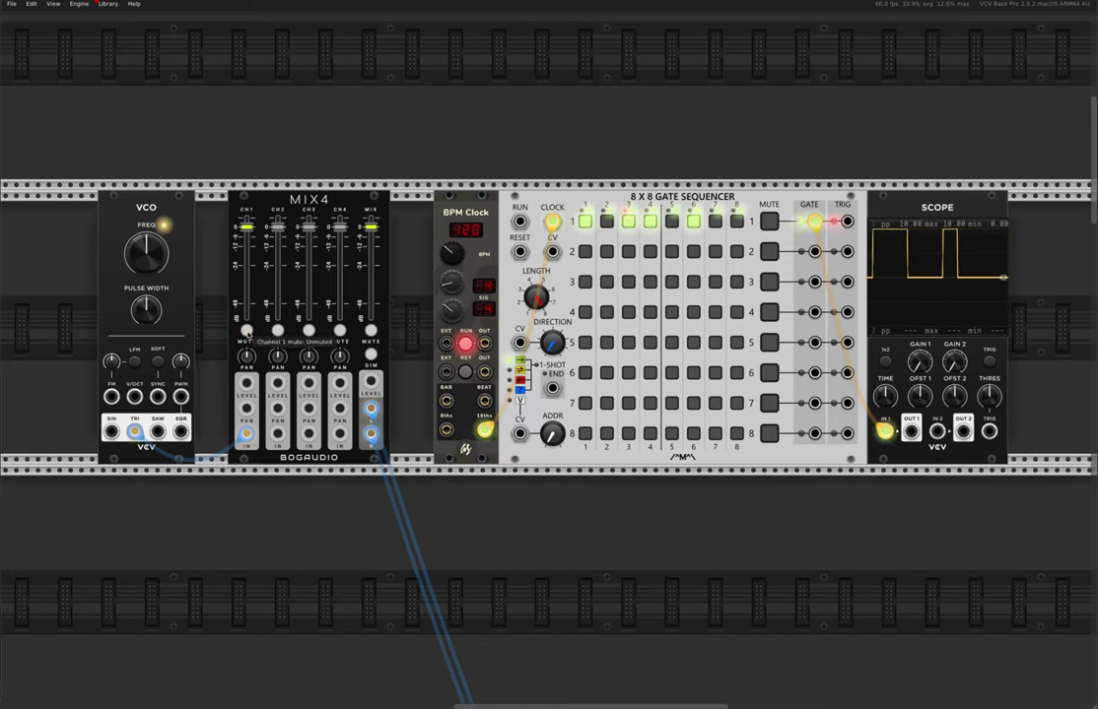
pyautogui.click(246, 331)
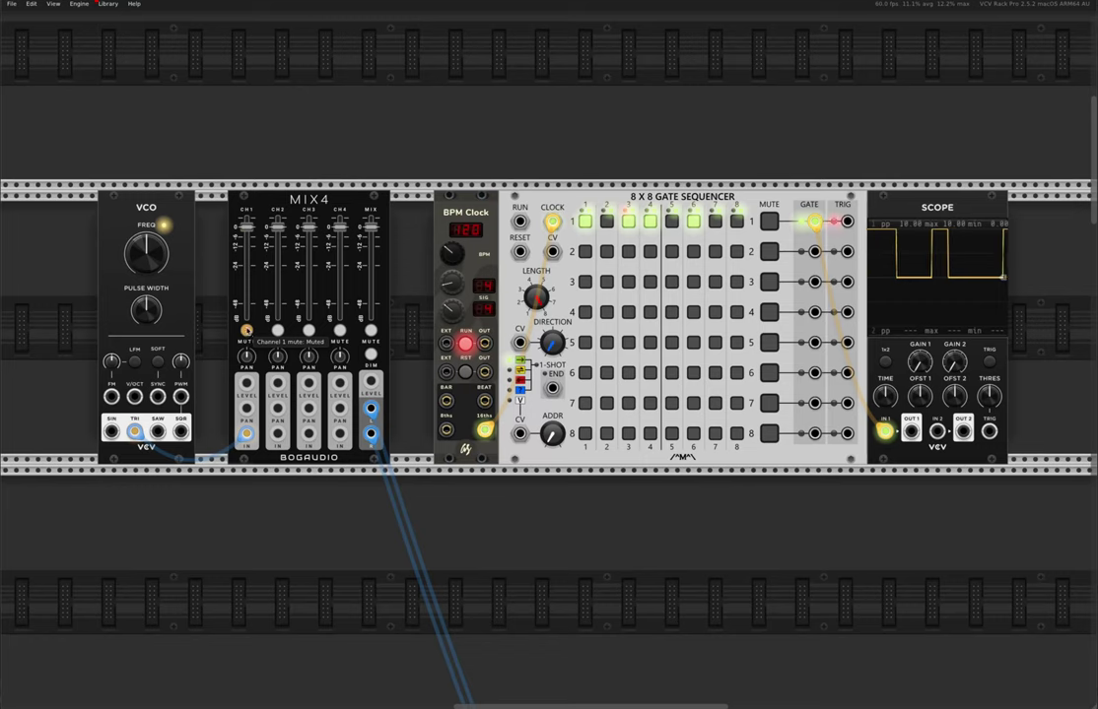
pyautogui.click(247, 330)
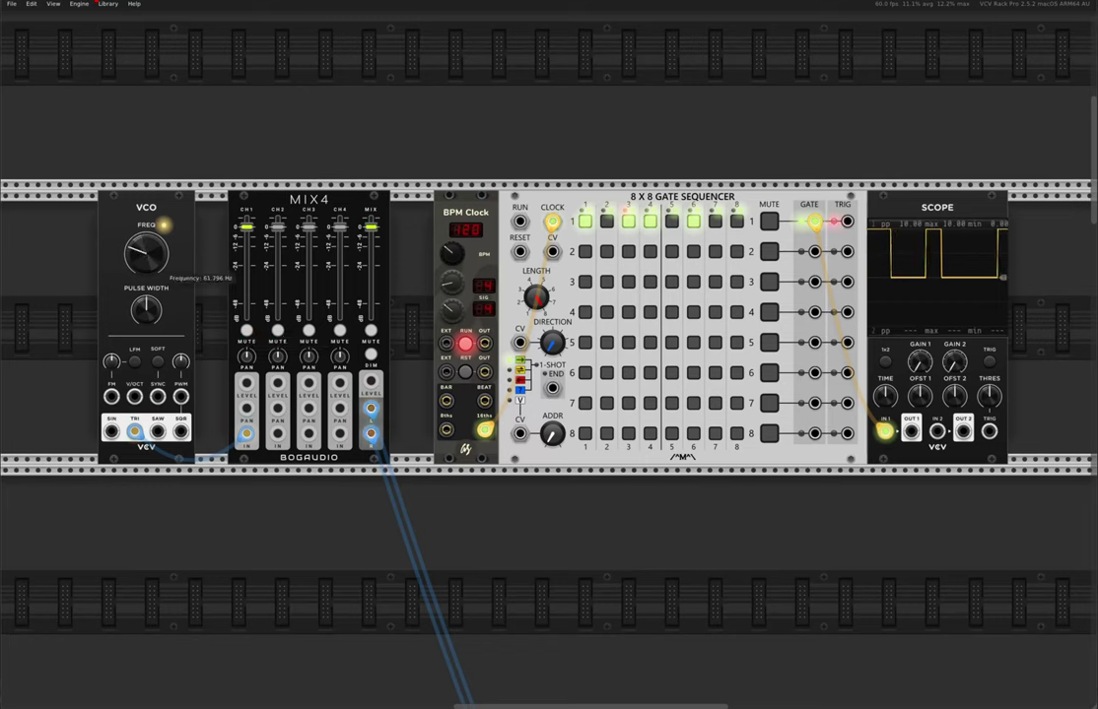
pyautogui.moveTo(147, 258); pyautogui.dragTo(148, 286)
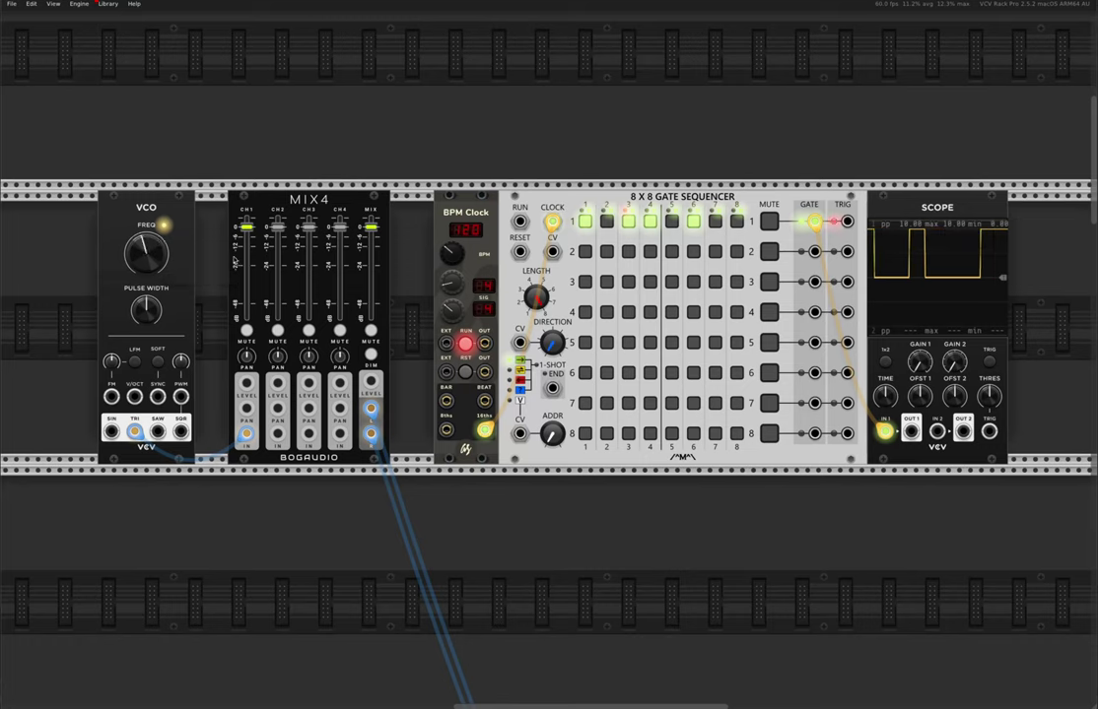
pyautogui.click(248, 331)
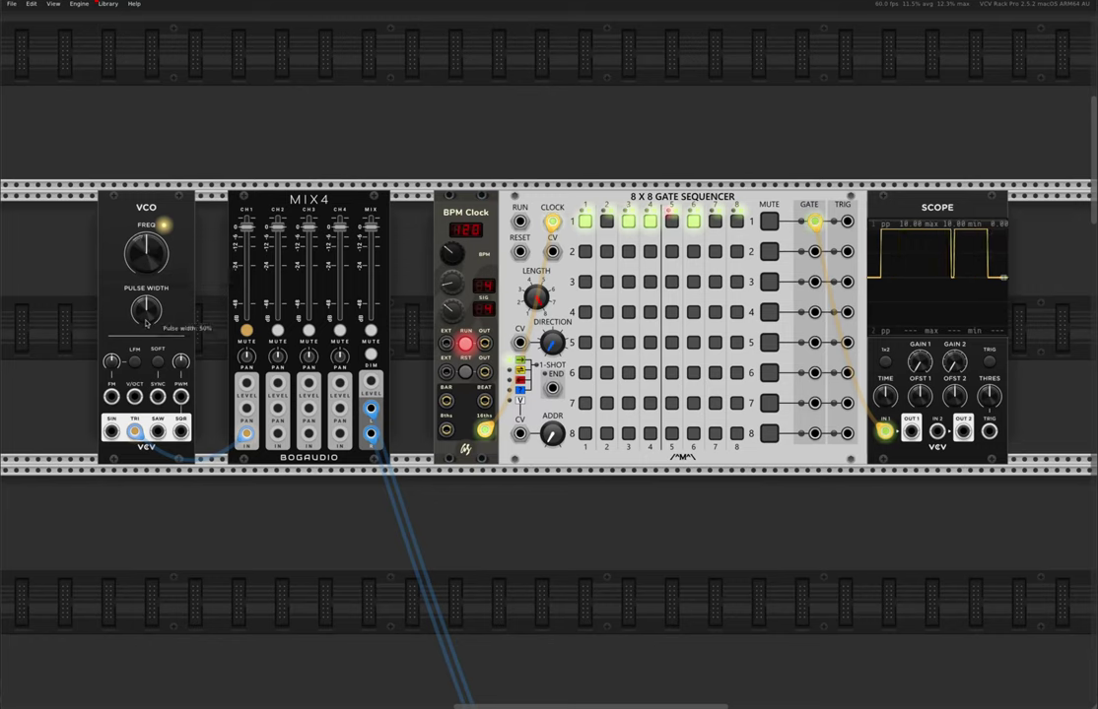
pyautogui.moveTo(179, 445); pyautogui.dragTo(246, 434)
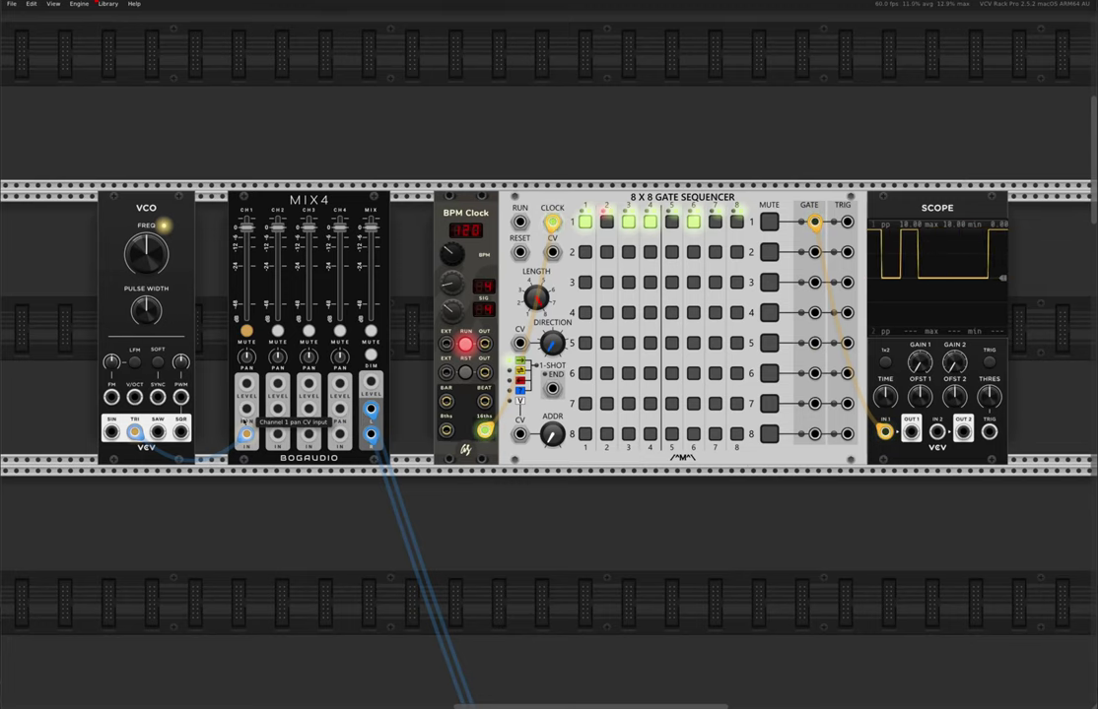
# Pan down and left to the SEQ 3, QNT, VCO, VCA, VCF and ADSR row
pyautogui.scroll(-5, 246, 460)
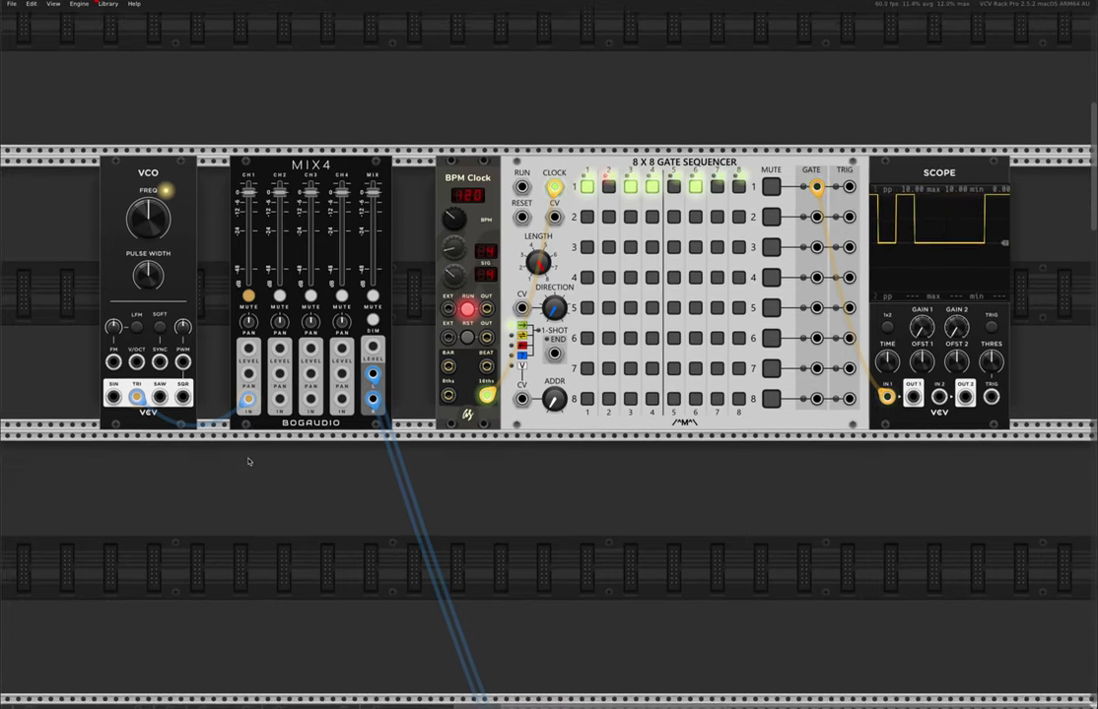
pyautogui.hscroll(-2, 247, 460)
pyautogui.scroll(-3, 247, 461)
pyautogui.hscroll(-6, 246, 462)
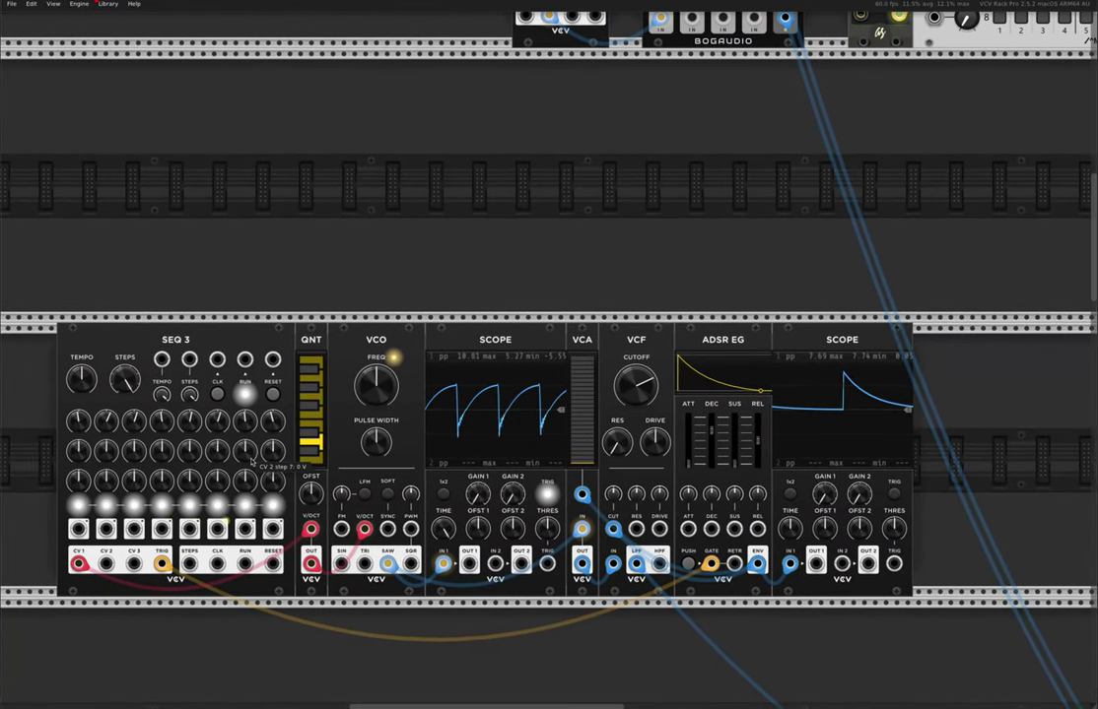
pyautogui.scroll(-2, 179, 467)
pyautogui.hscroll(-2, 180, 467)
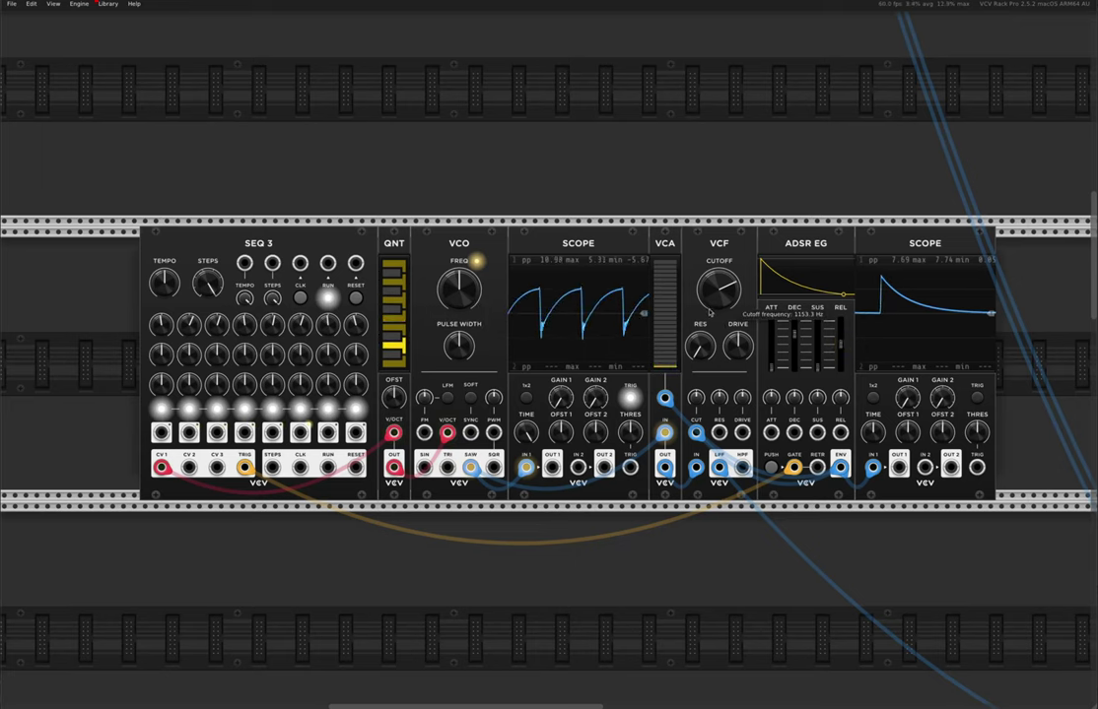
pyautogui.moveTo(670, 266)
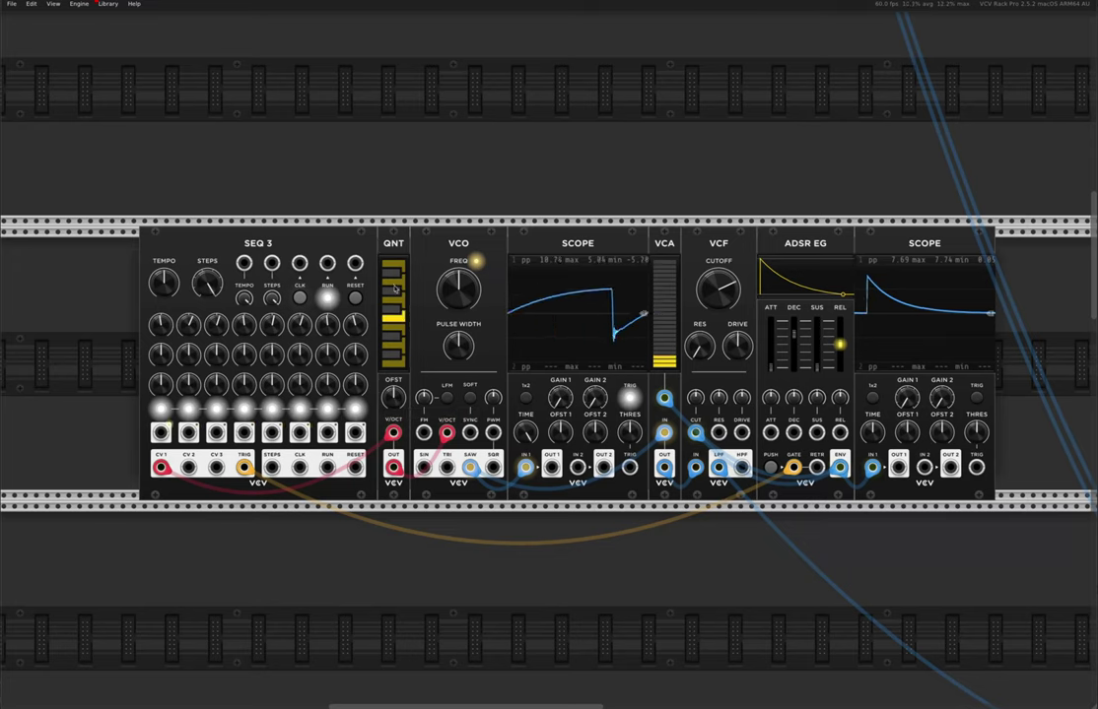
# Light more QNT keys, then every key, so all notes pass through the quantizer
pyautogui.moveTo(394, 298)
pyautogui.mouseDown()
pyautogui.moveTo(391, 360)
pyautogui.moveTo(397, 312)
pyautogui.moveTo(406, 337)
pyautogui.mouseUp()
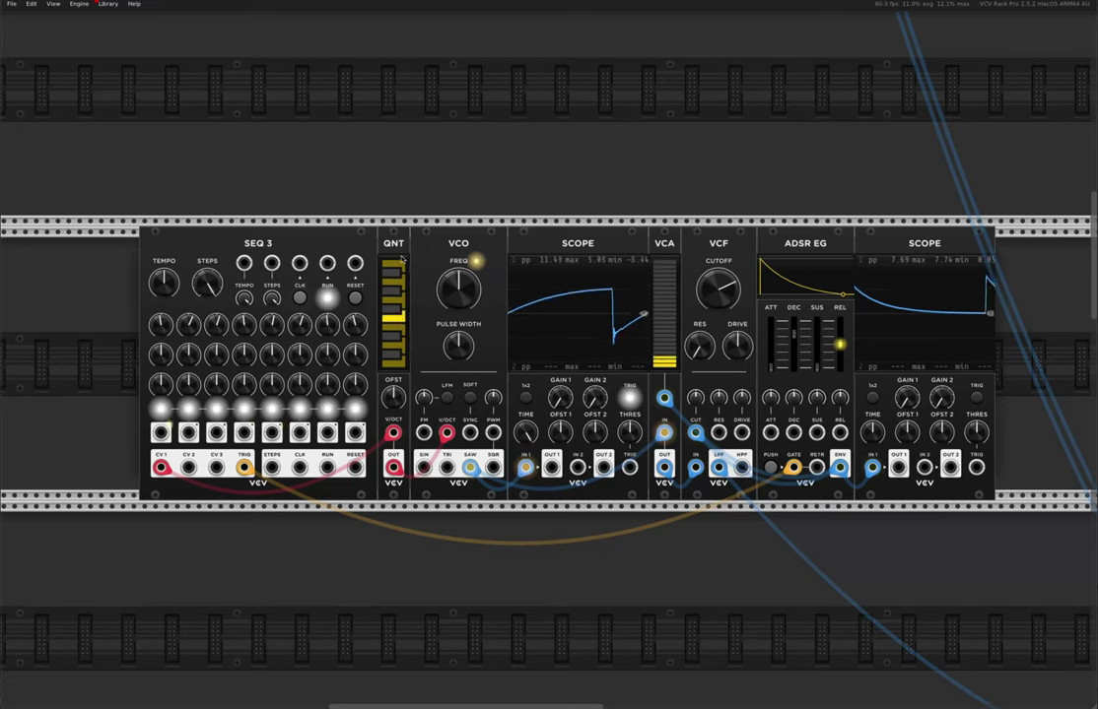
pyautogui.moveTo(401, 261)
pyautogui.mouseDown()
pyautogui.moveTo(397, 372)
pyautogui.moveTo(398, 273)
pyautogui.mouseUp()
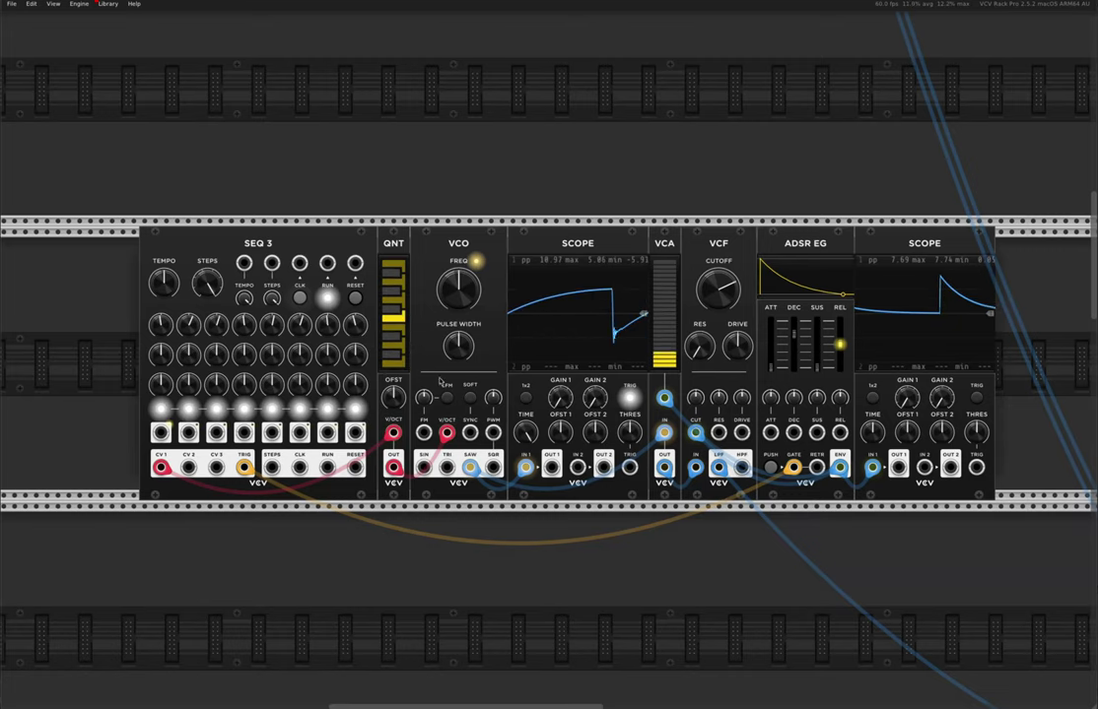
# Zoom out to survey the rack, then unplug the red pitch cable between SEQ 3 CV 1 and QNT
pyautogui.scroll(-5, 451, 412)
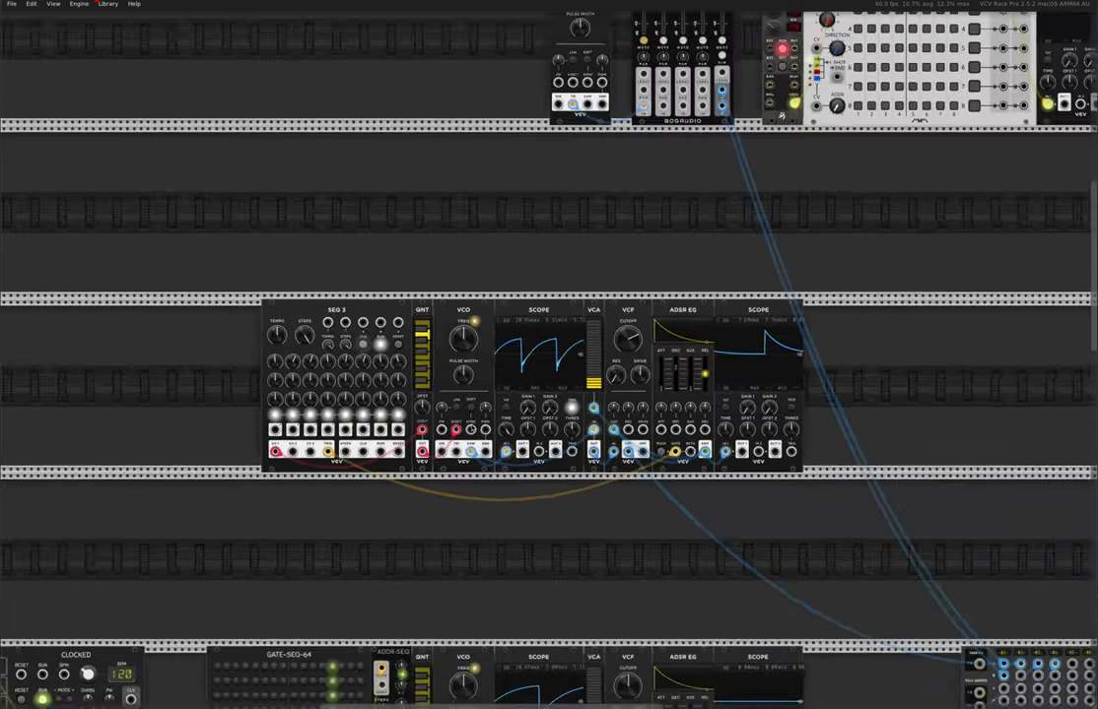
pyautogui.scroll(-2, 564, 445)
pyautogui.hscroll(2, 564, 445)
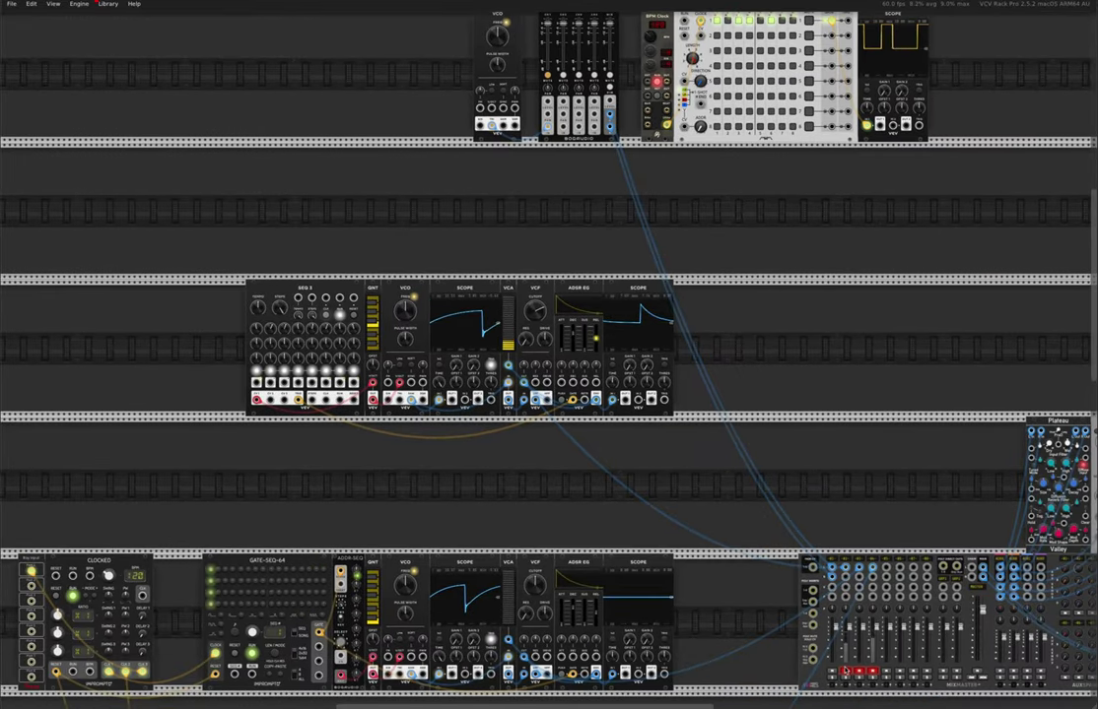
pyautogui.scroll(5, 426, 391)
pyautogui.scroll(3, 426, 391)
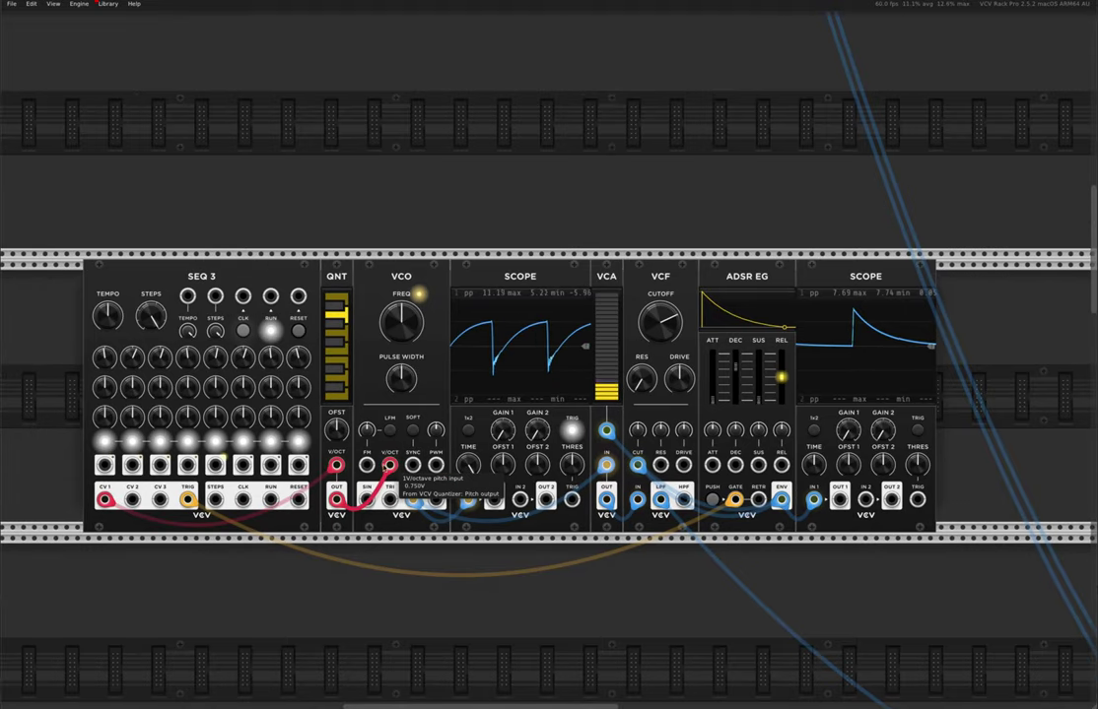
pyautogui.moveTo(336, 464); pyautogui.dragTo(105, 500)
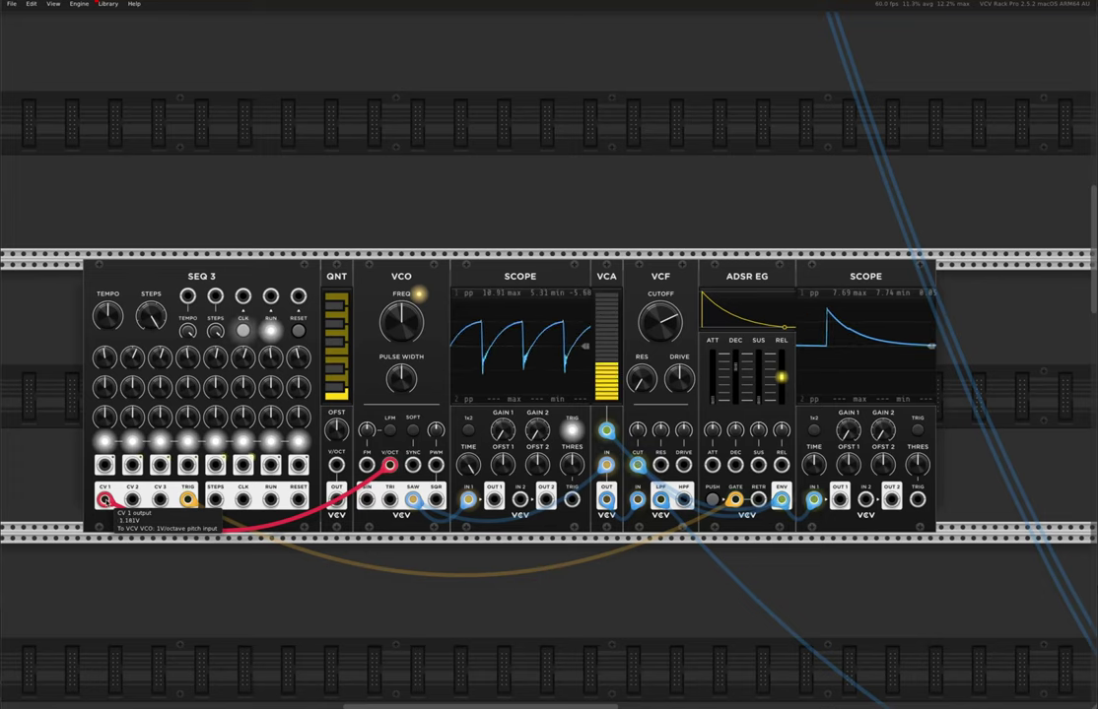
pyautogui.moveTo(103, 500); pyautogui.dragTo(336, 497)
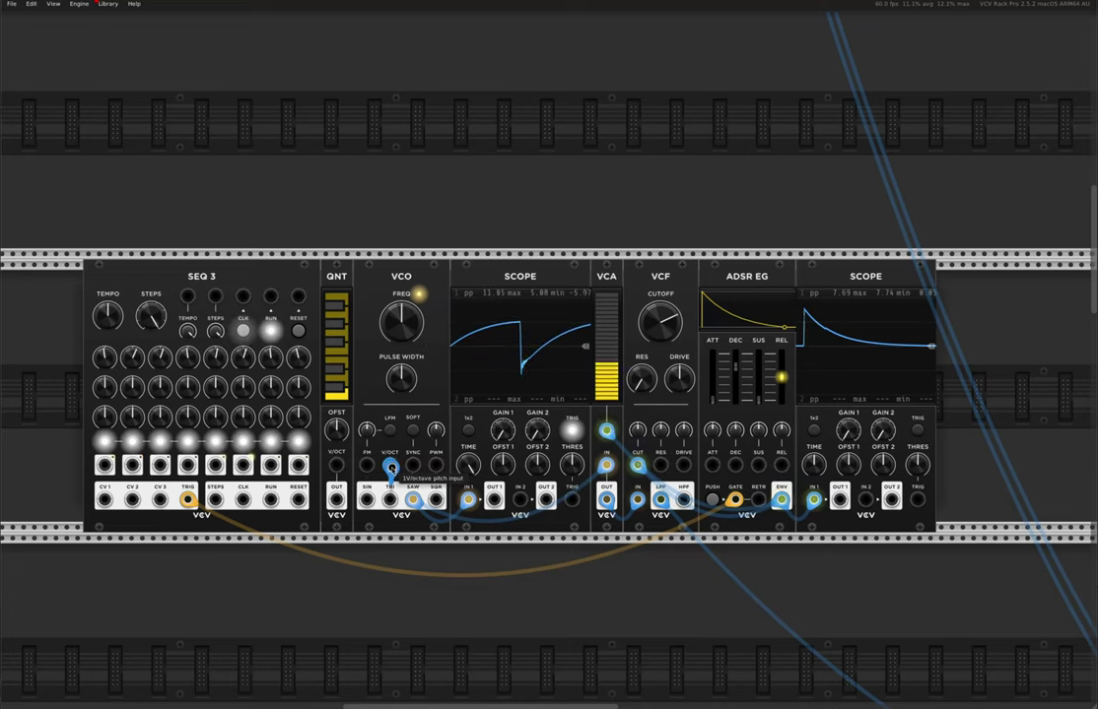
# Run a pitch cable from the VCO's V/OCT input to SEQ 3's CV 1 output
pyautogui.moveTo(390, 465); pyautogui.dragTo(105, 500)
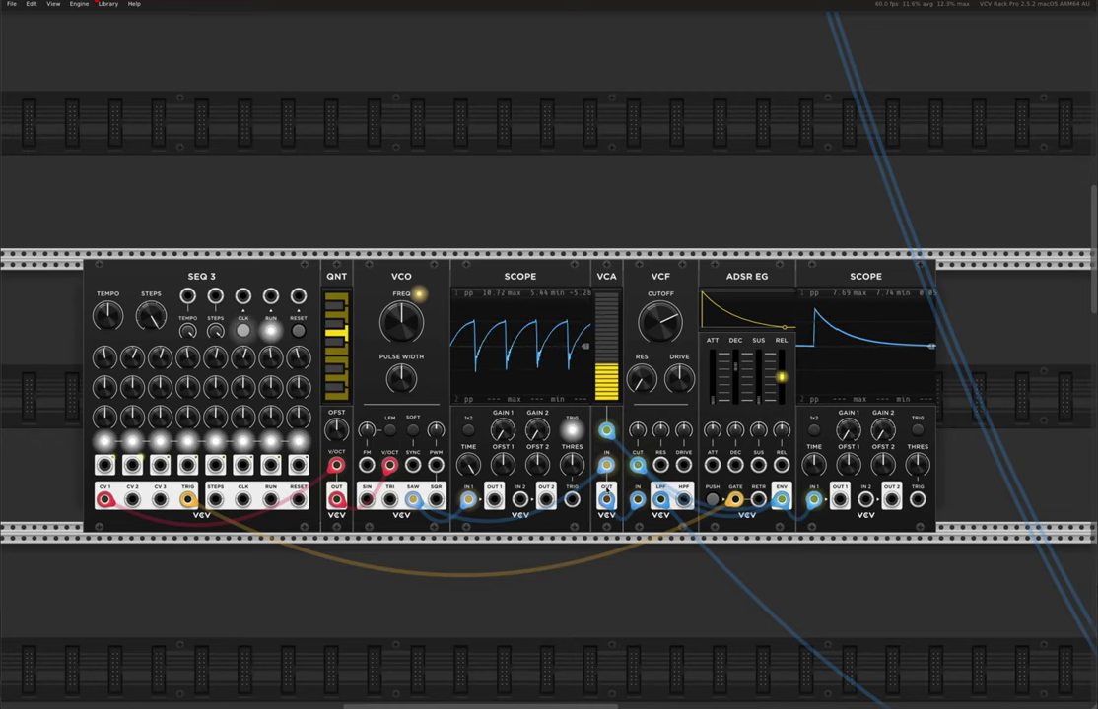
pyautogui.moveTo(668, 321)
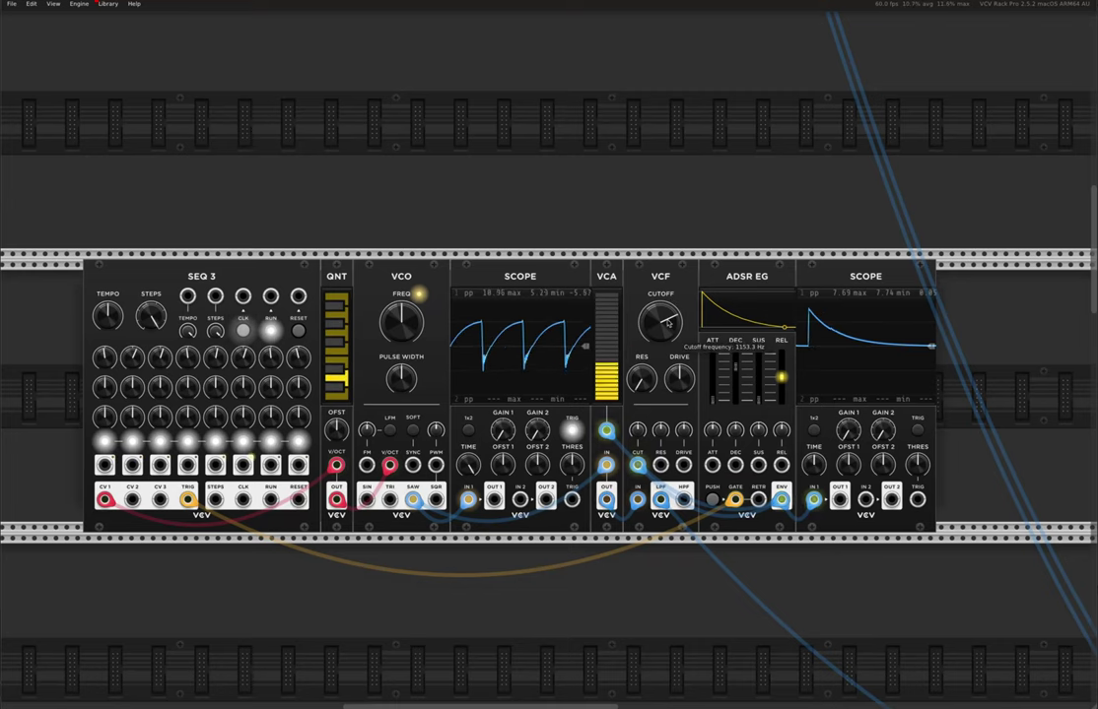
pyautogui.moveTo(608, 437)
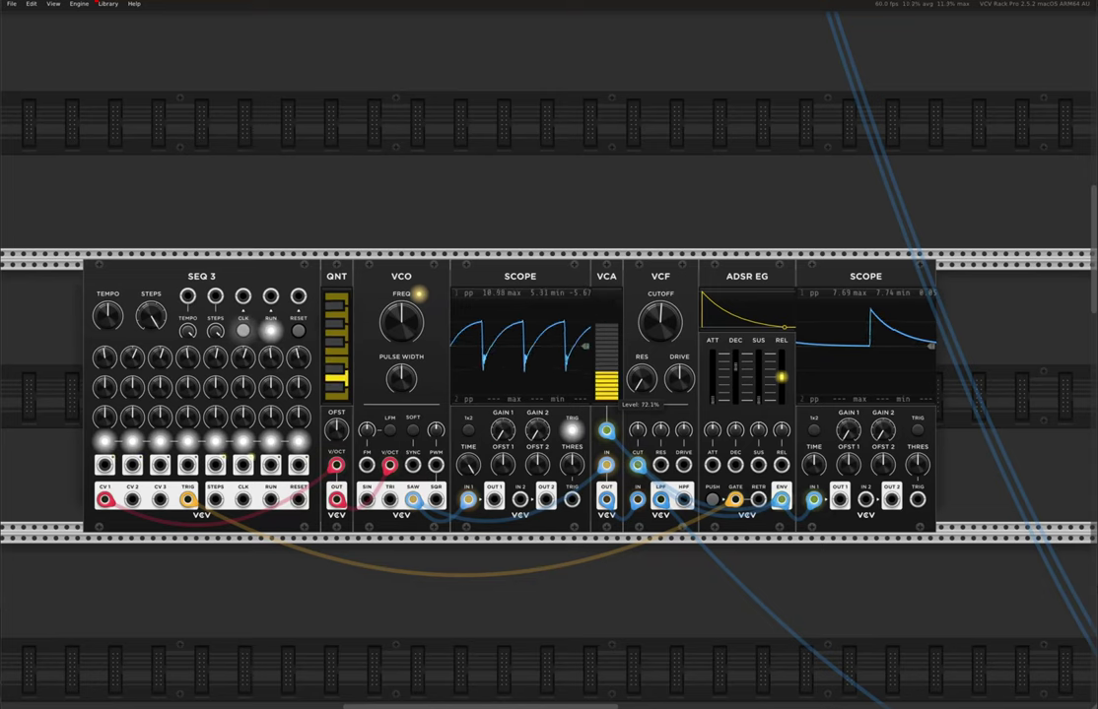
pyautogui.moveTo(607, 305); pyautogui.dragTo(606, 325)
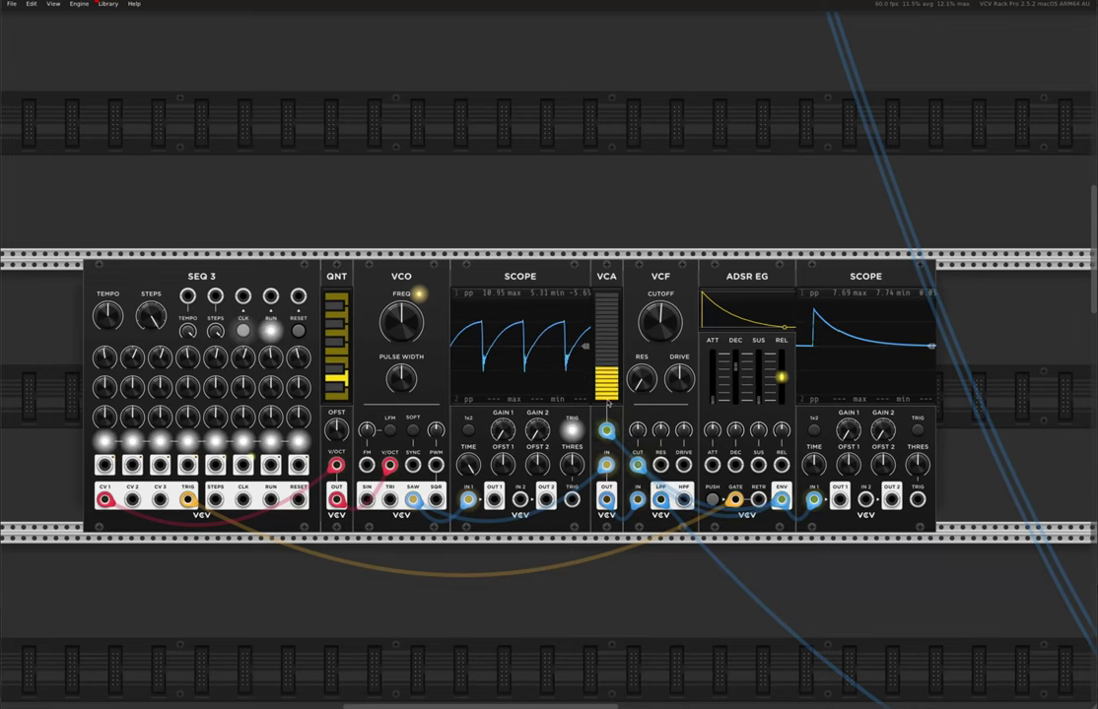
pyautogui.moveTo(601, 394)
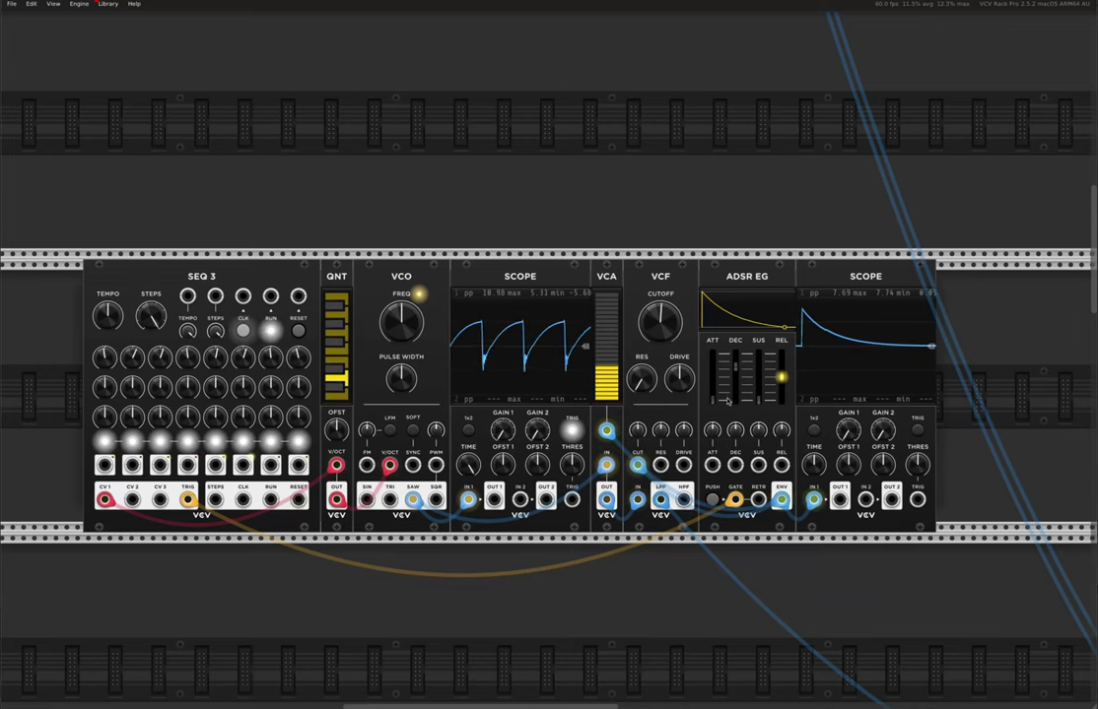
pyautogui.moveTo(779, 375)
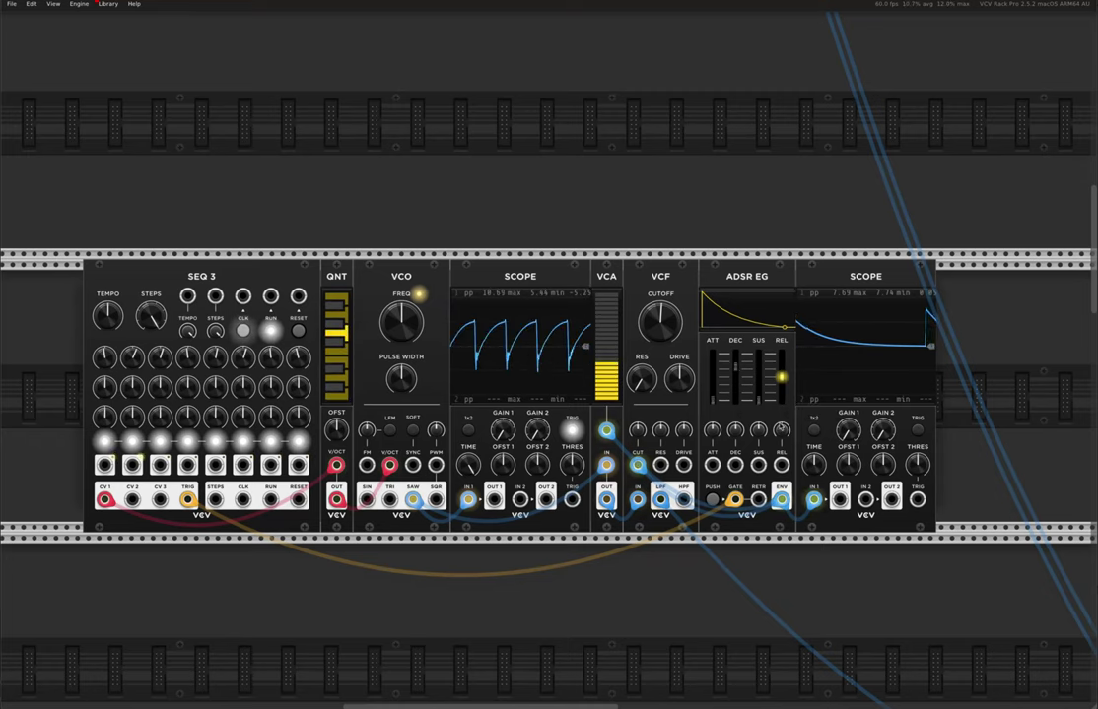
pyautogui.moveTo(735, 500)
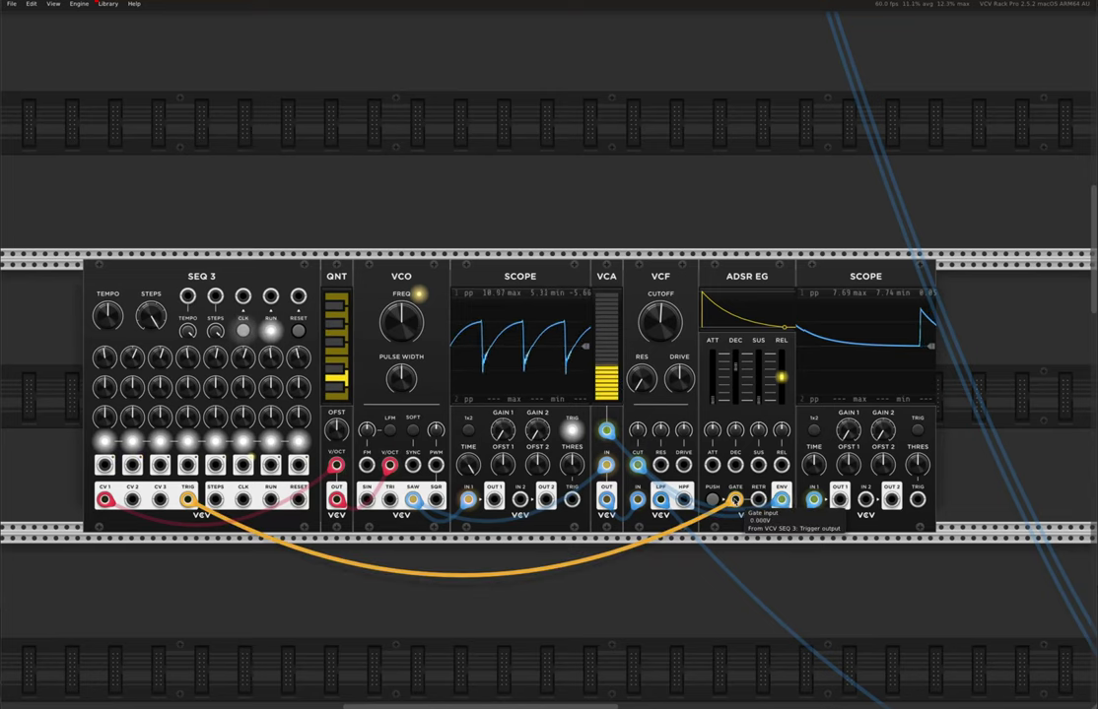
pyautogui.moveTo(731, 363)
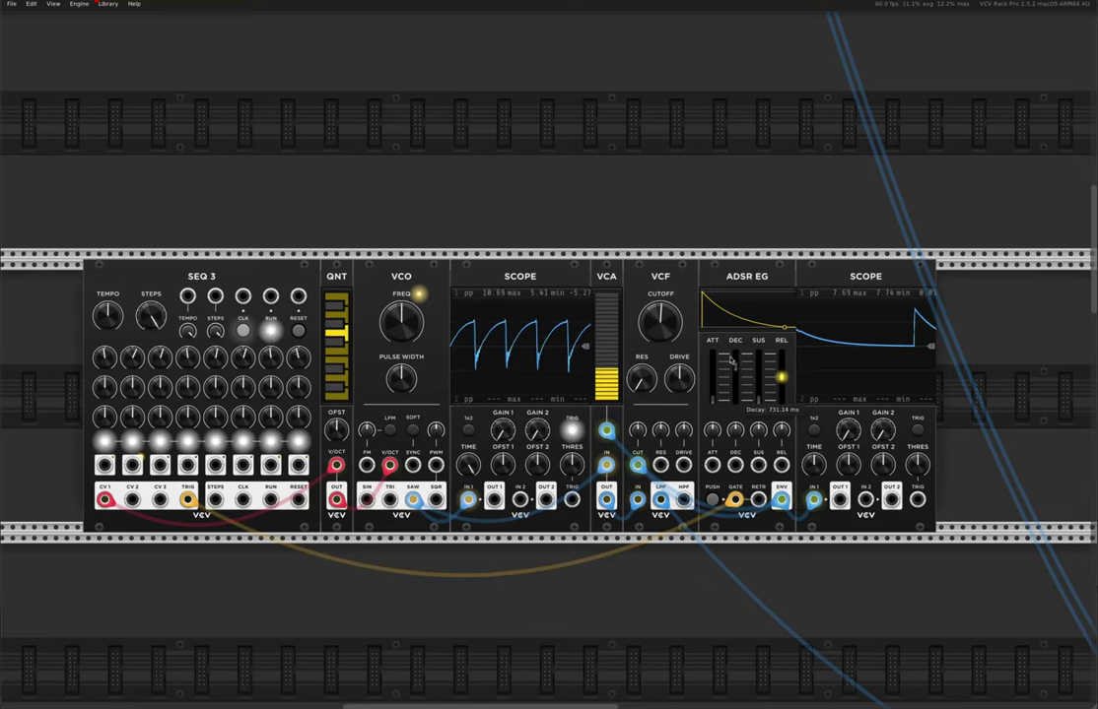
pyautogui.moveTo(193, 506)
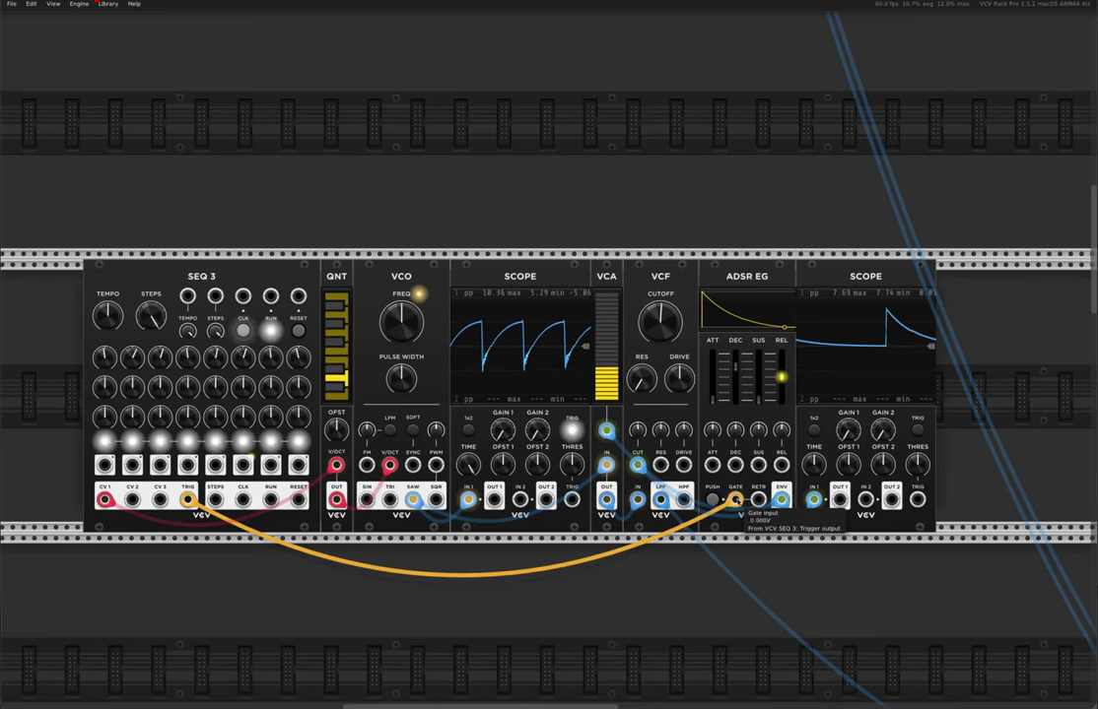
# Unplug the yellow trigger cable from the ADSR GATE and fire the envelope three times with PUSH
pyautogui.moveTo(737, 501); pyautogui.dragTo(741, 548)
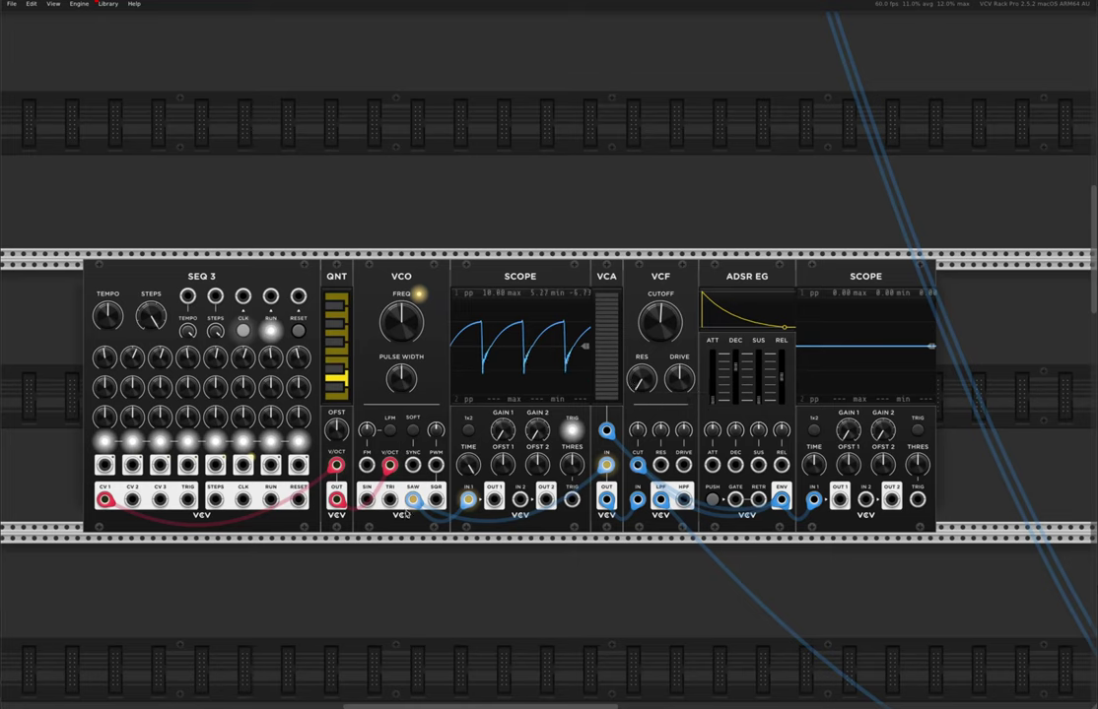
pyautogui.moveTo(413, 499)
pyautogui.moveTo(469, 501)
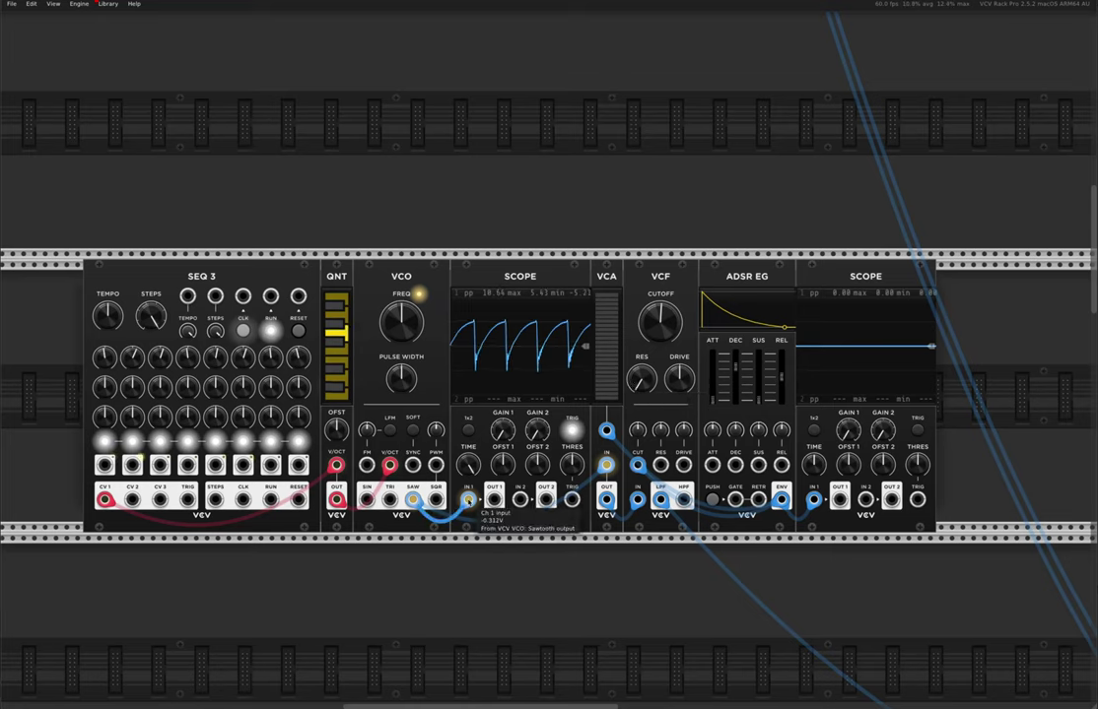
pyautogui.moveTo(606, 464)
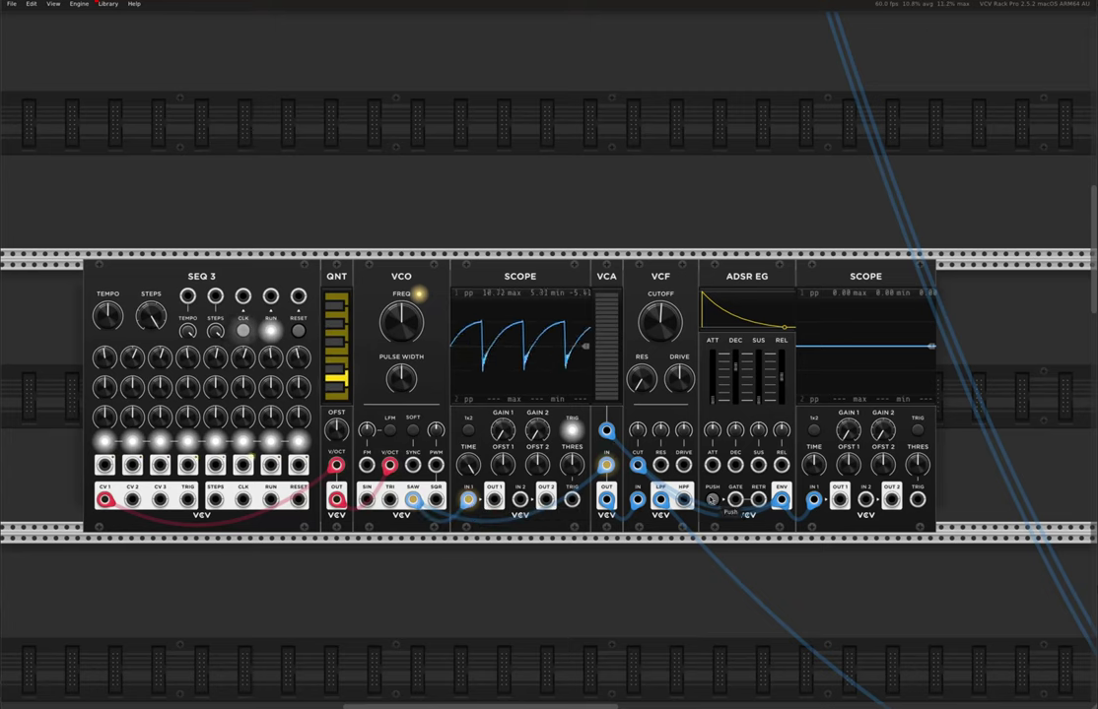
pyautogui.click(712, 500)
pyautogui.click(713, 501)
pyautogui.scroll(-1, 715, 505)
pyautogui.click(712, 499)
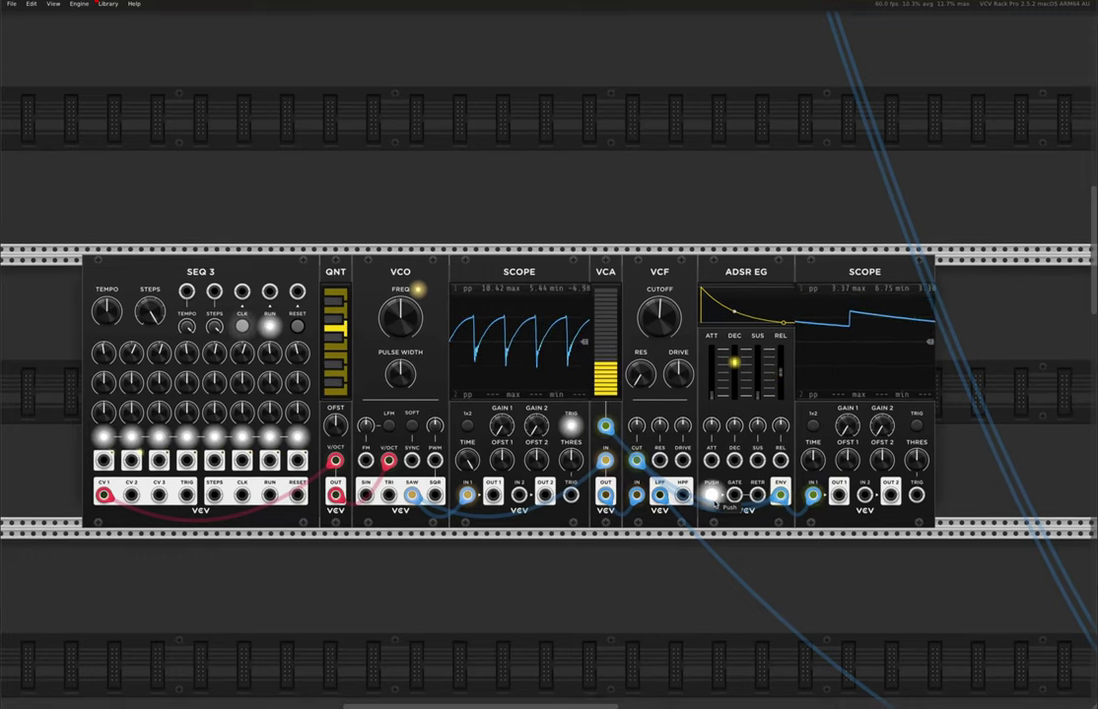
pyautogui.scroll(1, 715, 505)
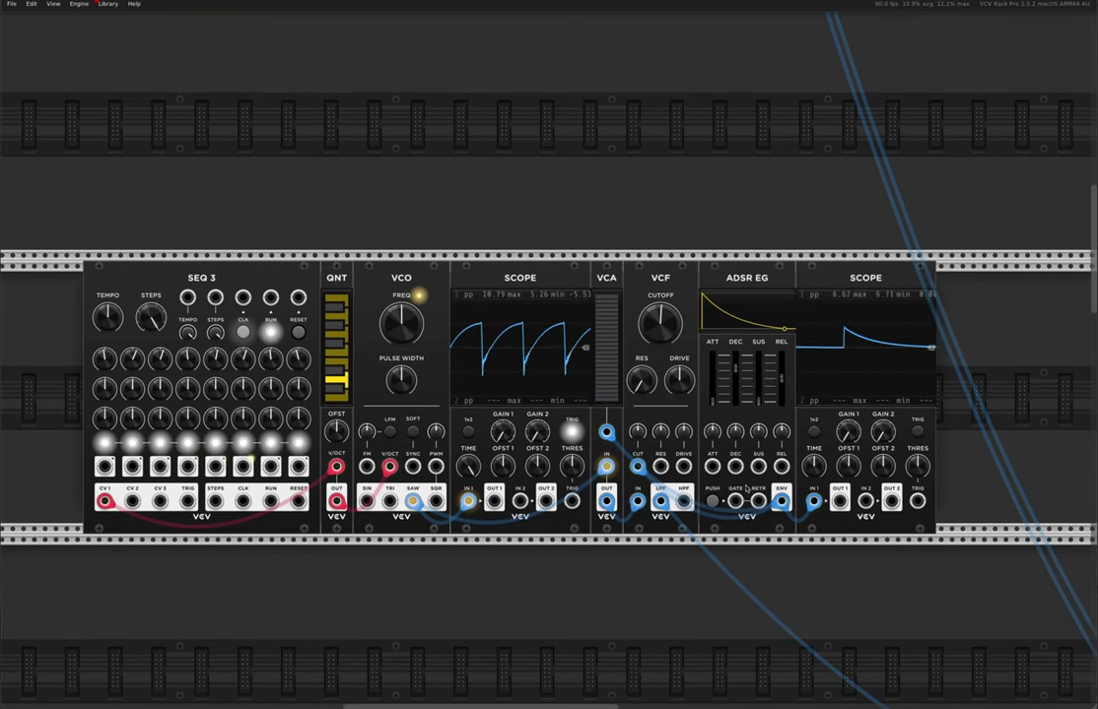
# Patch the ADSR EG GATE input back to SEQ 3's TRIG output
pyautogui.moveTo(735, 503); pyautogui.dragTo(188, 501)
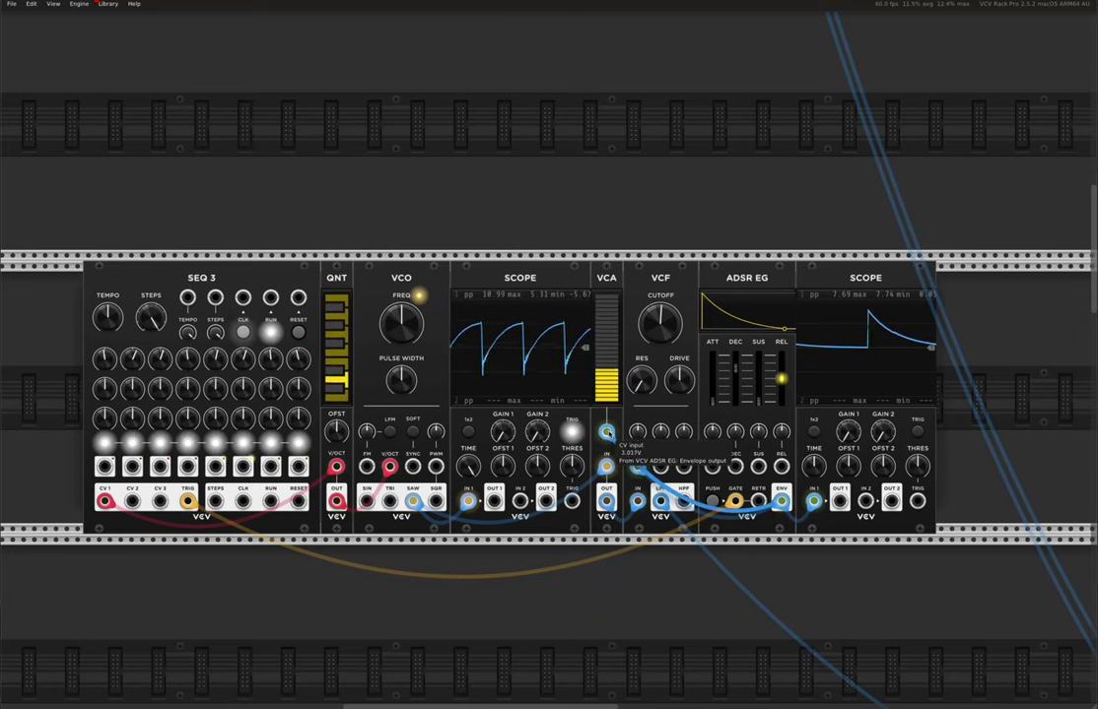
# Patch ADSR ENV into VCF CUT and set the cutoff attenuator to about 12%
pyautogui.moveTo(606, 434); pyautogui.dragTo(638, 467)
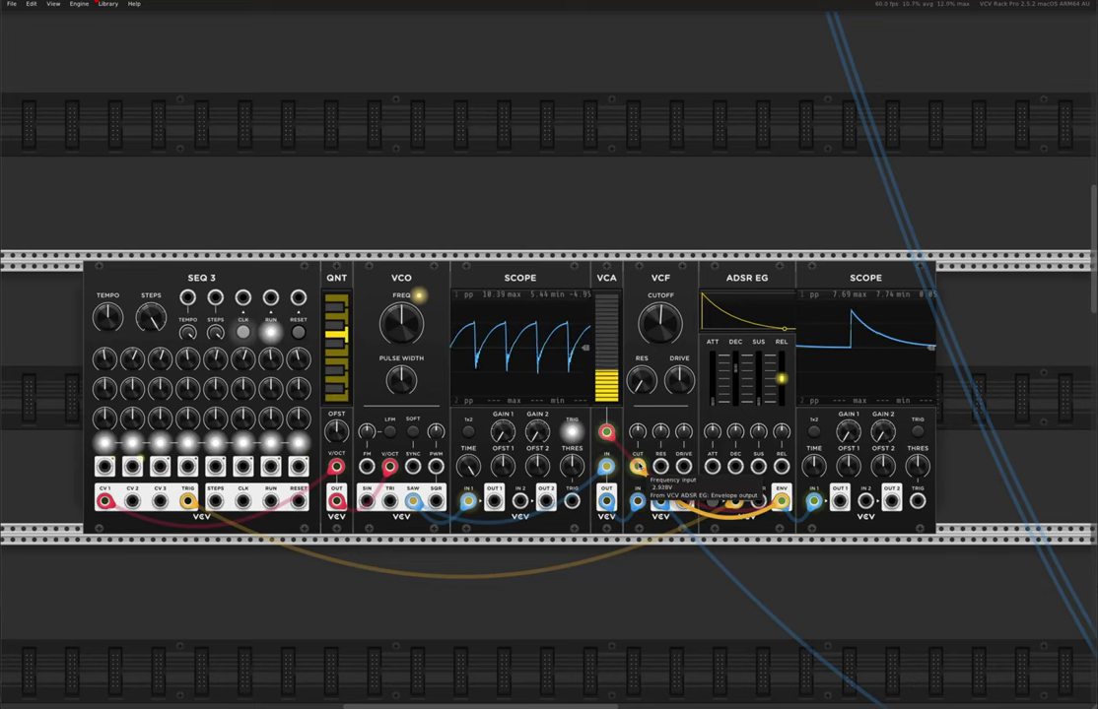
pyautogui.click(639, 467)
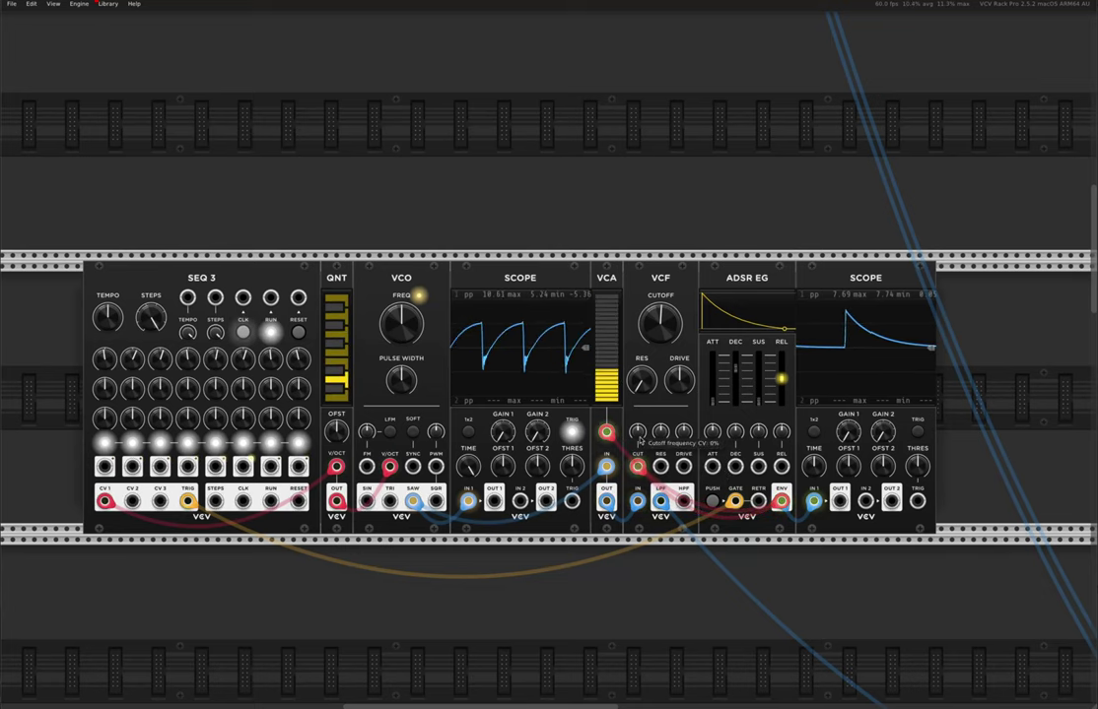
pyautogui.moveTo(638, 432); pyautogui.dragTo(637, 396)
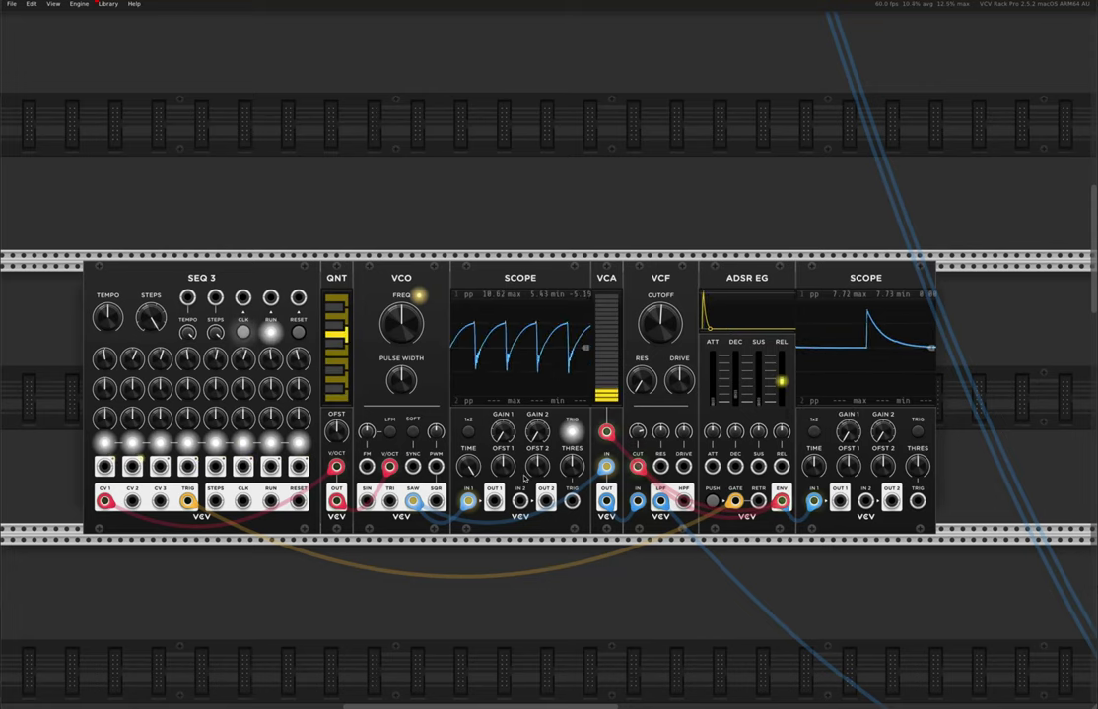
# Pan around the rack past the MixMaster mixer and back to GATE-SEQ-64 and ADDR-SEQ
pyautogui.scroll(-5, 432, 490)
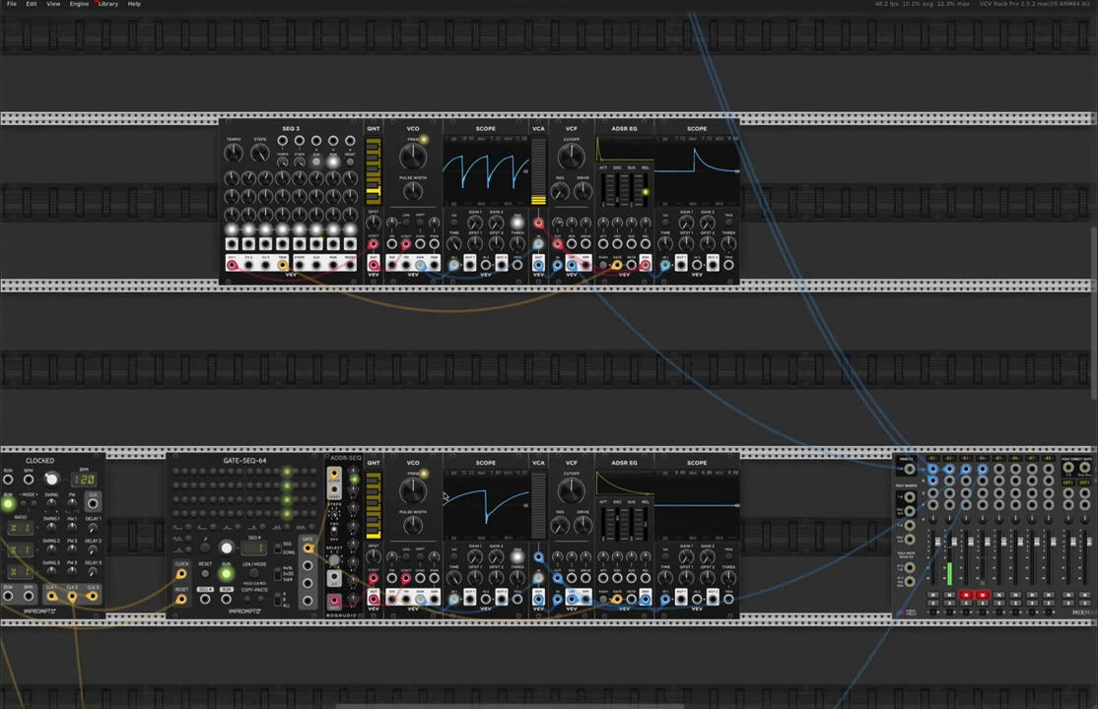
pyautogui.hscroll(-3, 511, 483)
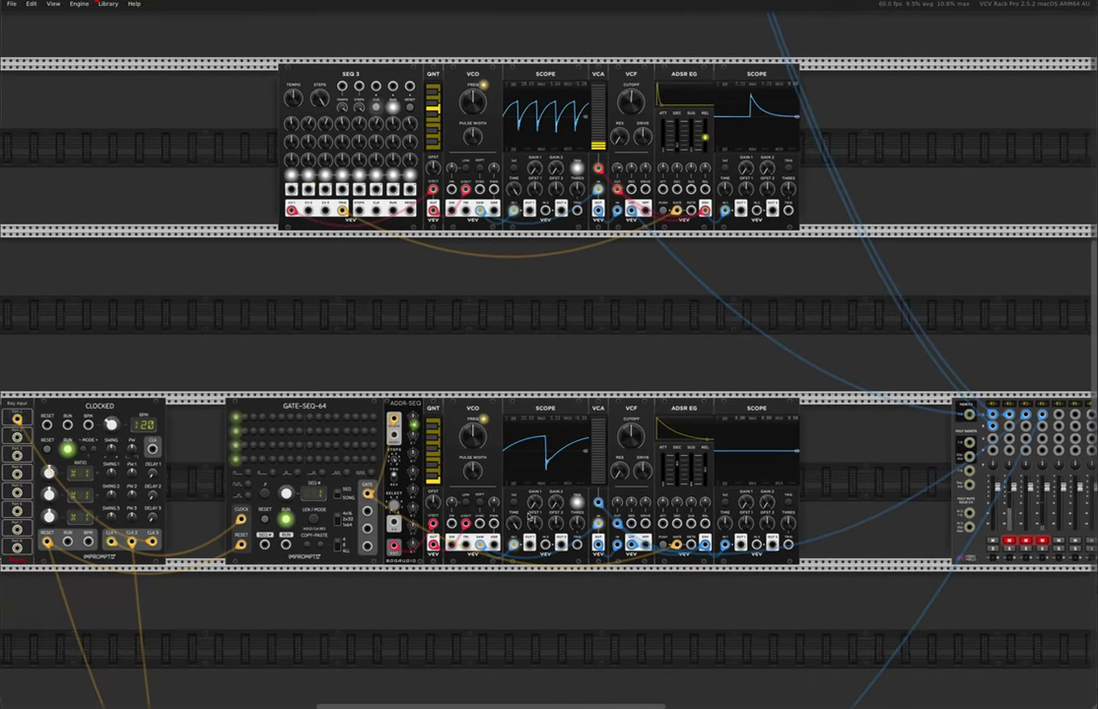
pyautogui.scroll(3, 511, 480)
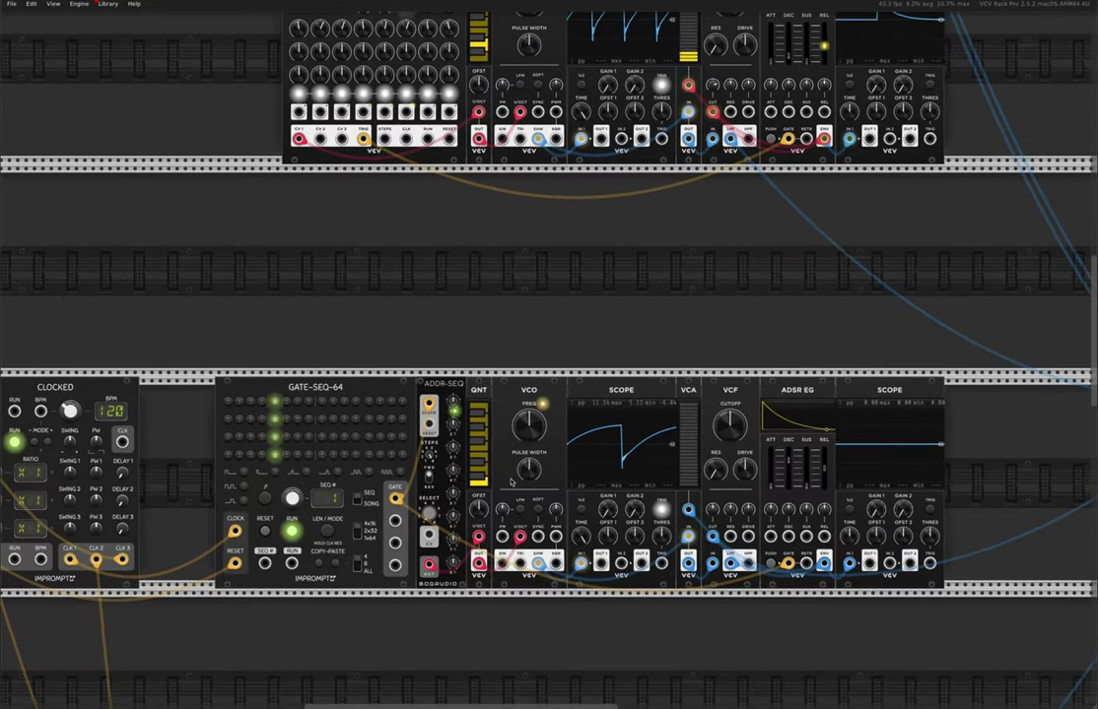
pyautogui.hscroll(-5, 206, 471)
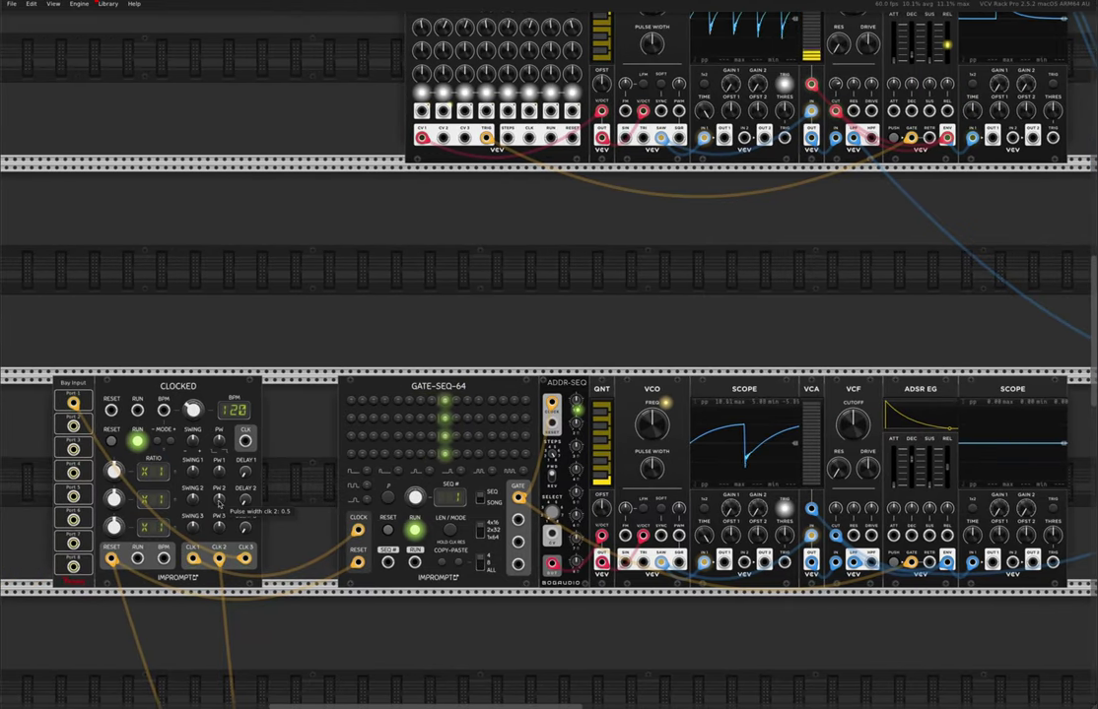
pyautogui.scroll(-2, 498, 469)
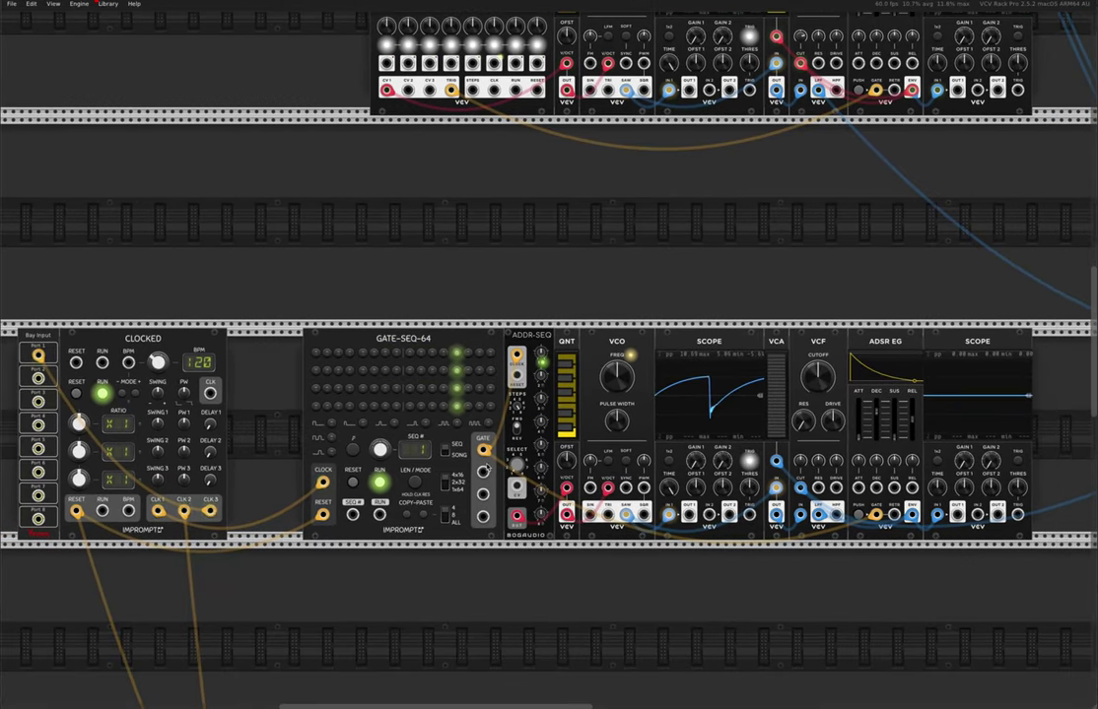
pyautogui.hscroll(2, 497, 469)
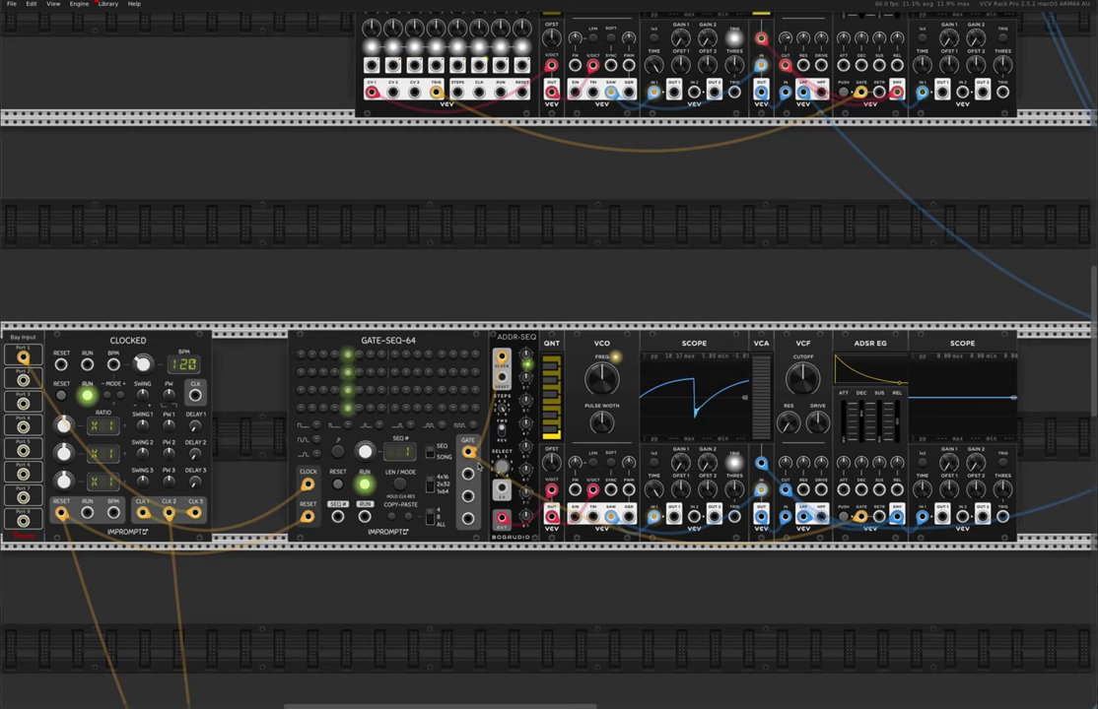
pyautogui.hscroll(1, 477, 471)
pyautogui.scroll(2, 477, 471)
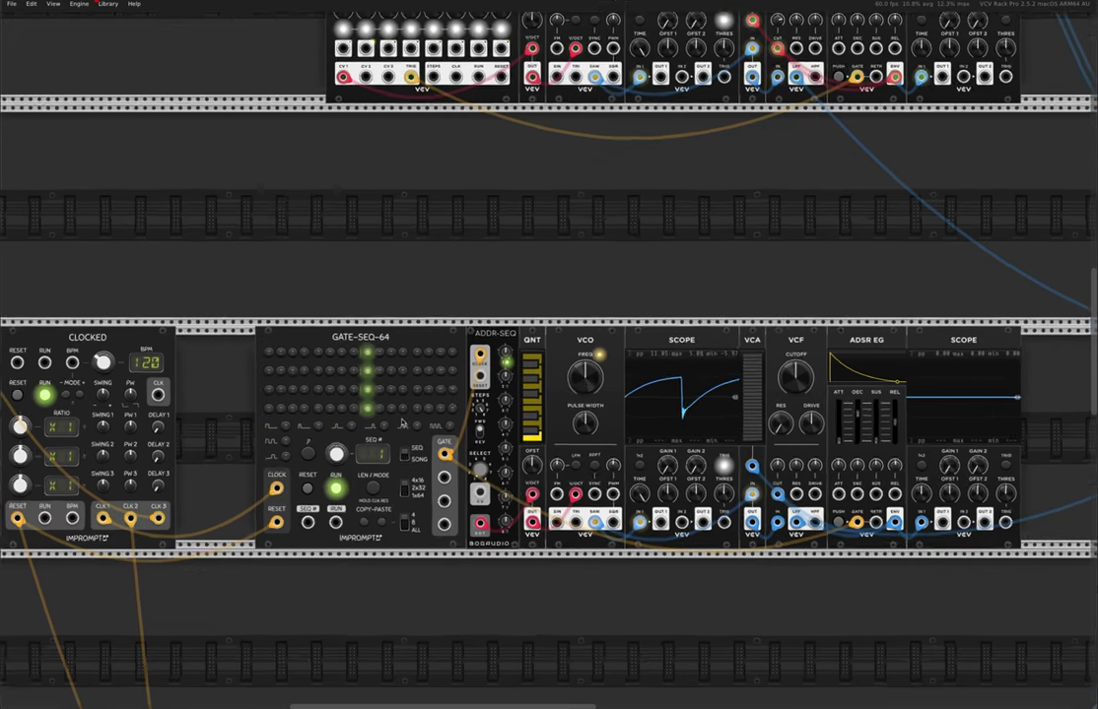
pyautogui.hscroll(10, 421, 423)
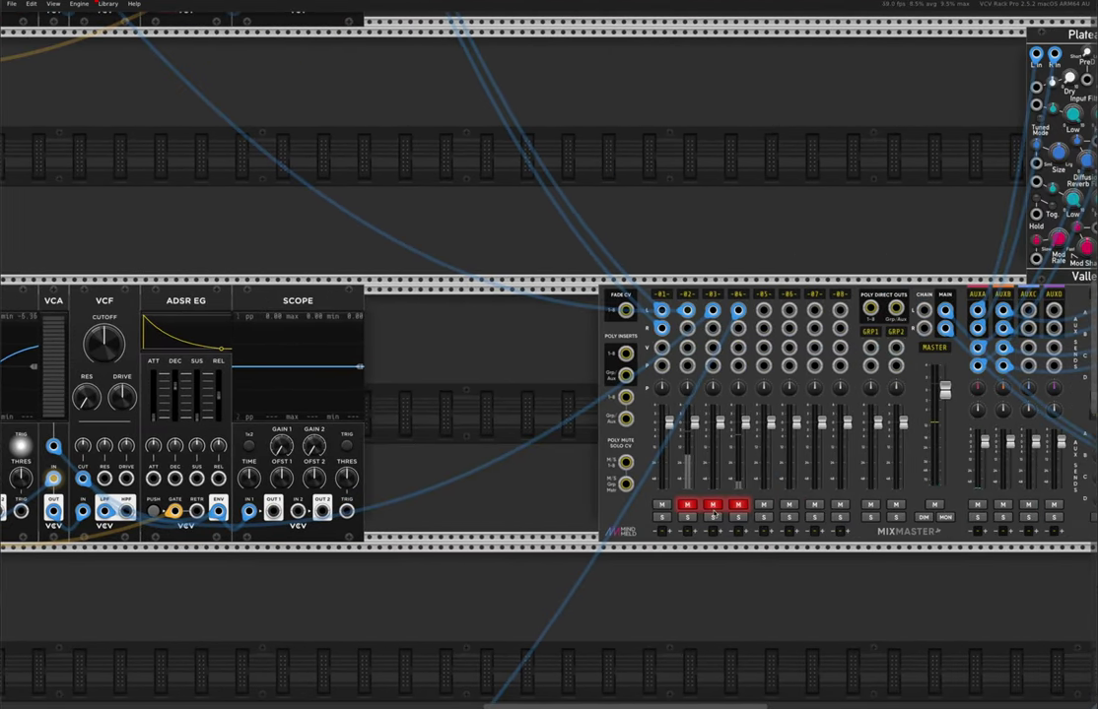
pyautogui.hscroll(-9, 221, 483)
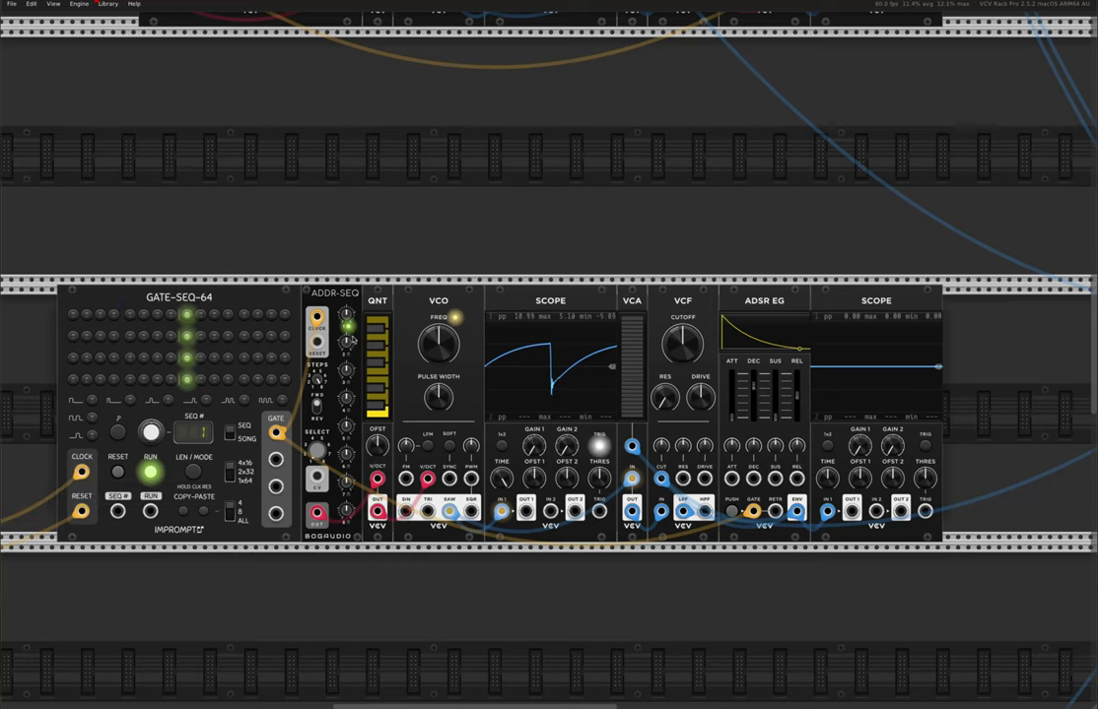
# Connect GATE-SEQ-64's track 1 gate output to ADDR-SEQ's CLOCK input
pyautogui.moveTo(315, 328); pyautogui.dragTo(276, 431)
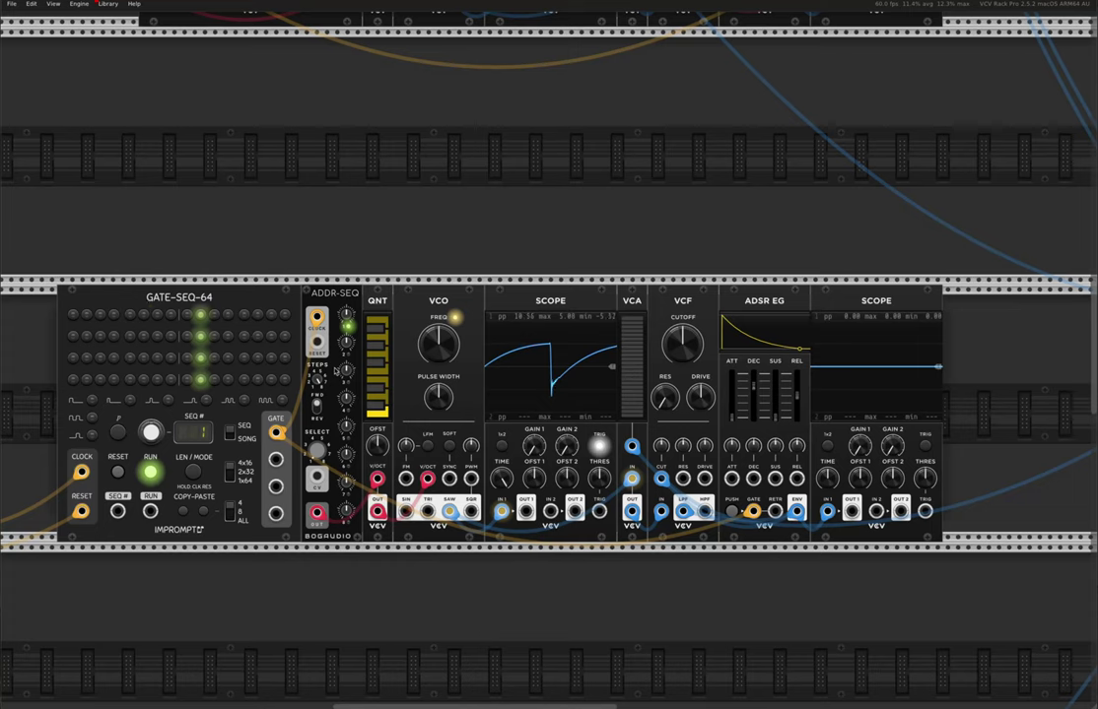
pyautogui.moveTo(277, 432); pyautogui.dragTo(316, 317)
# Turn on GATE-SEQ-64 first-row gates at steps 6, 8, 12 and 16
pyautogui.click(143, 315)
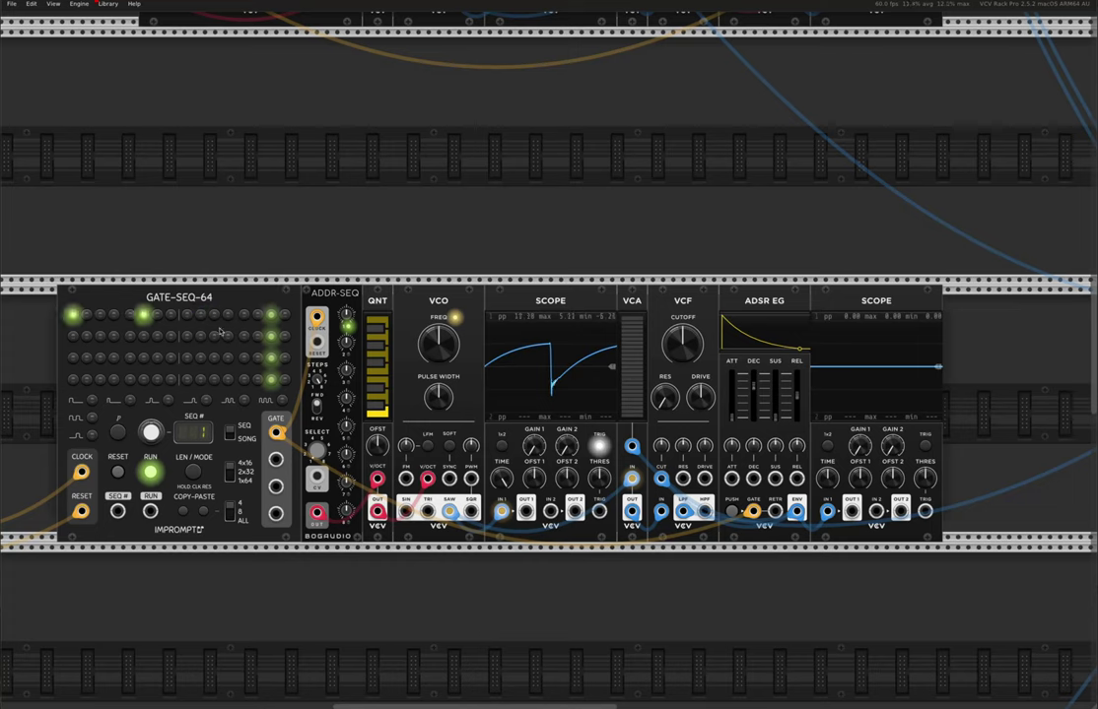
pyautogui.click(171, 315)
pyautogui.click(228, 315)
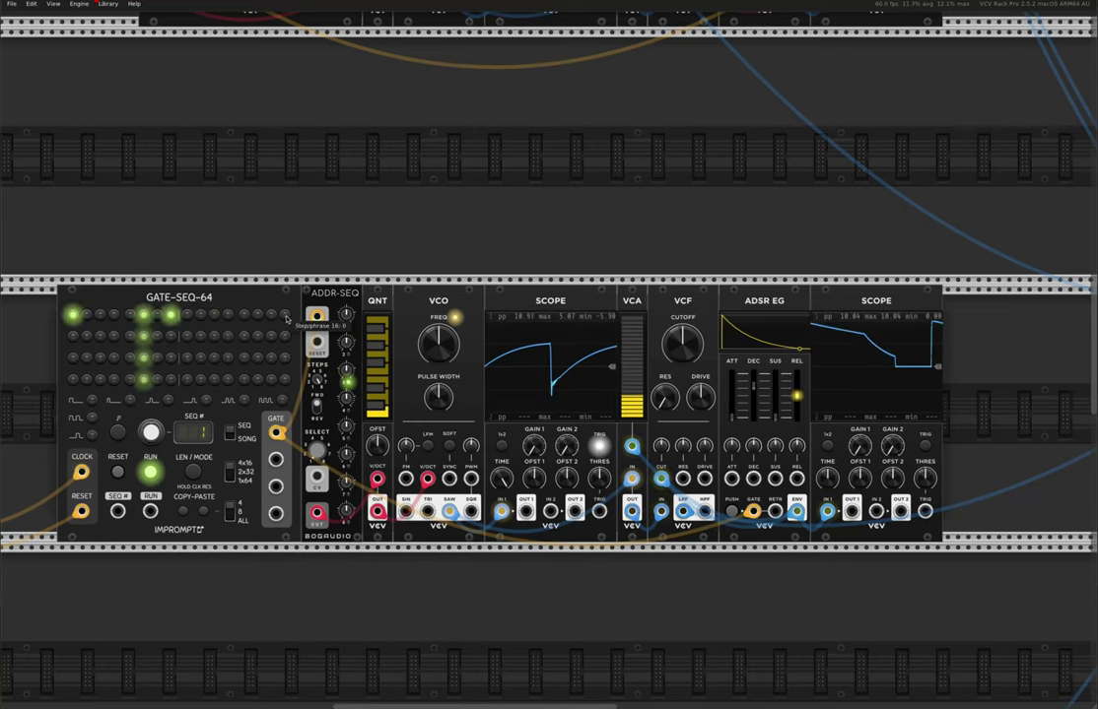
pyautogui.click(285, 316)
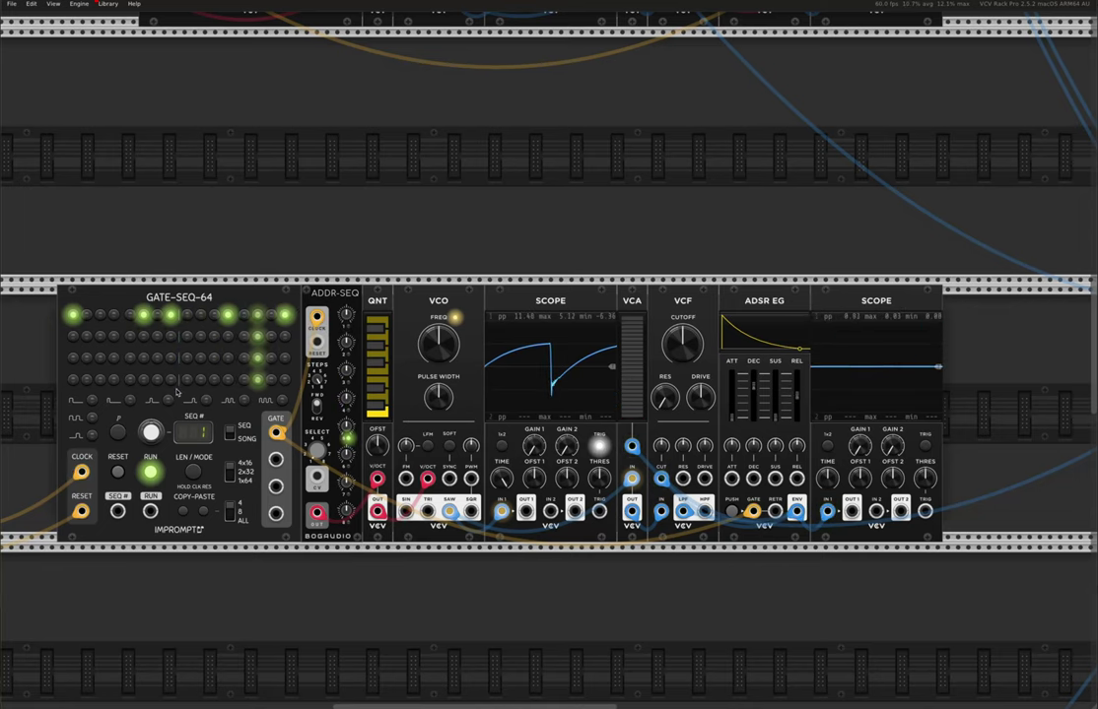
# Set the CLOCKED module's clock 1 ratio to x4
pyautogui.hscroll(-1, 177, 394)
pyautogui.hscroll(-5, 175, 396)
pyautogui.scroll(-2, 176, 396)
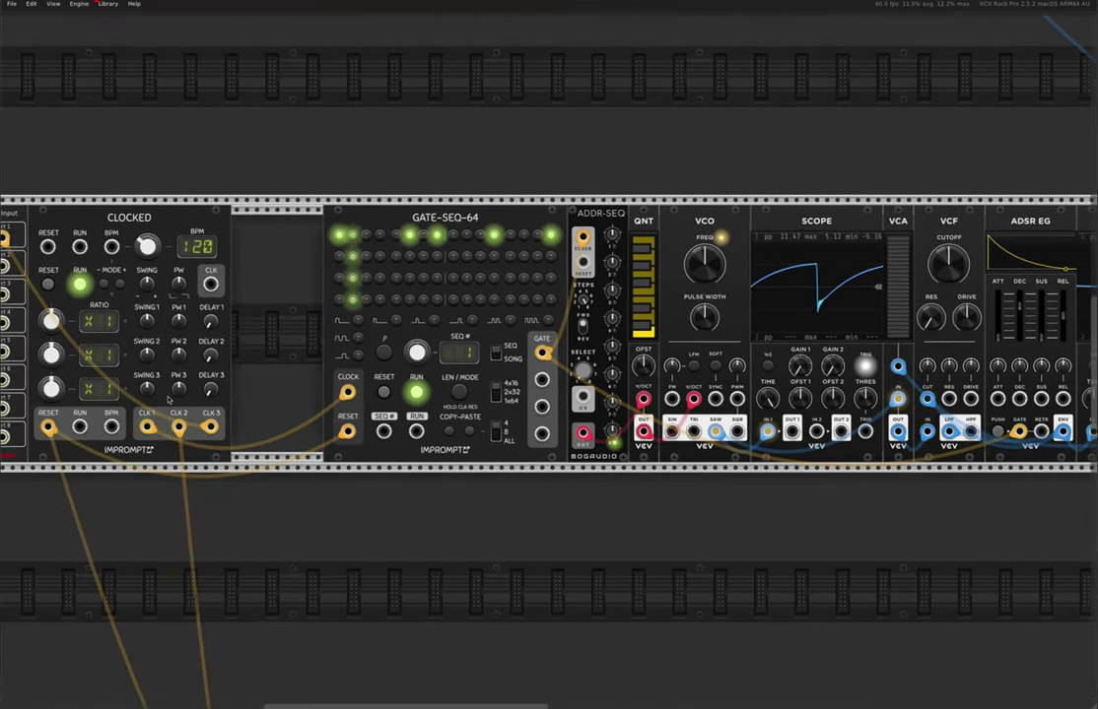
pyautogui.hscroll(-1, 169, 399)
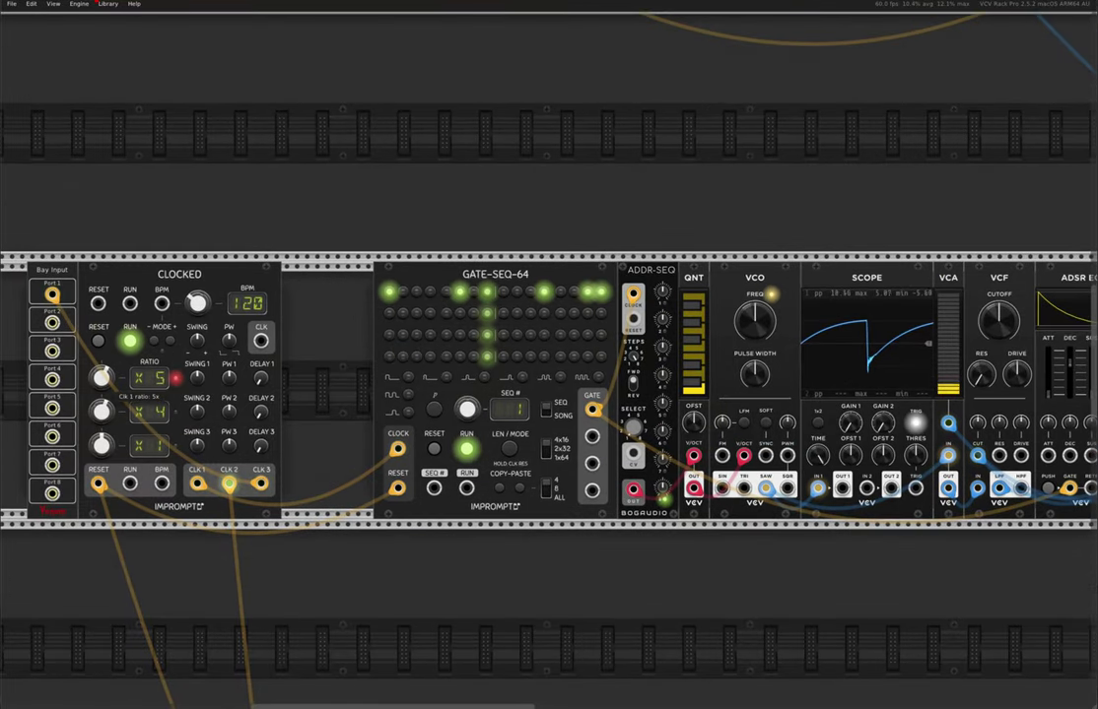
pyautogui.moveTo(102, 377); pyautogui.dragTo(101, 429)
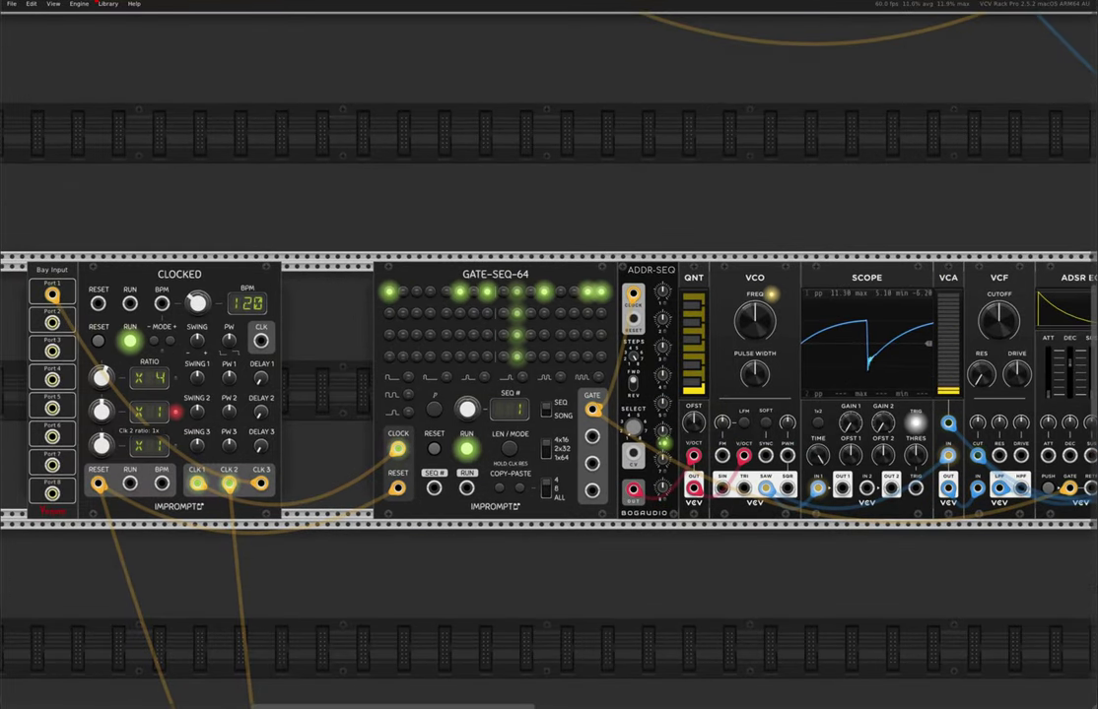
pyautogui.hscroll(3, 402, 370)
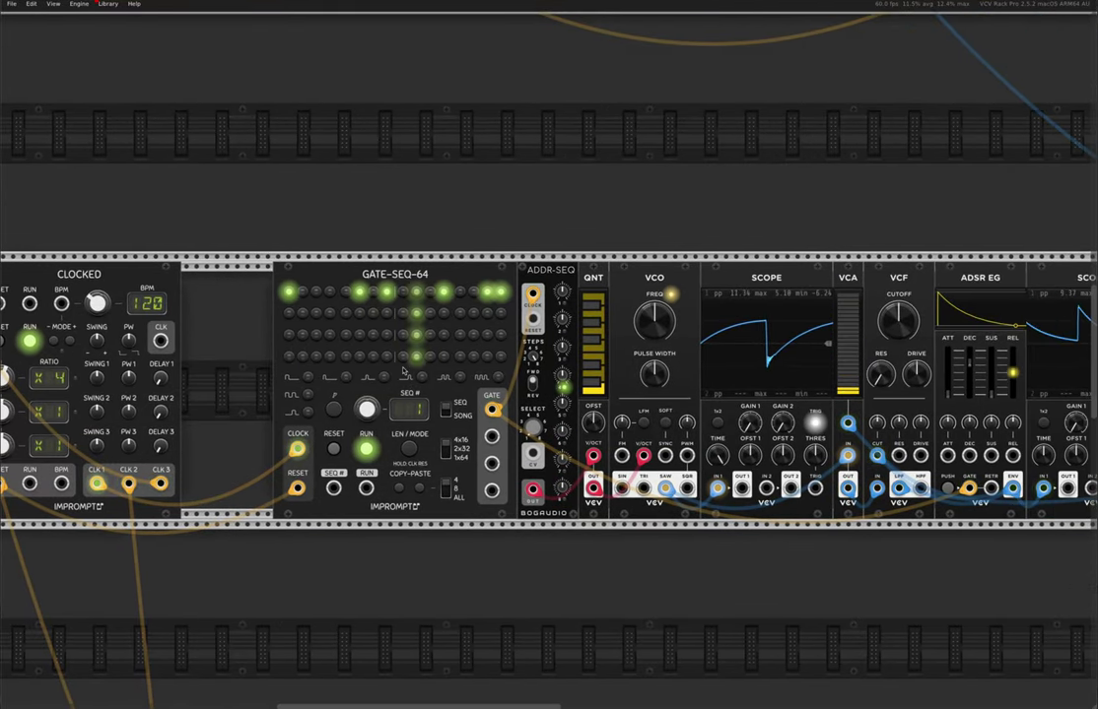
pyautogui.hscroll(1, 402, 370)
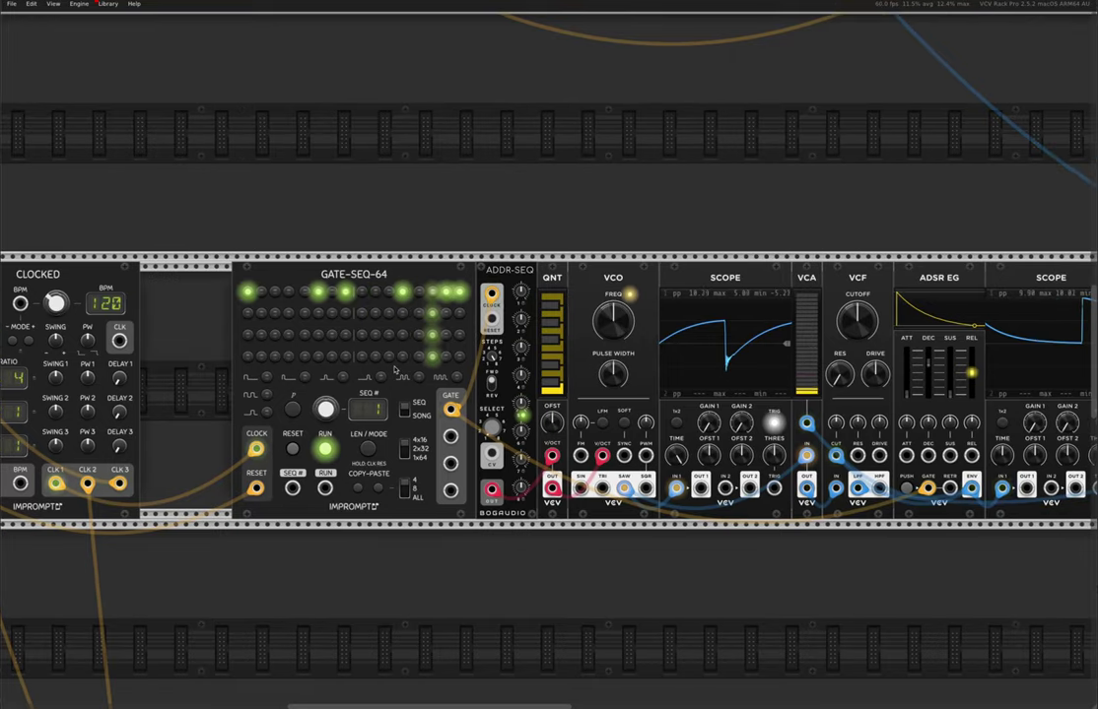
pyautogui.rightClick(505, 277)
pyautogui.moveTo(567, 417)
pyautogui.moveTo(582, 470)
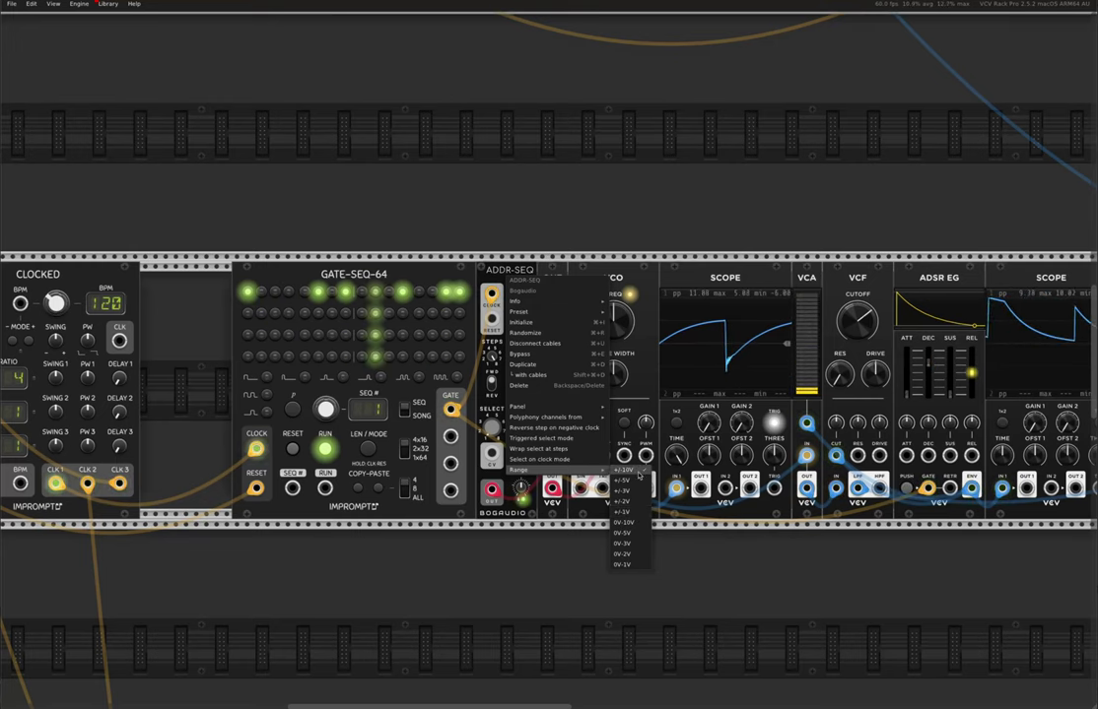
pyautogui.moveTo(514, 407)
pyautogui.click(487, 256)
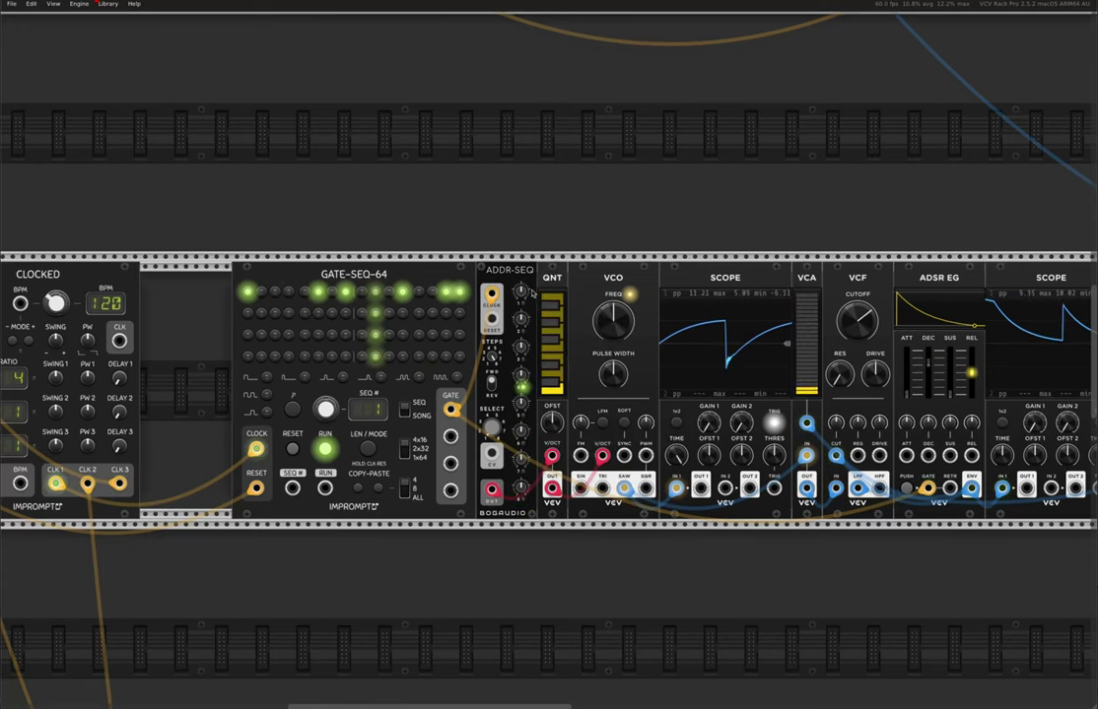
pyautogui.moveTo(522, 293)
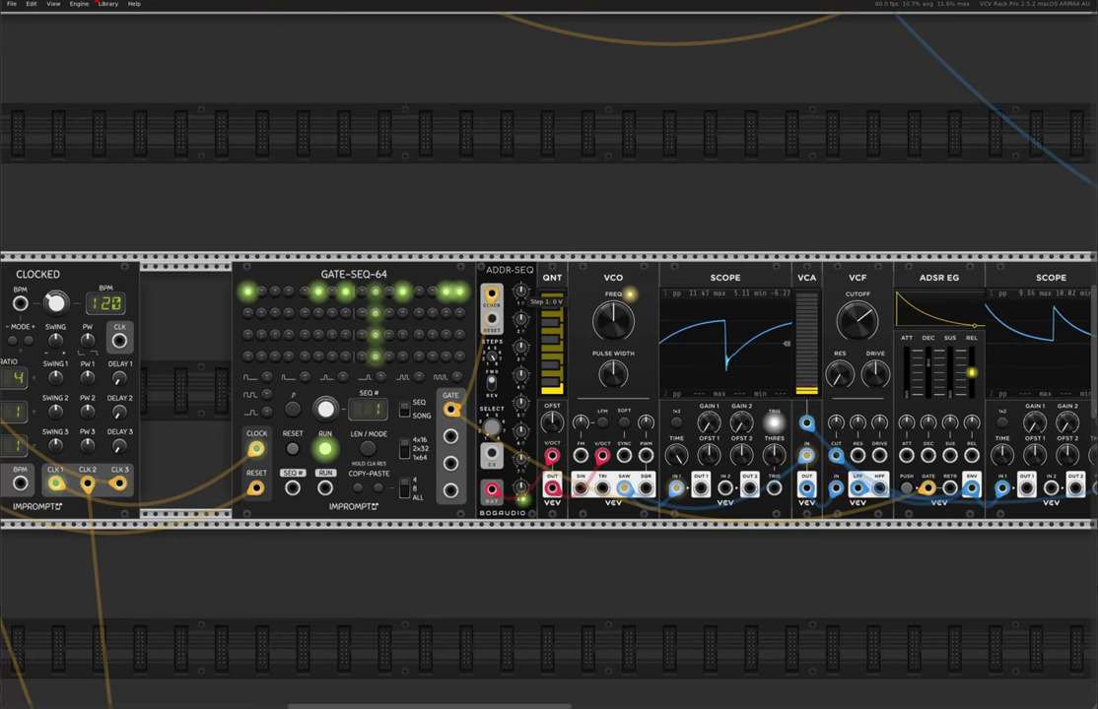
pyautogui.moveTo(522, 319)
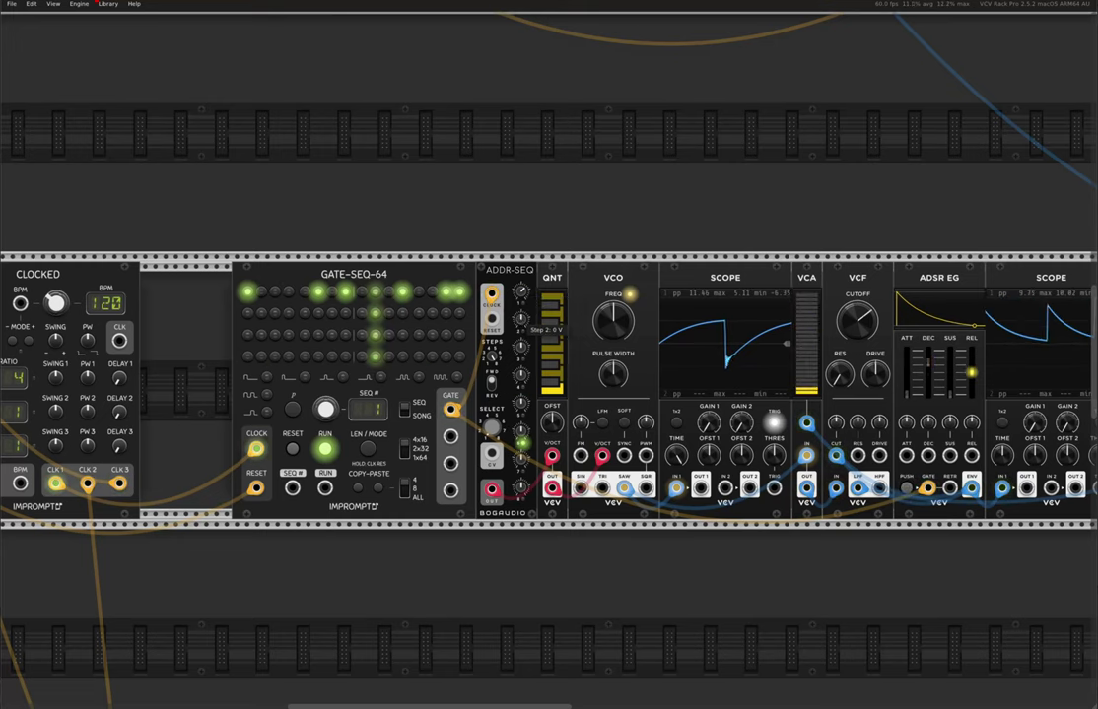
pyautogui.moveTo(521, 375)
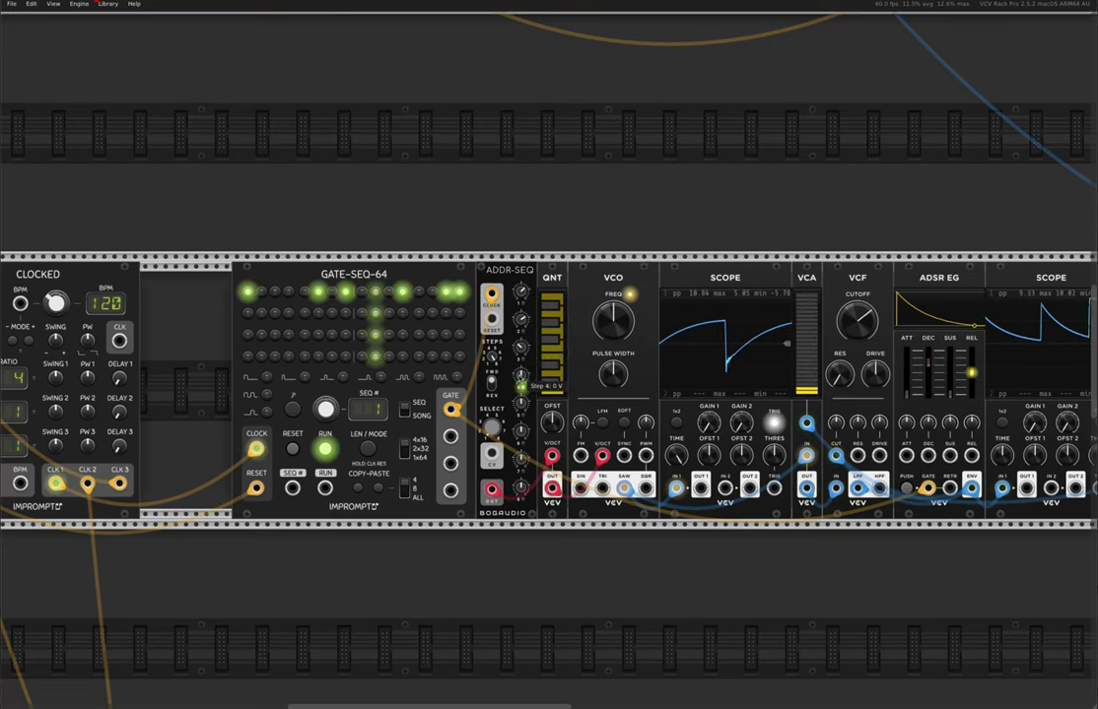
# Turn up the ADDR-SEQ step 4 knob so that bass note jumps much higher
pyautogui.moveTo(522, 375); pyautogui.dragTo(522, 354)
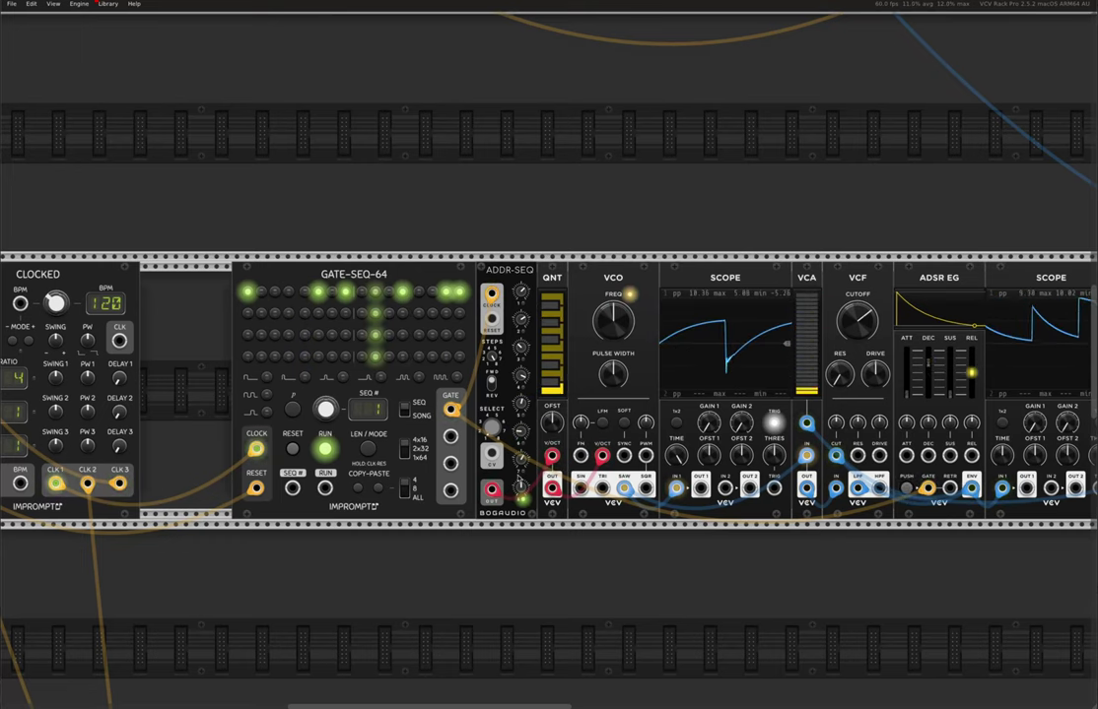
pyautogui.moveTo(522, 486)
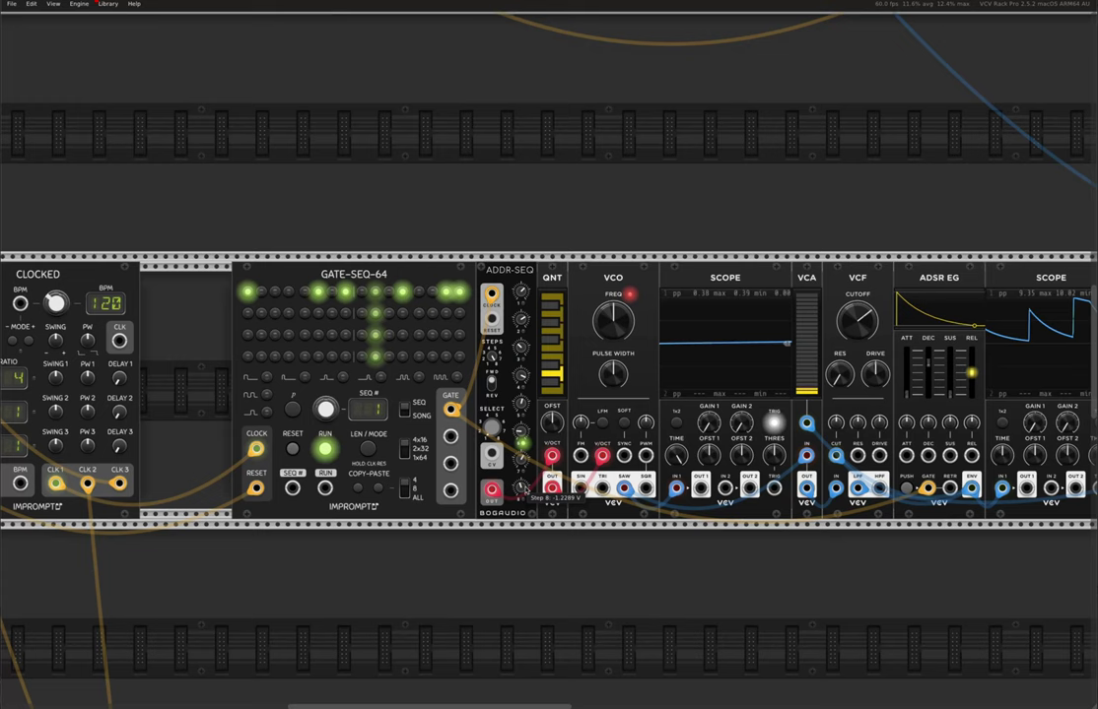
# Set the ADDR-SEQ output Range to +/-2V from its context menu
pyautogui.rightClick(511, 275)
pyautogui.moveTo(567, 470)
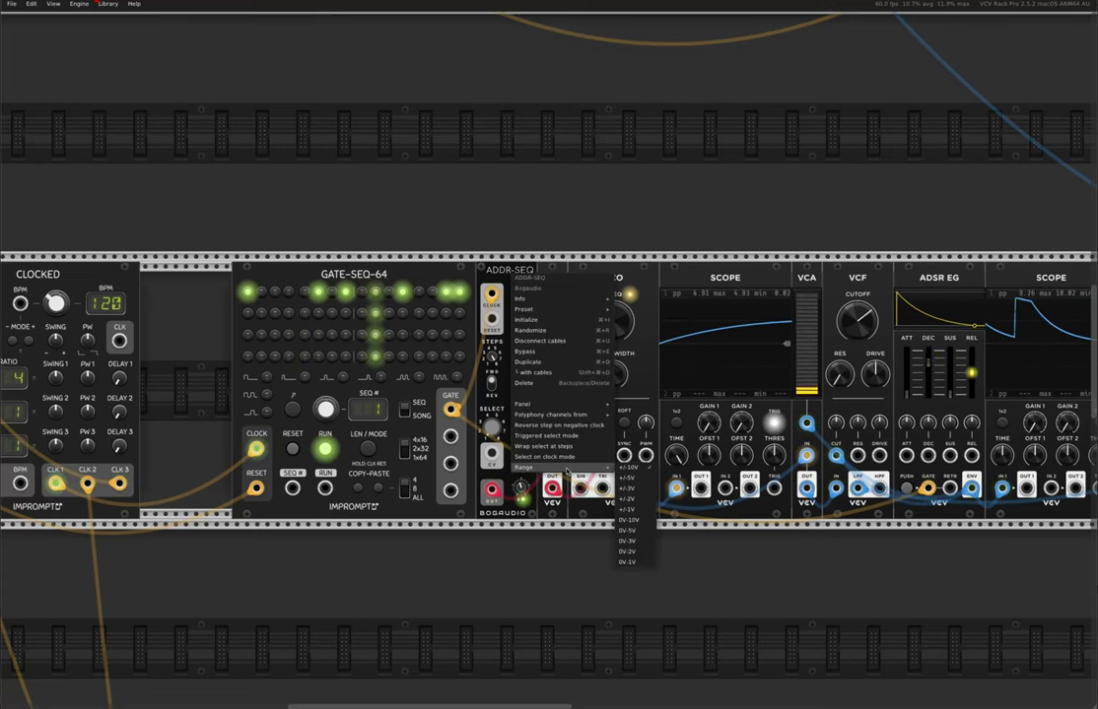
pyautogui.click(641, 502)
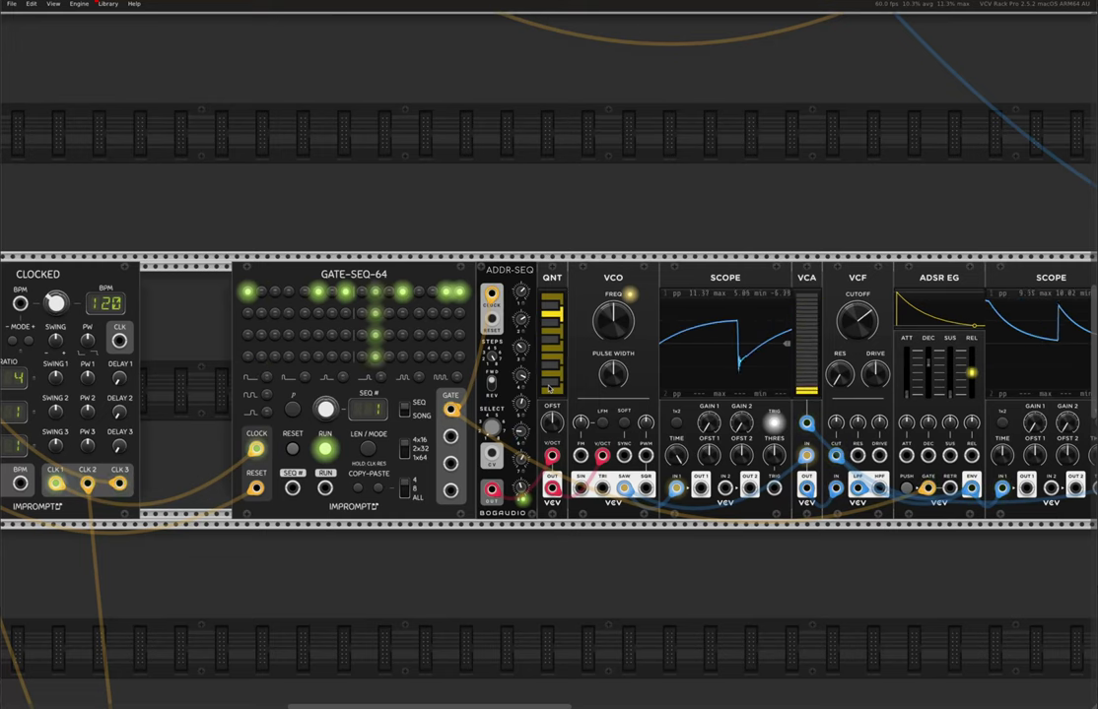
# Patch the GATE-SEQ-64 GATE output into the ADDR-SEQ CLOCK input
pyautogui.moveTo(522, 381)
pyautogui.moveTo(451, 409); pyautogui.dragTo(491, 295)
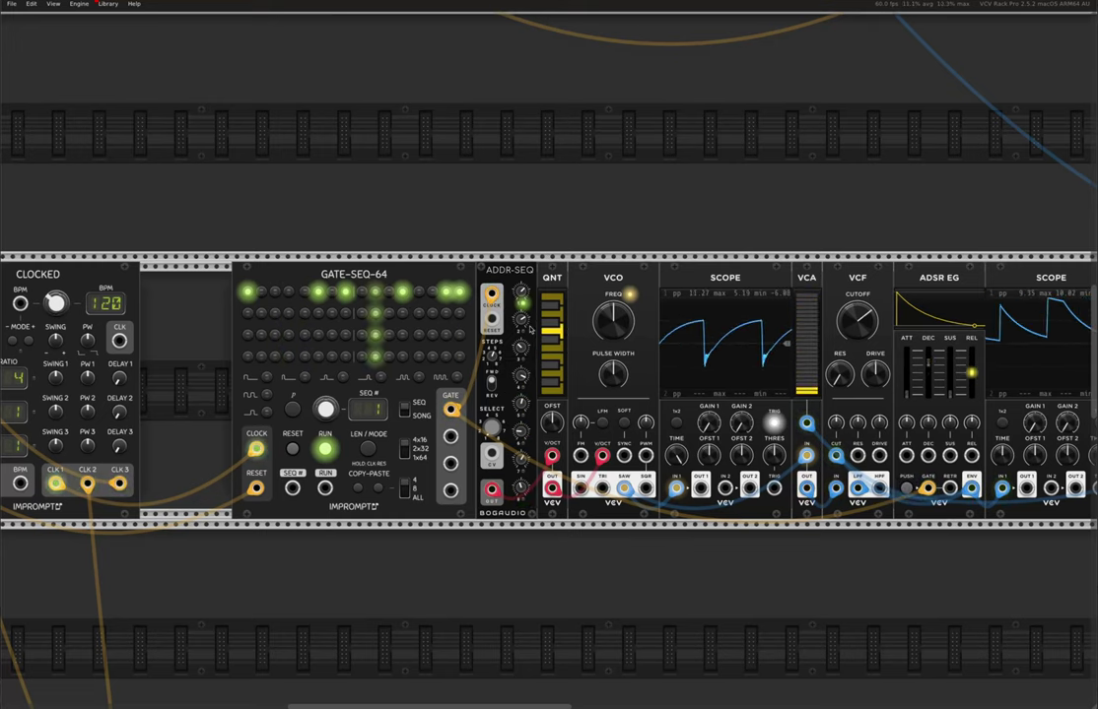
pyautogui.moveTo(522, 348)
pyautogui.moveTo(522, 406)
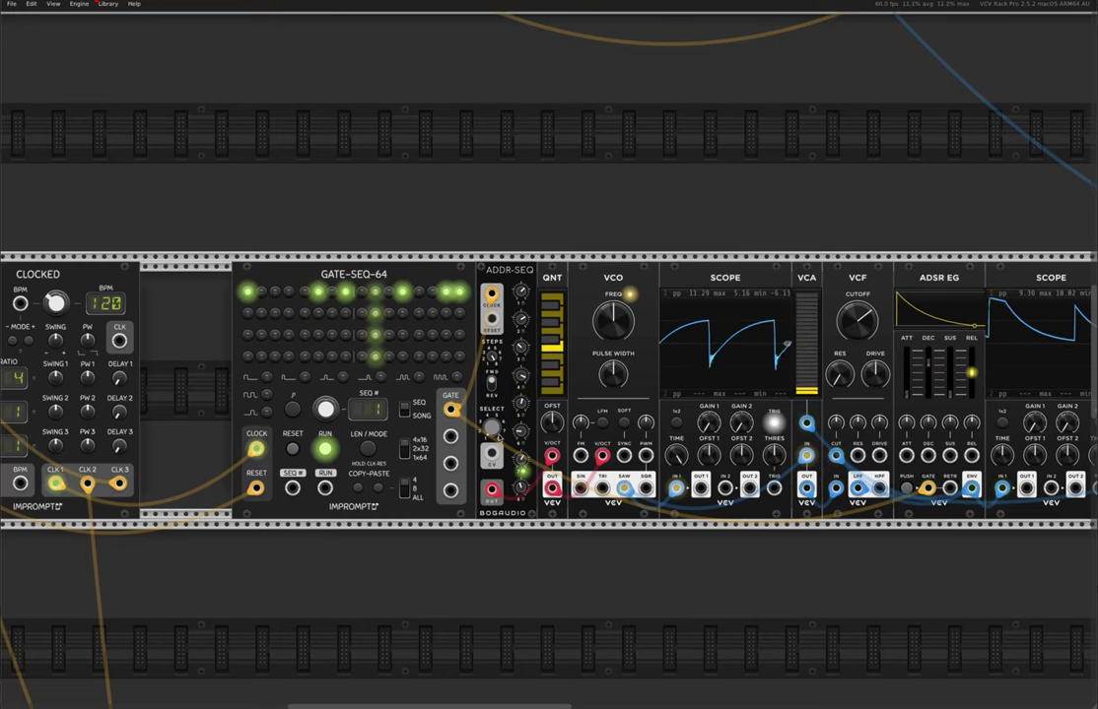
# Cable the ADDR-SEQ RESET input to a reset output on the clock/sequencer modules
pyautogui.moveTo(491, 318); pyautogui.dragTo(77, 483)
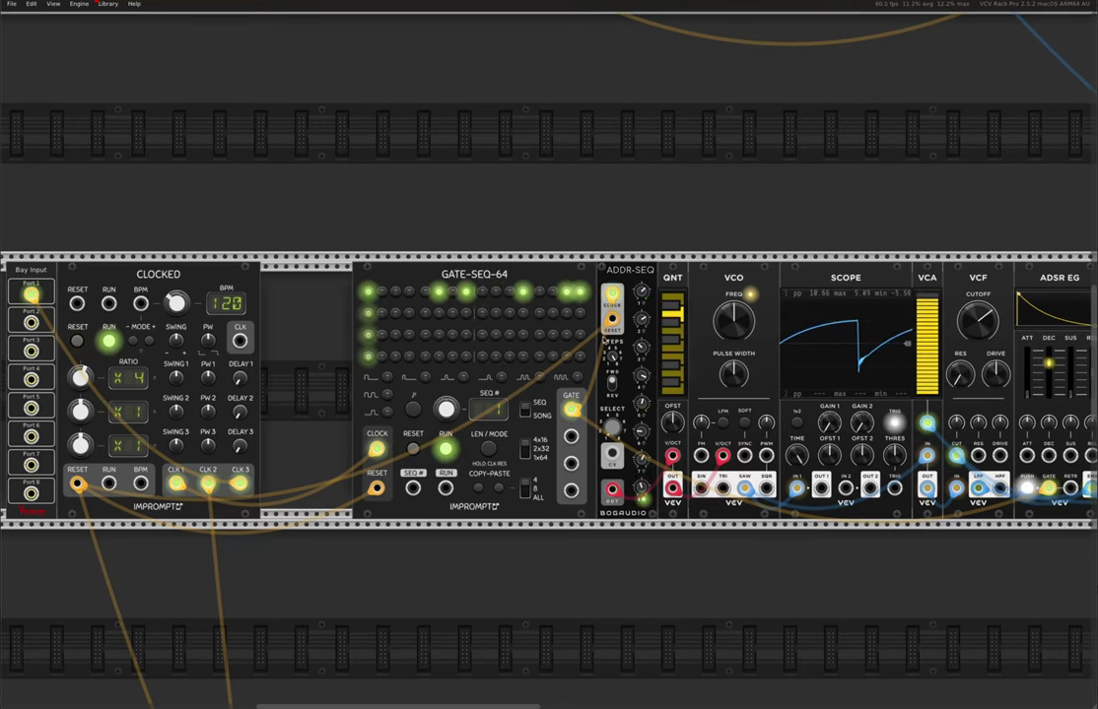
pyautogui.hscroll(3, 600, 340)
pyautogui.hscroll(5, 604, 341)
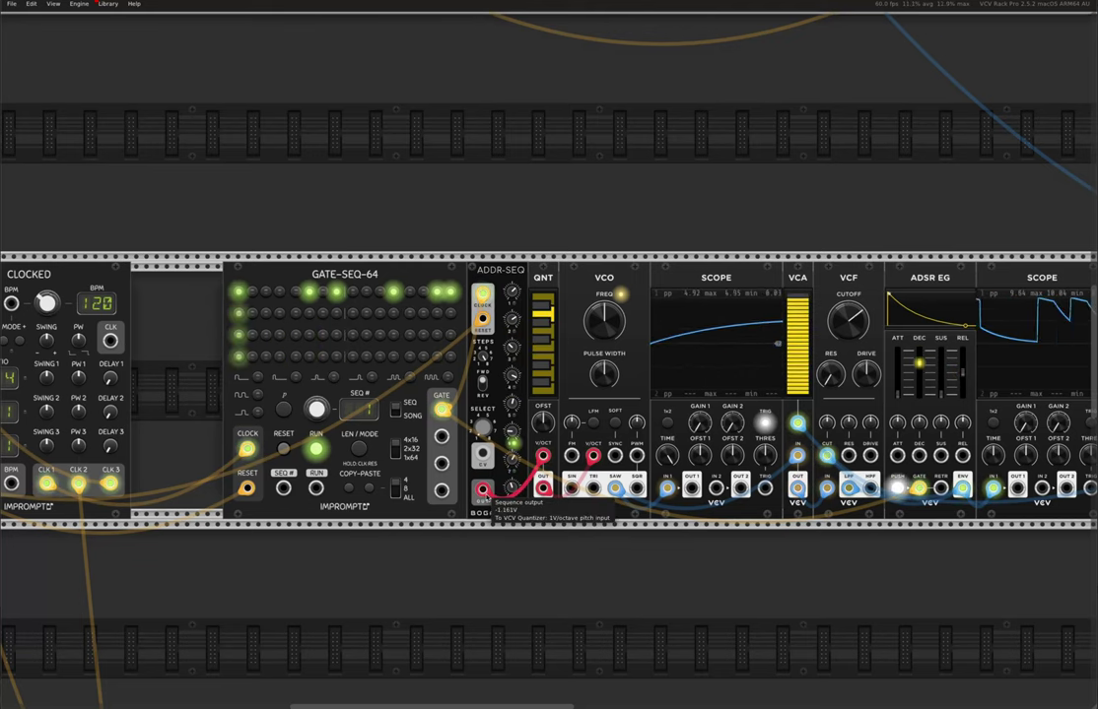
# Patch ADSR ENV into the VCA CV input, drop VCF cutoff to about 500 Hz, and shorten ADSR decay
pyautogui.hscroll(1, 483, 489)
pyautogui.hscroll(3, 744, 422)
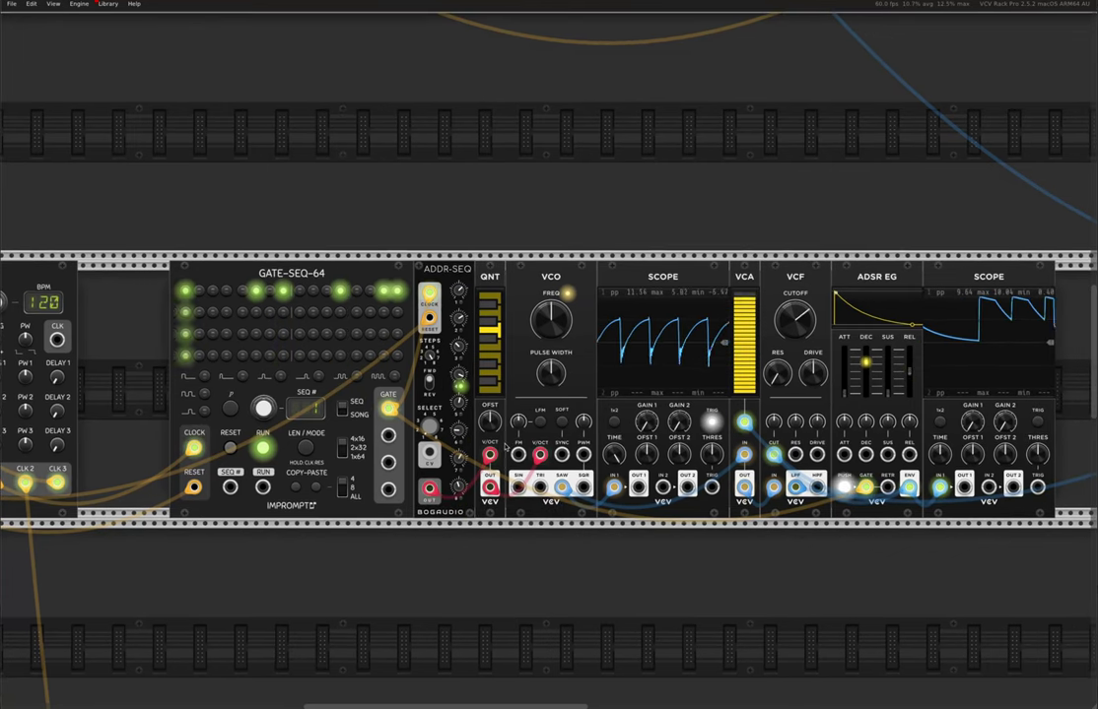
pyautogui.moveTo(744, 422)
pyautogui.mouseDown()
pyautogui.moveTo(788, 480)
pyautogui.moveTo(907, 487)
pyautogui.mouseUp()
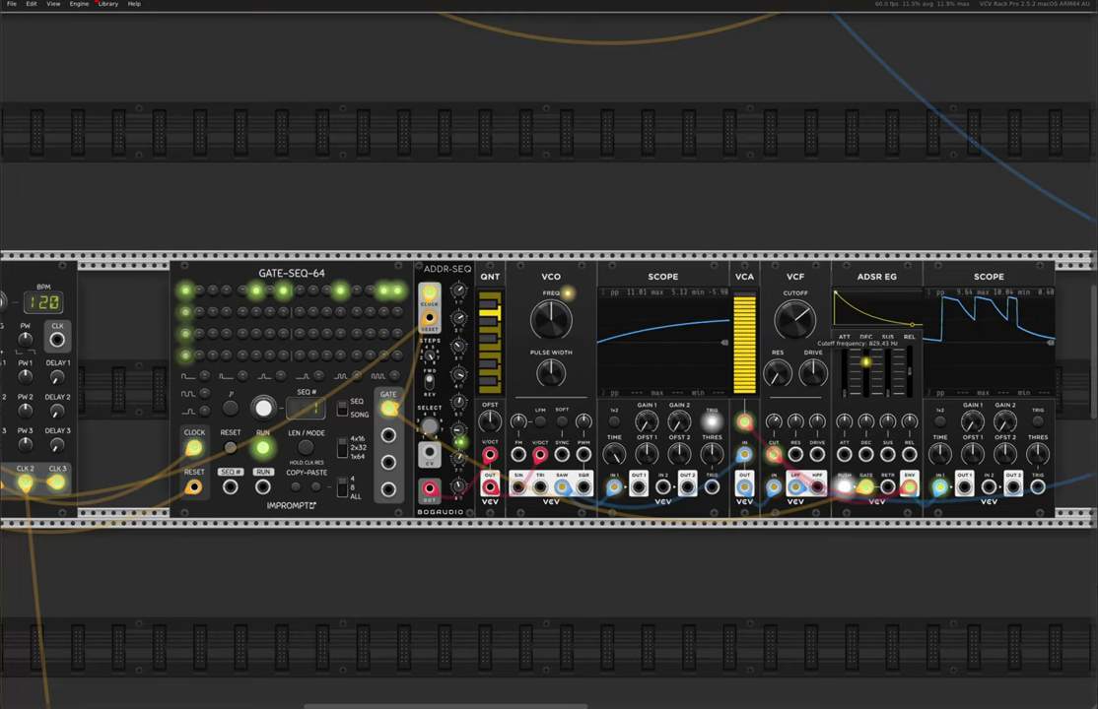
pyautogui.moveTo(794, 318); pyautogui.dragTo(794, 340)
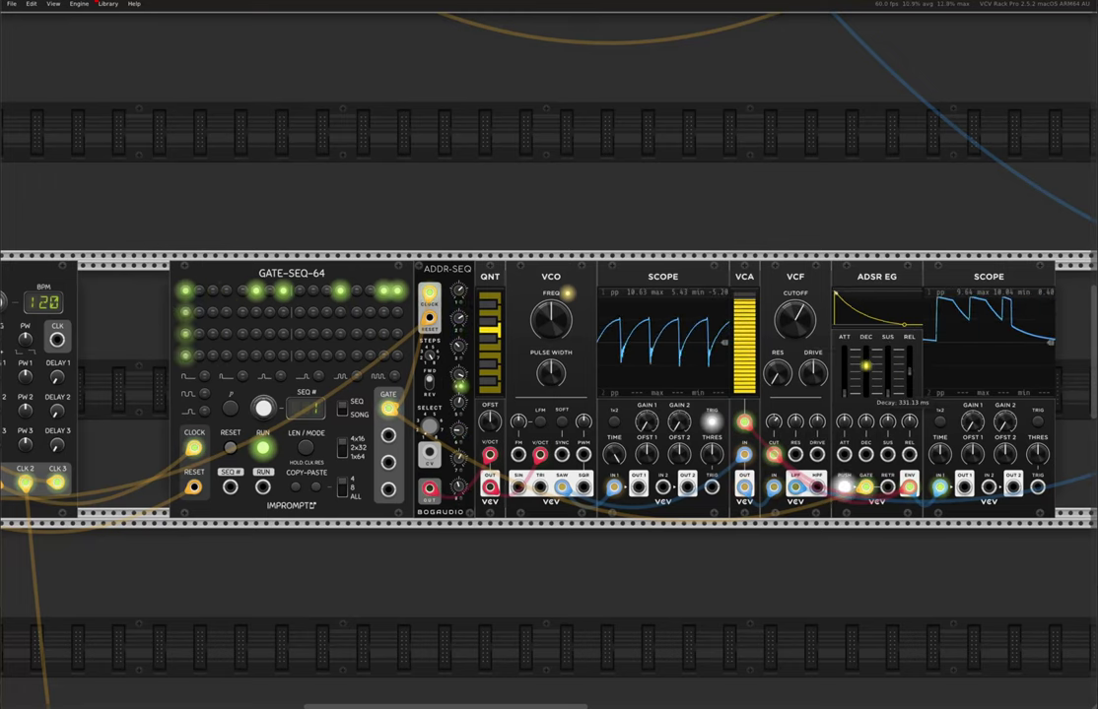
pyautogui.moveTo(867, 372); pyautogui.dragTo(888, 394)
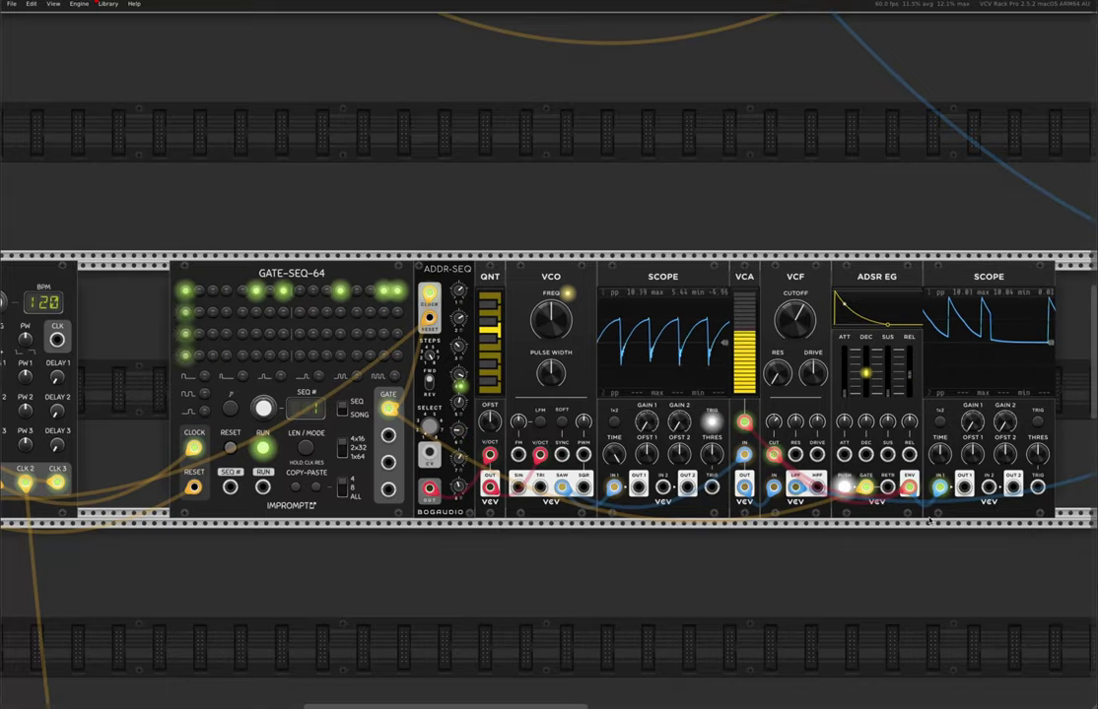
# Mute the mixer's channel 4
pyautogui.scroll(-5, 906, 525)
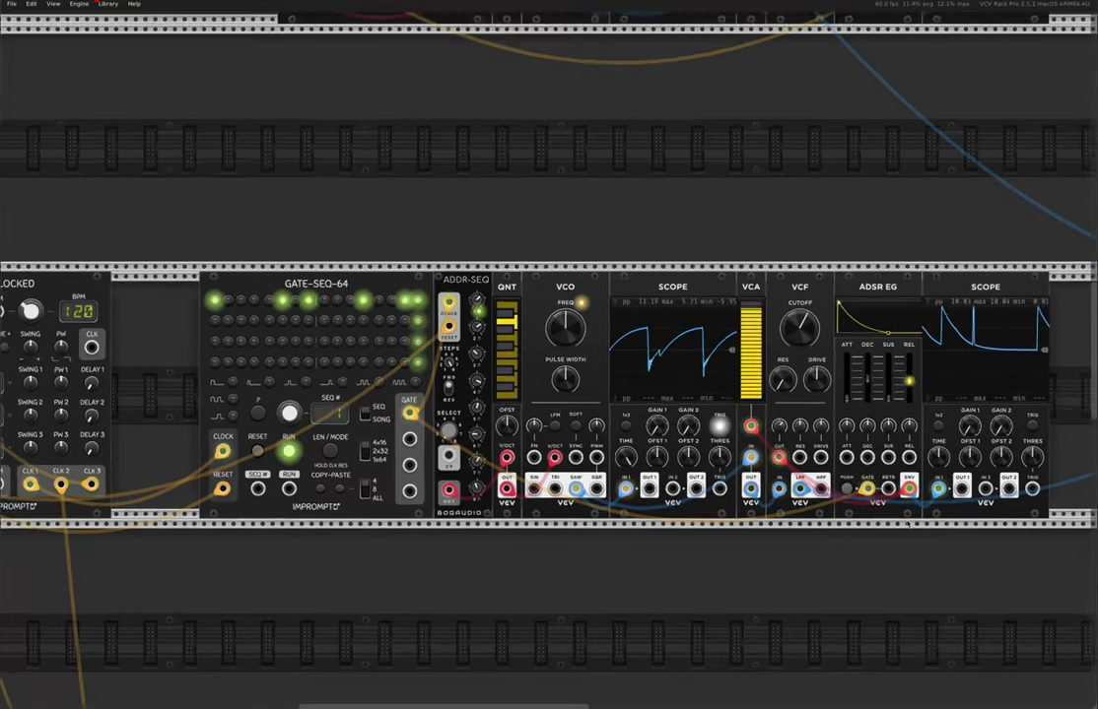
pyautogui.hscroll(5, 917, 529)
pyautogui.scroll(-2, 916, 529)
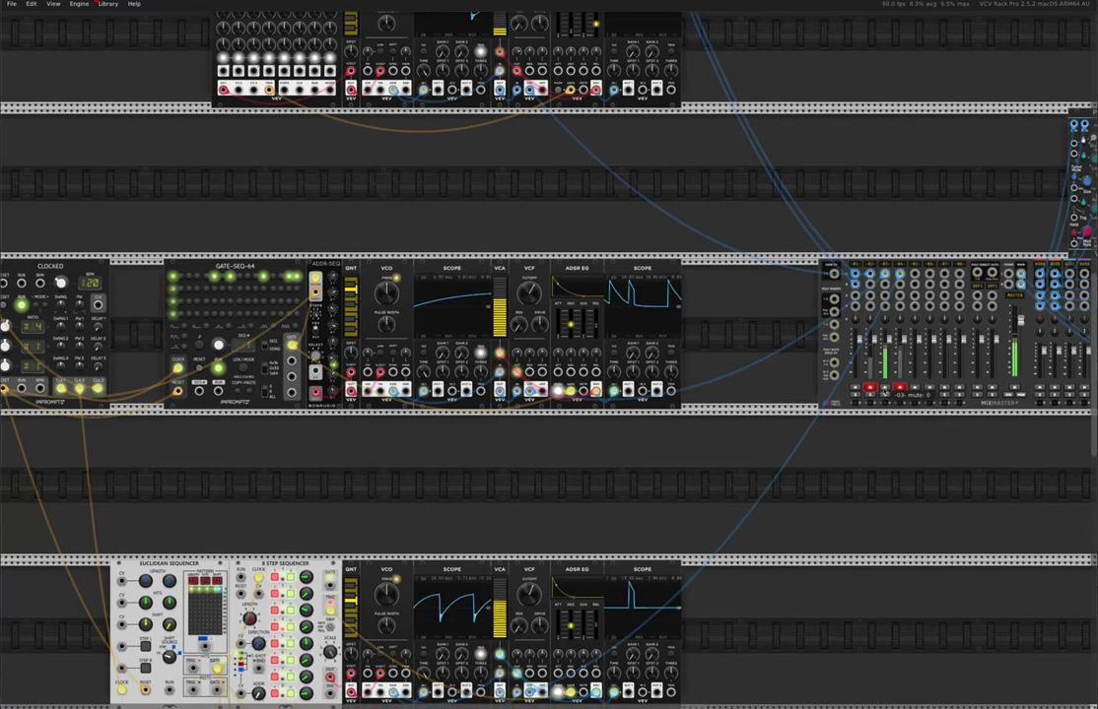
pyautogui.click(885, 389)
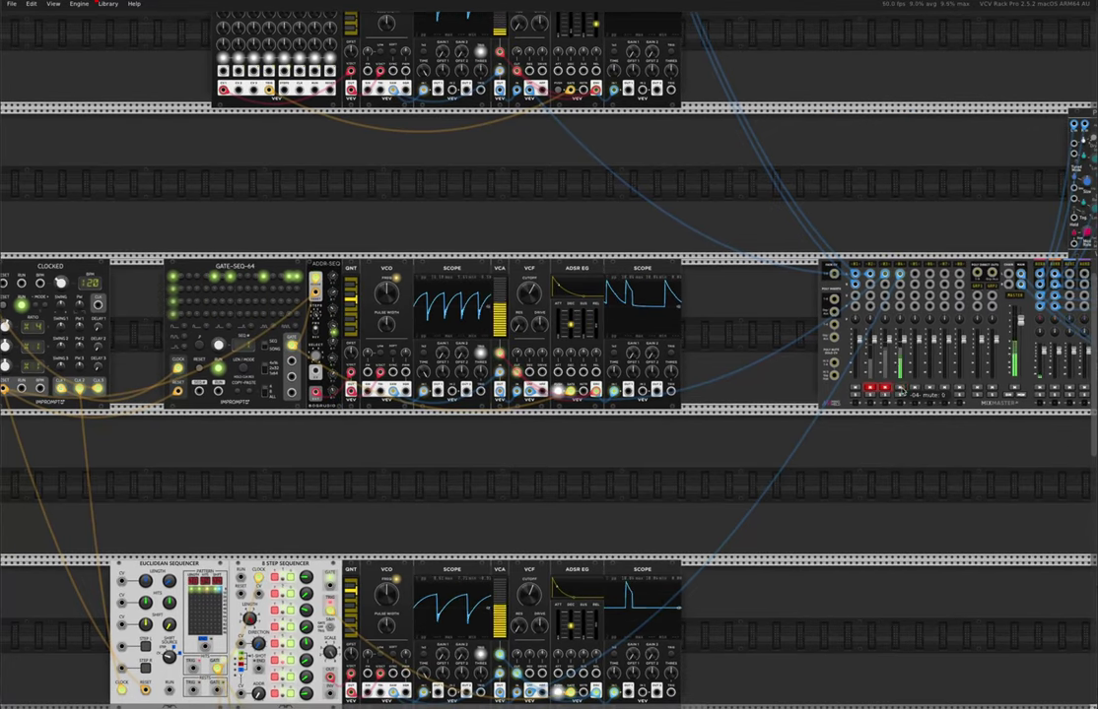
# Scroll to the row with the Euclidean Sequencer and 8 Step Sequencer
pyautogui.scroll(-5, 582, 502)
pyautogui.hscroll(-2, 572, 499)
pyautogui.hscroll(-3, 570, 498)
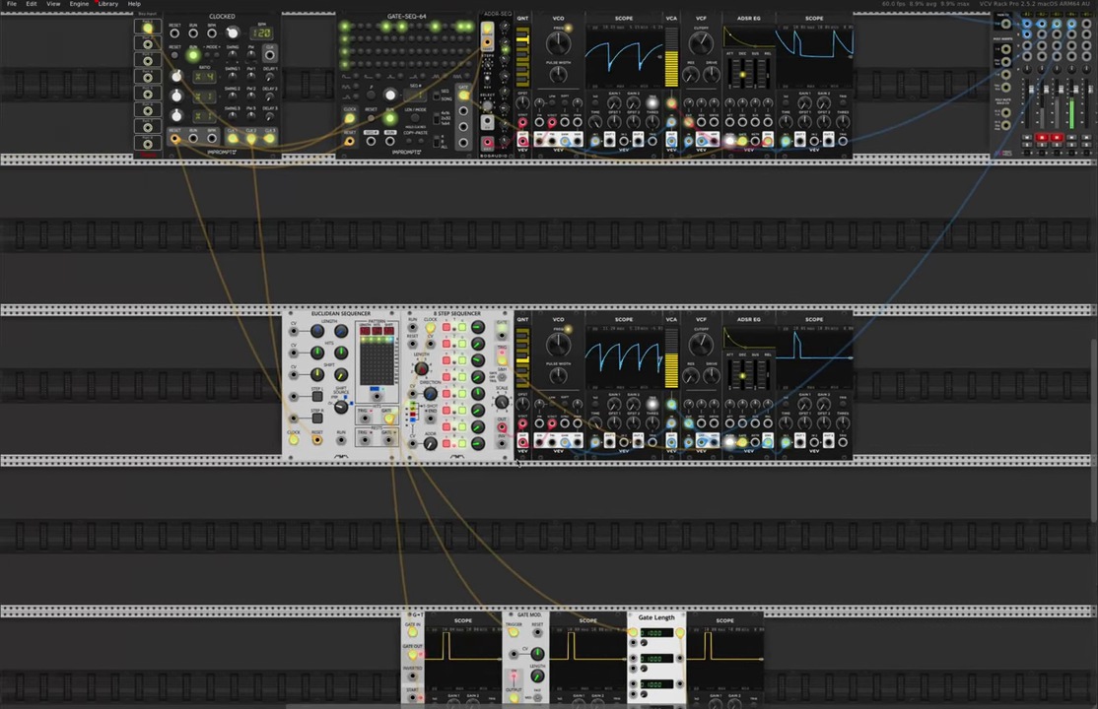
pyautogui.scroll(5, 582, 423)
pyautogui.scroll(-3, 531, 434)
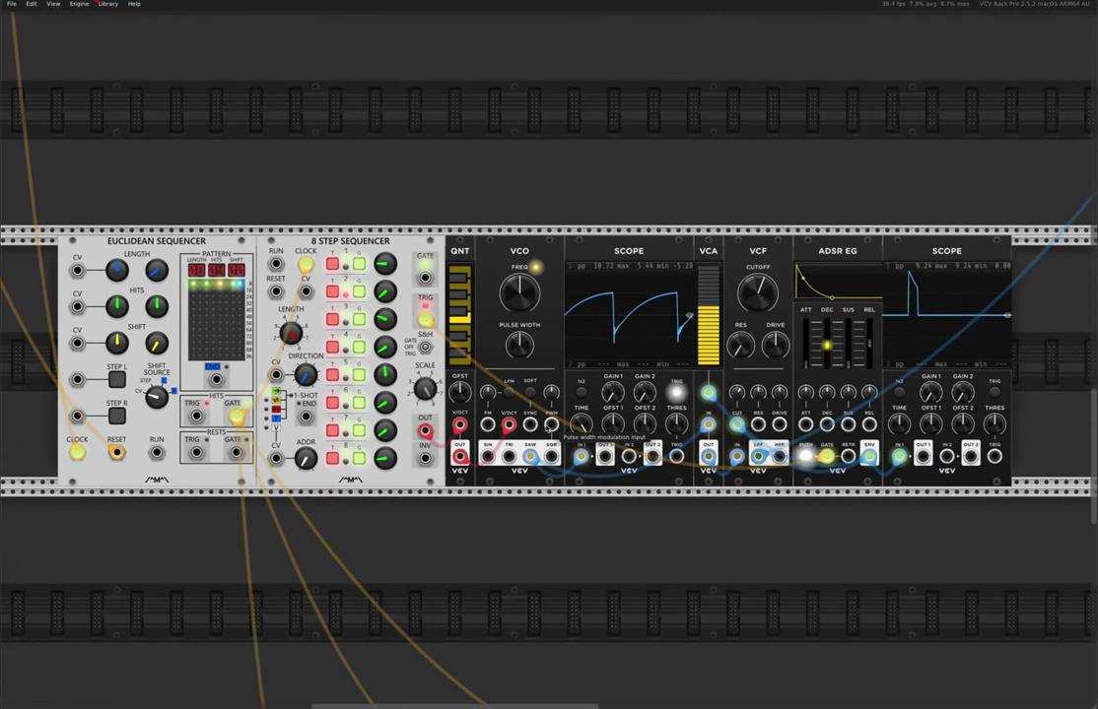
pyautogui.scroll(3, 531, 434)
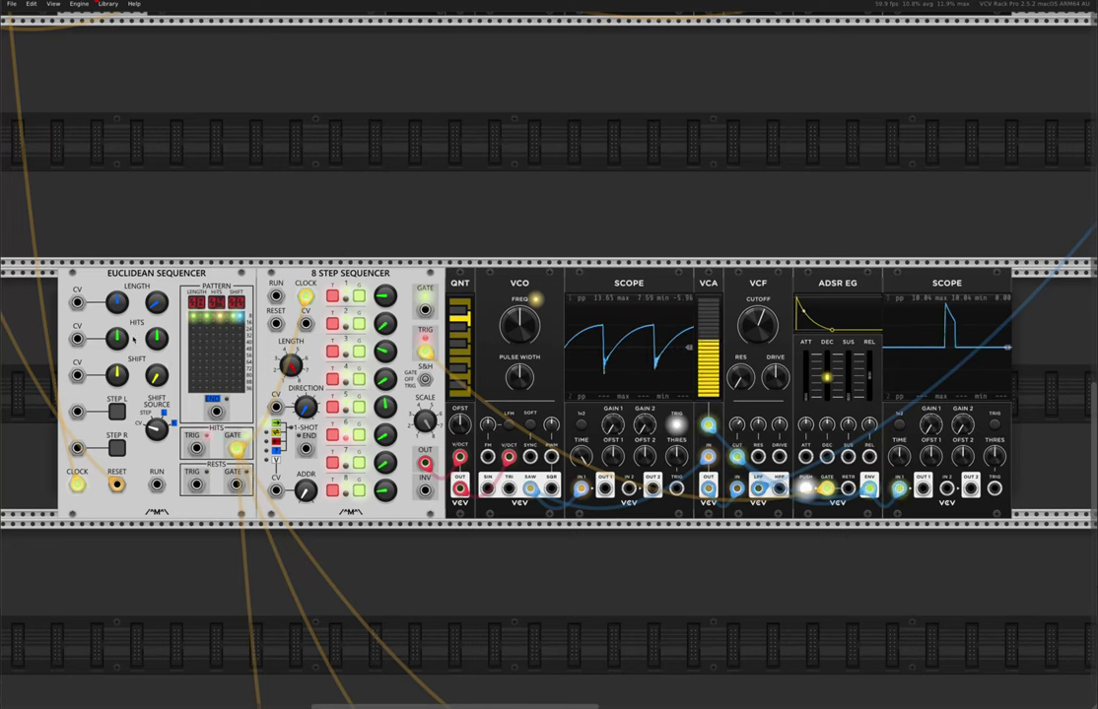
# Raise Euclidean Length above 8 and Hits to about 71%, with slight CV on both
pyautogui.moveTo(164, 344)
pyautogui.moveTo(121, 343)
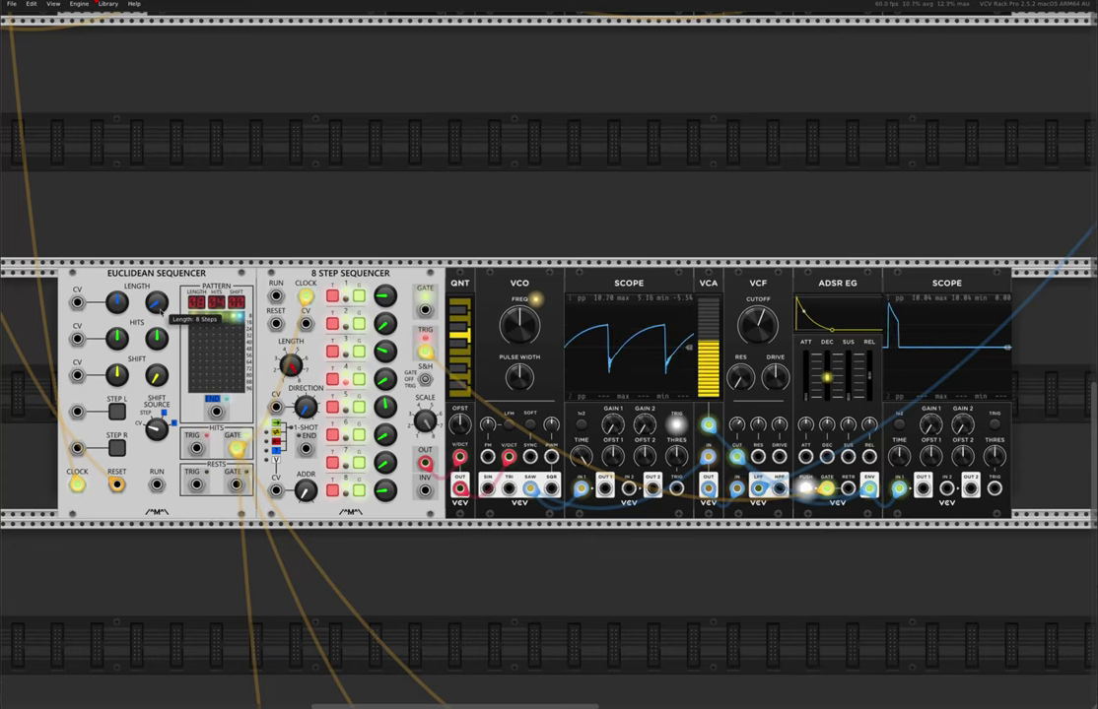
pyautogui.moveTo(119, 306)
pyautogui.moveTo(119, 308); pyautogui.dragTo(119, 300)
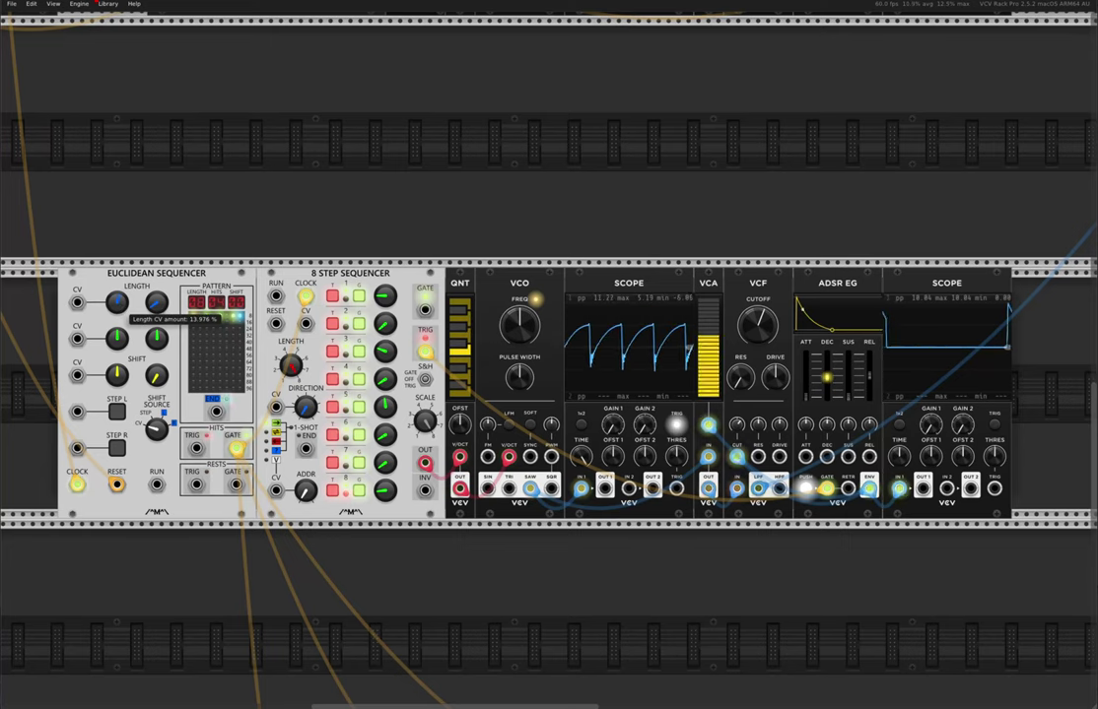
pyautogui.moveTo(156, 305)
pyautogui.moveTo(156, 306); pyautogui.dragTo(156, 293)
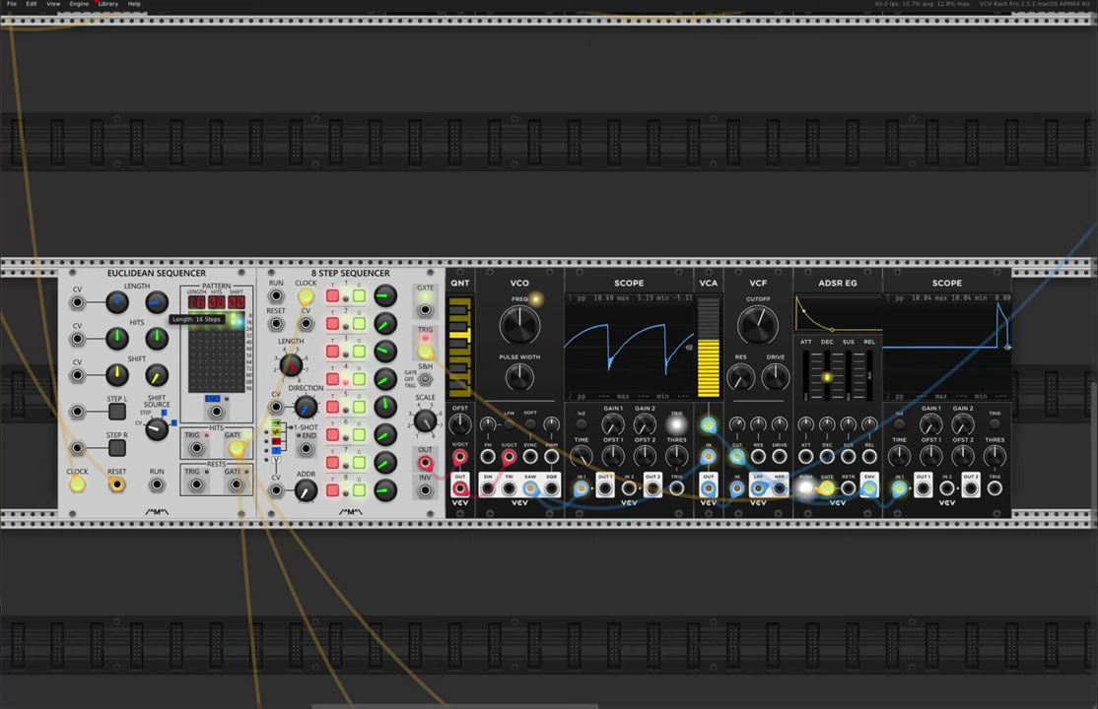
pyautogui.moveTo(117, 337); pyautogui.dragTo(117, 333)
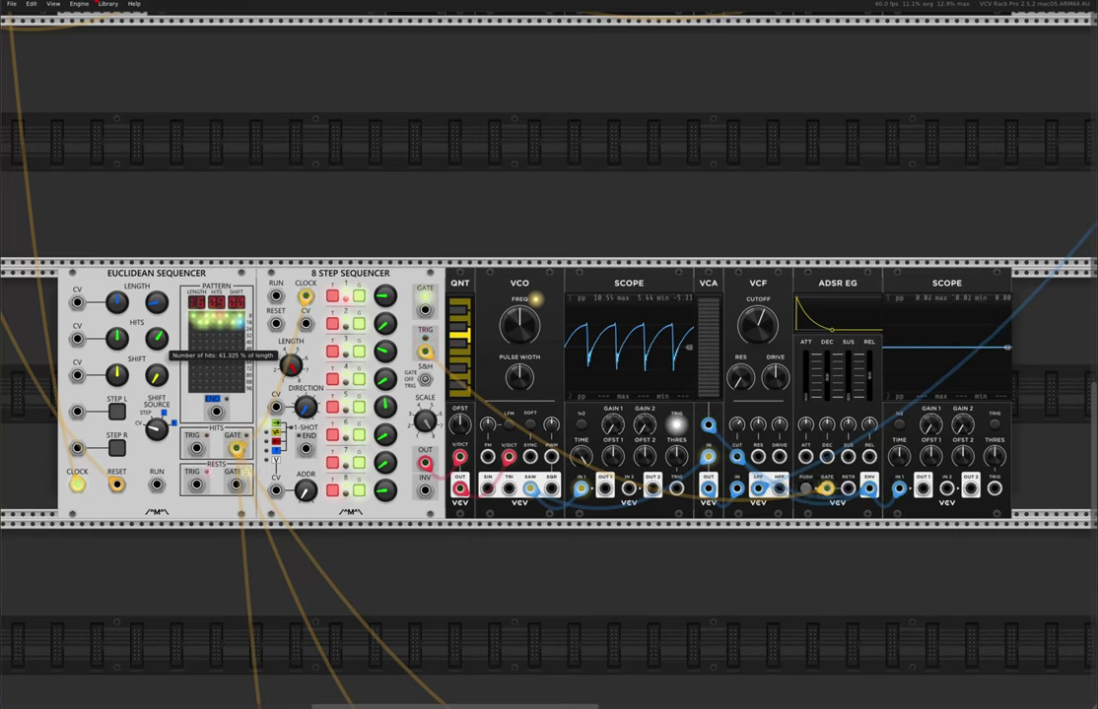
pyautogui.moveTo(156, 338); pyautogui.dragTo(156, 333)
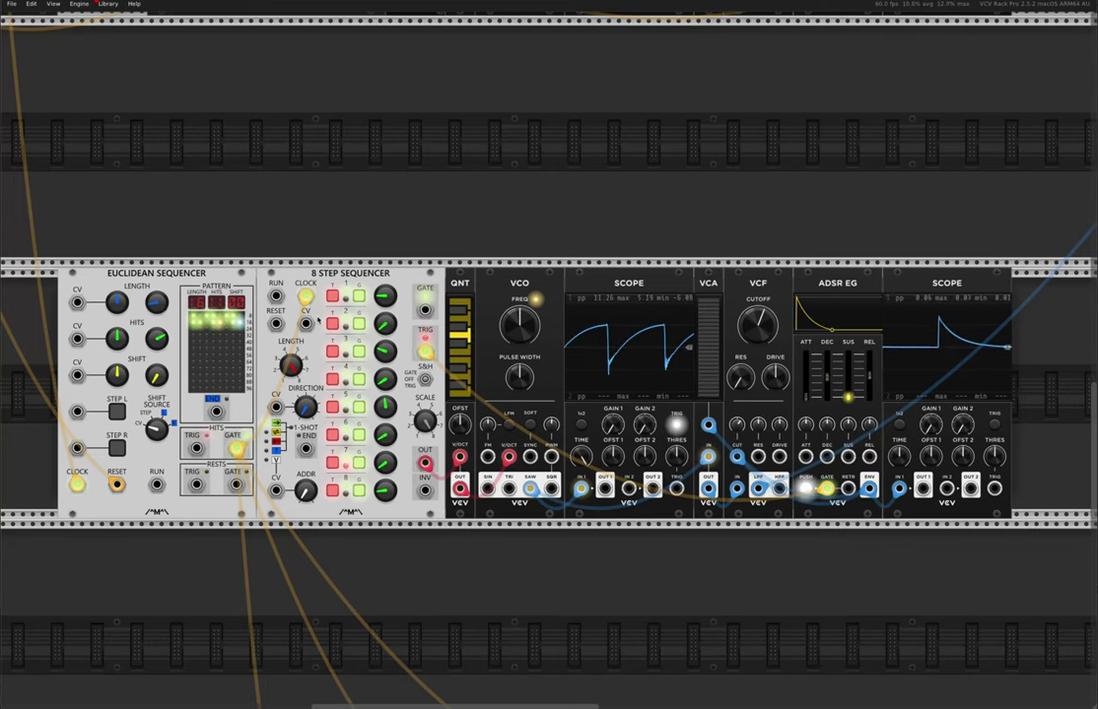
# Turn the CLOCKED module's Clk 2 ratio knob above x1 for a faster second clock
pyautogui.scroll(5, 318, 319)
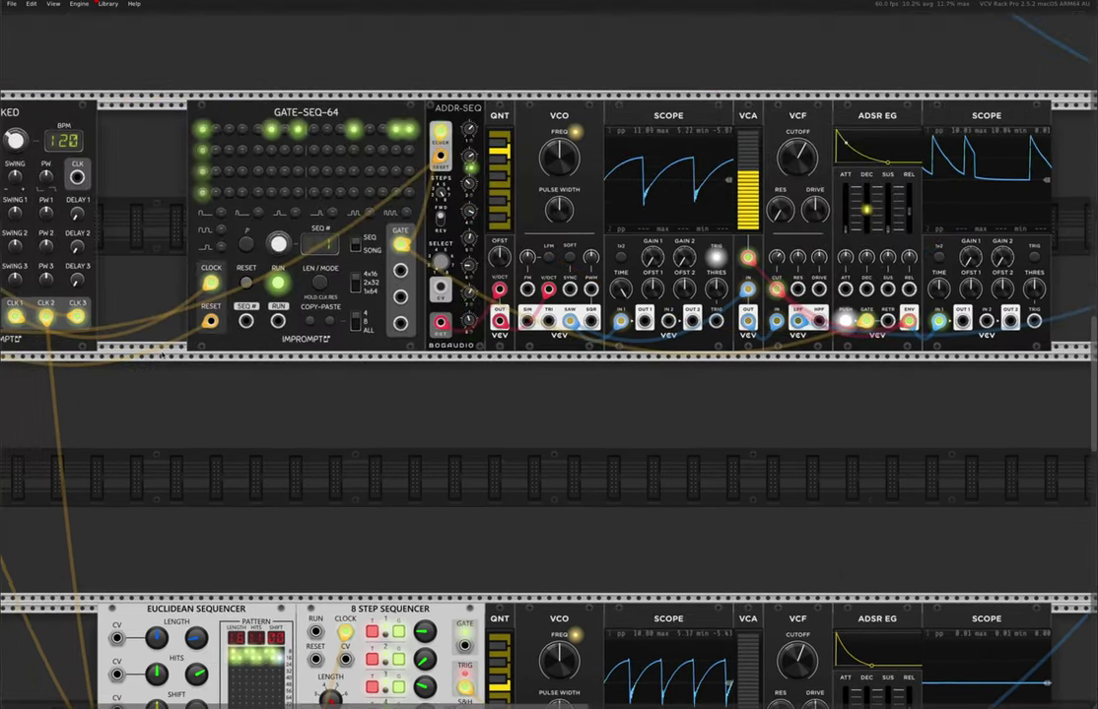
pyautogui.hscroll(-5, 168, 300)
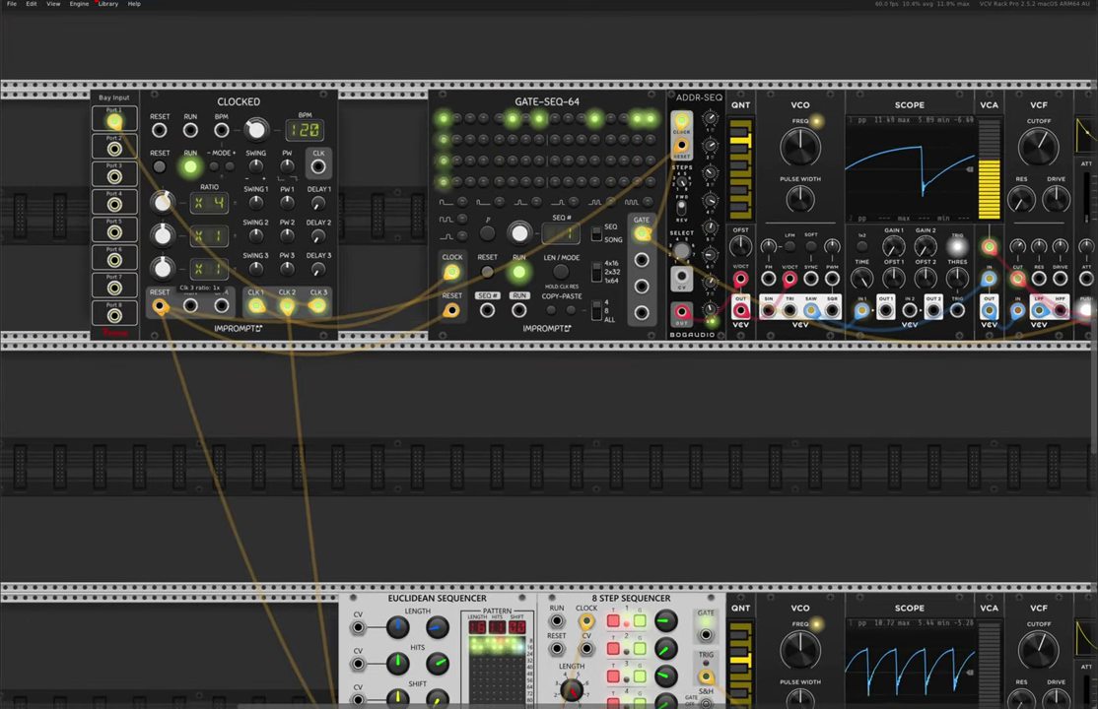
pyautogui.moveTo(163, 237)
pyautogui.mouseDown()
pyautogui.moveTo(163, 211)
pyautogui.moveTo(164, 226)
pyautogui.mouseUp()
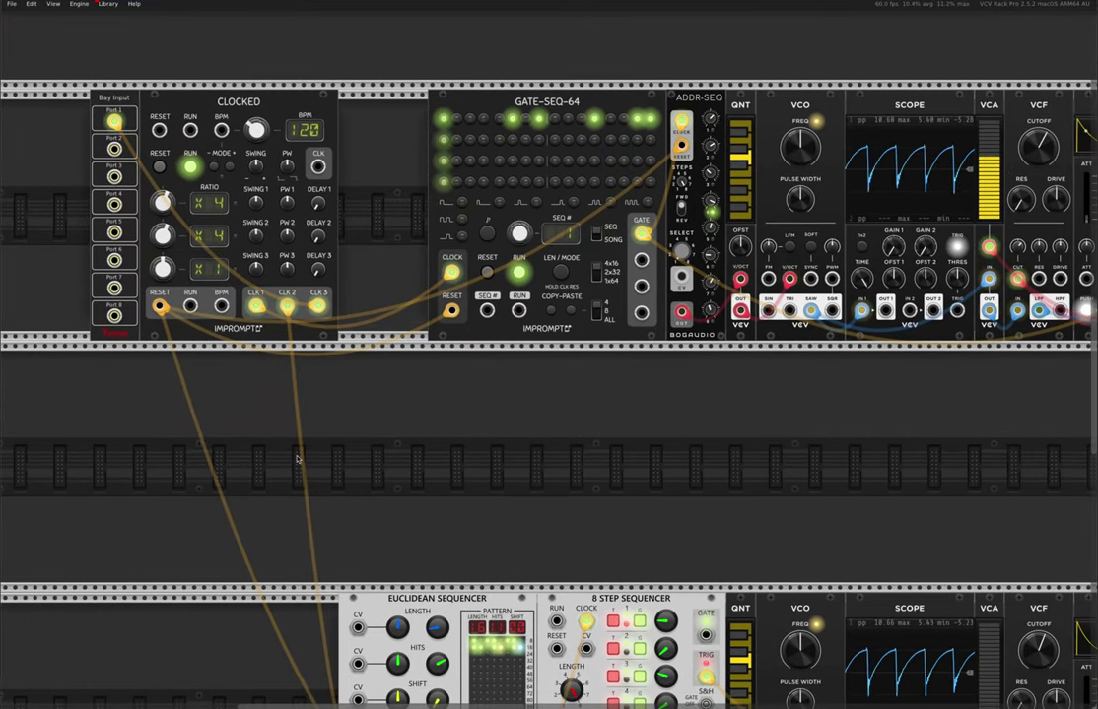
pyautogui.scroll(-7, 304, 465)
pyautogui.hscroll(5, 304, 465)
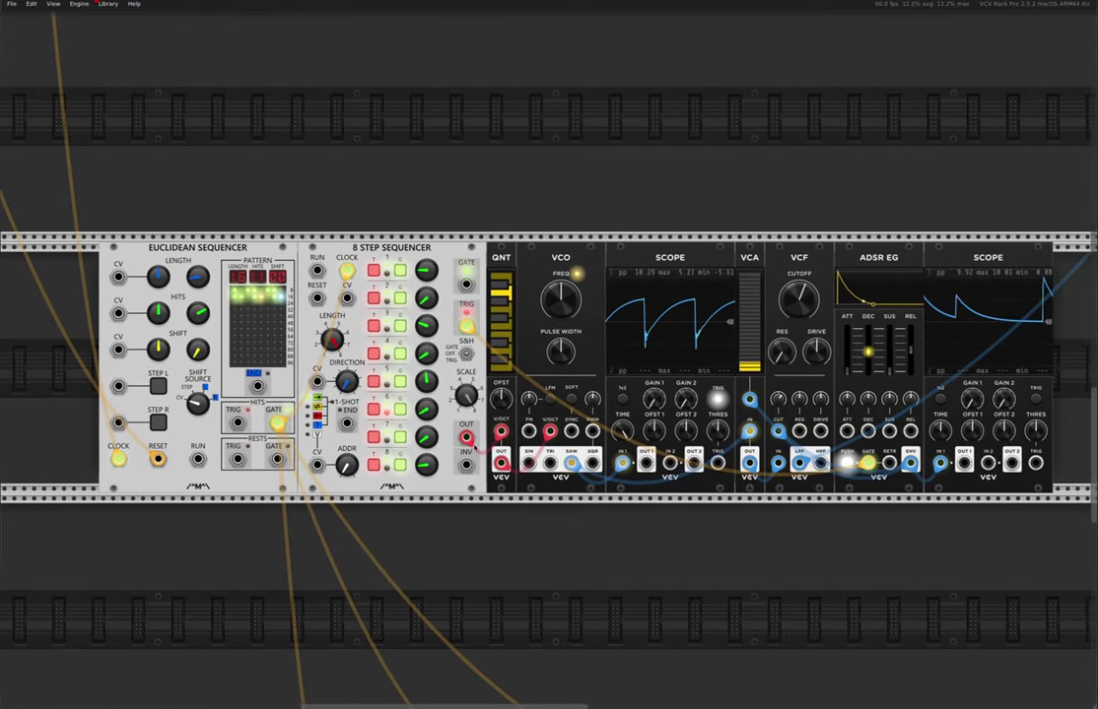
pyautogui.hscroll(1, 451, 352)
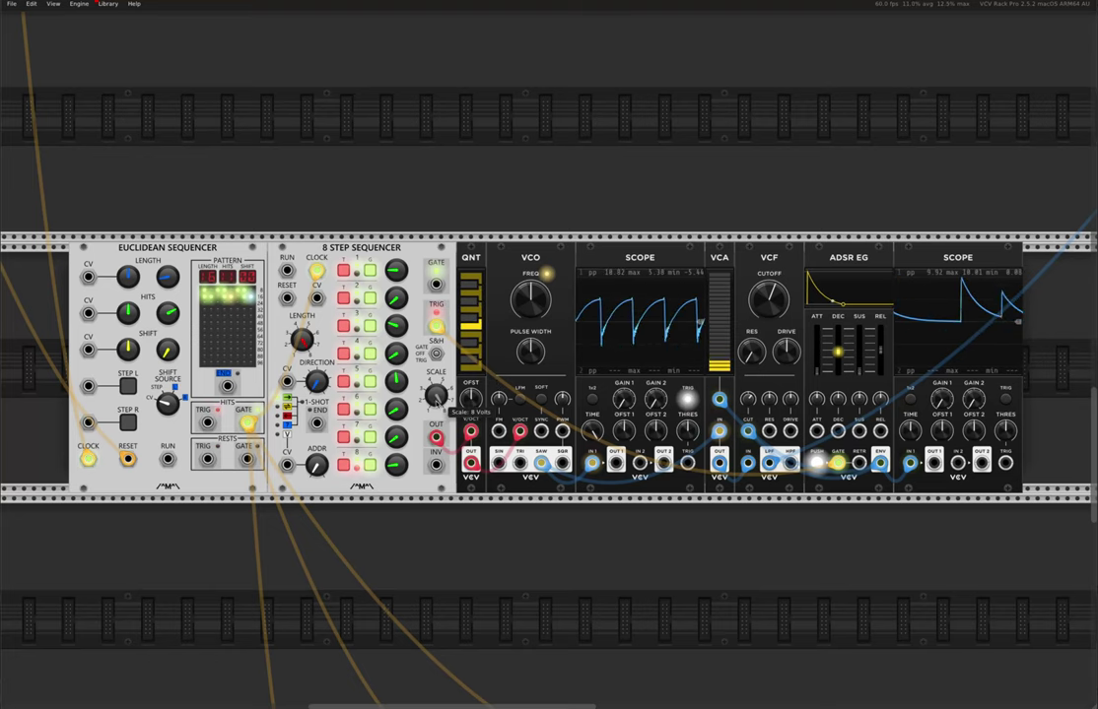
# Lower the 8 Step Sequencer's SCALE knob from 8 V to 3 V
pyautogui.rightClick(409, 316)
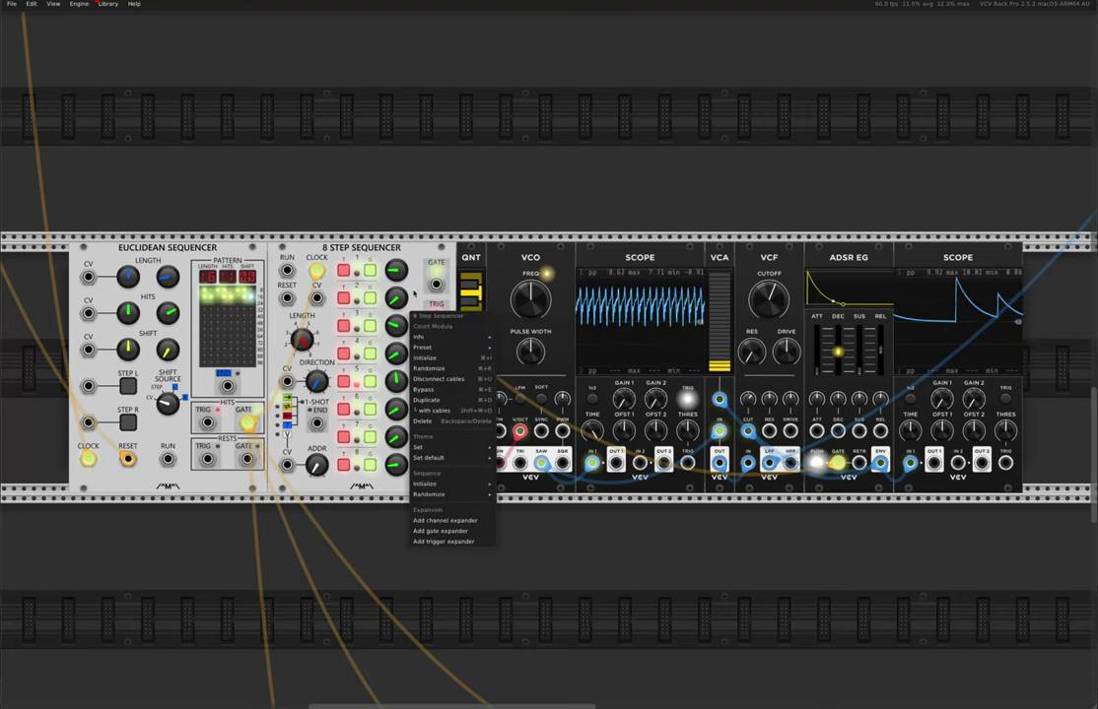
pyautogui.click(436, 396)
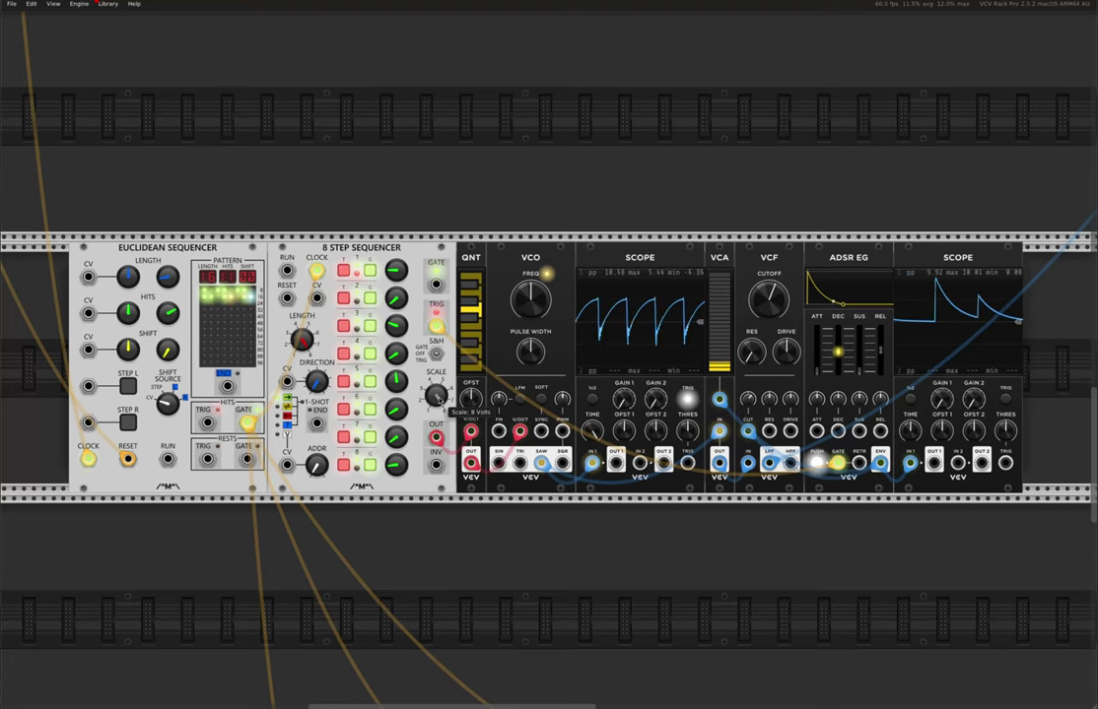
pyautogui.moveTo(435, 395); pyautogui.dragTo(434, 395)
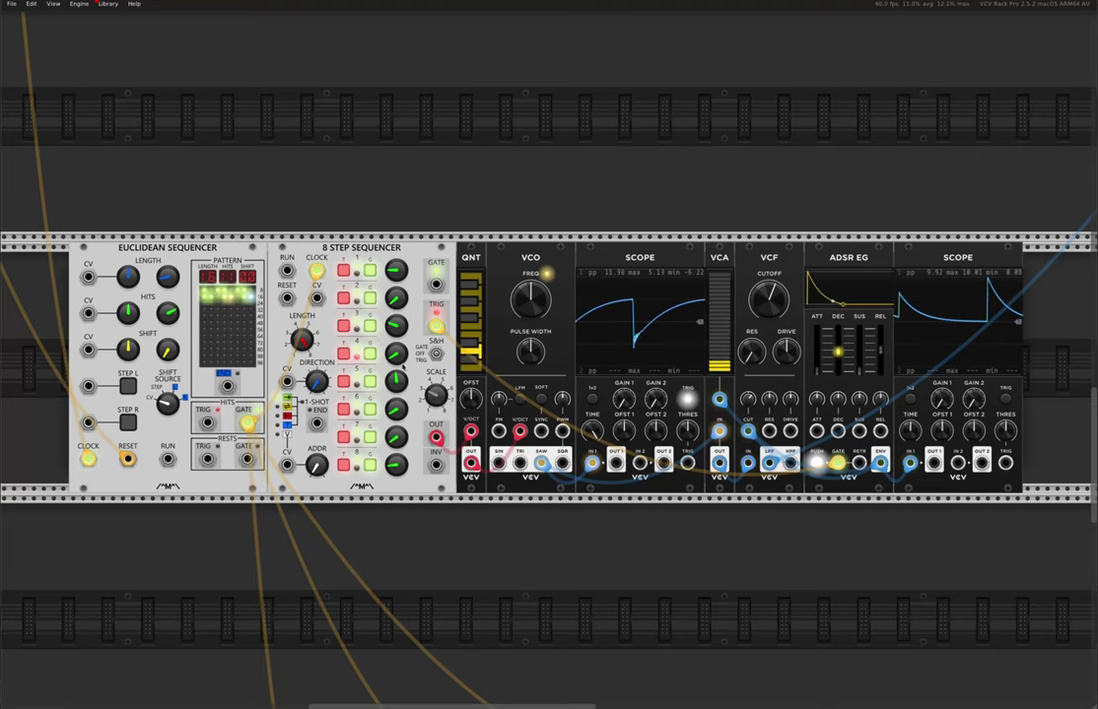
pyautogui.moveTo(404, 363)
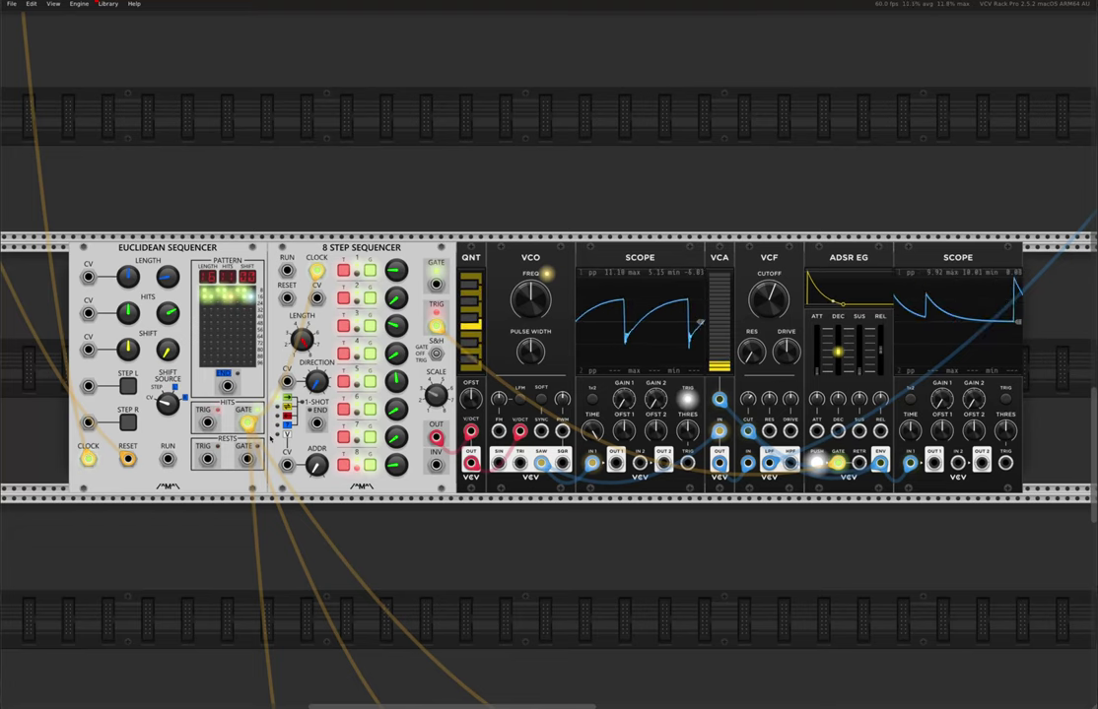
pyautogui.moveTo(251, 424)
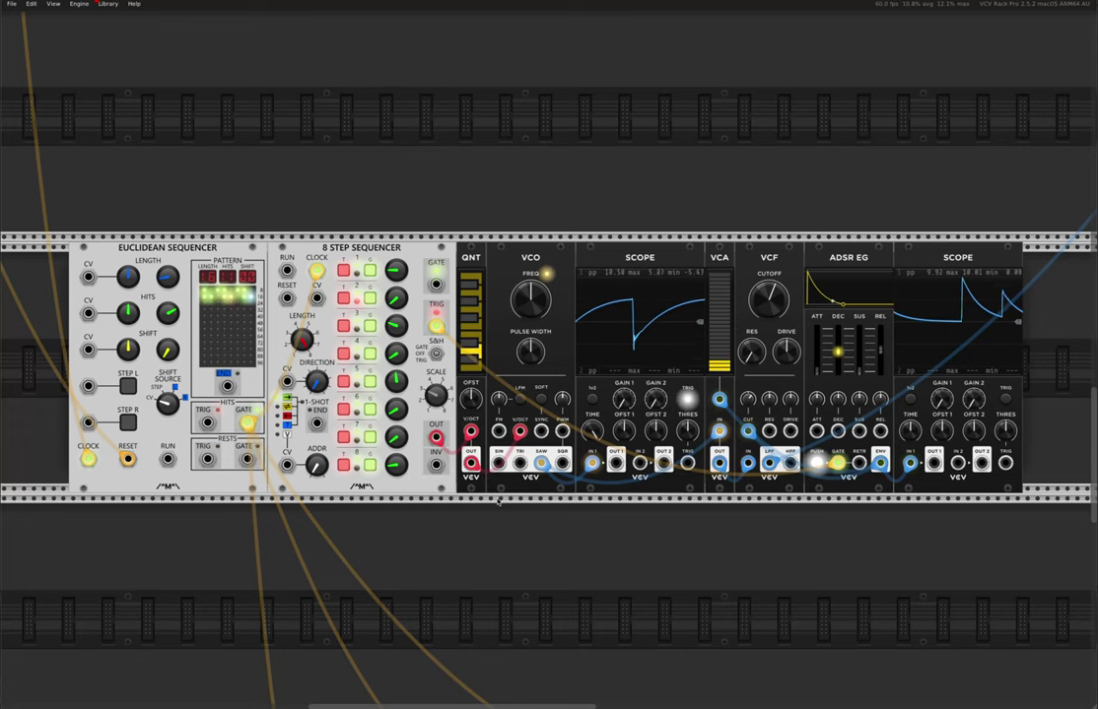
# Scroll down to the lower rack row with G-T, Gate Mod., Gate Length and their scopes
pyautogui.scroll(-2, 503, 513)
pyautogui.keyDown('ctrl'); pyautogui.scroll(-2, 492, 514); pyautogui.keyUp('ctrl')
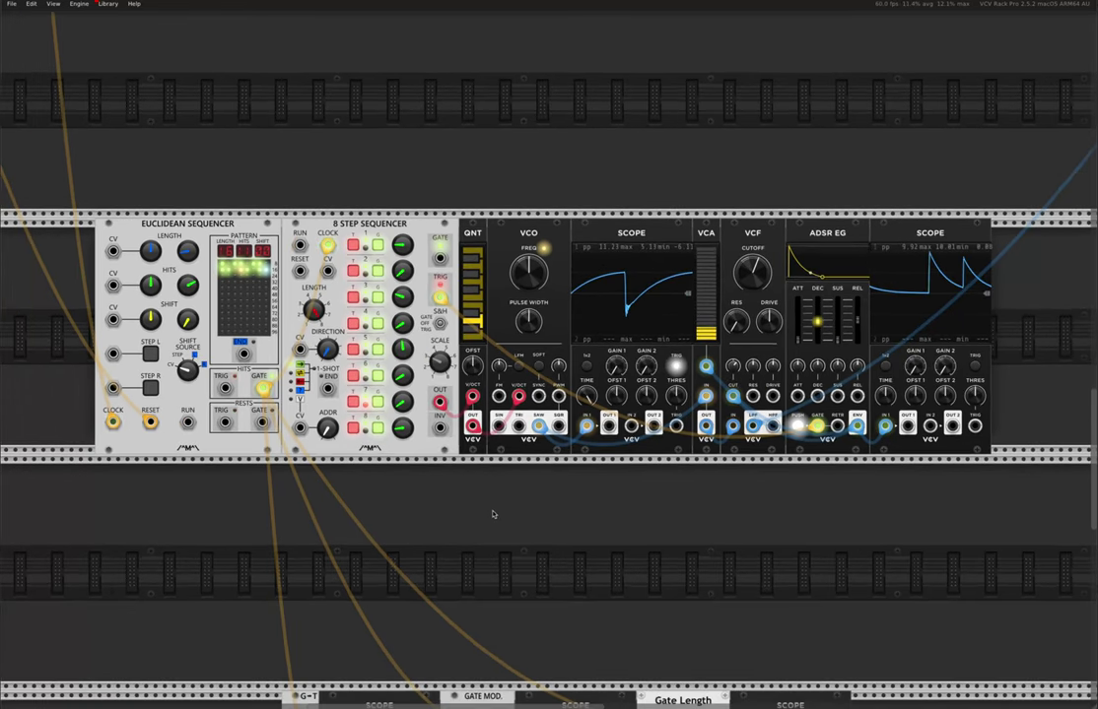
pyautogui.scroll(-5, 493, 513)
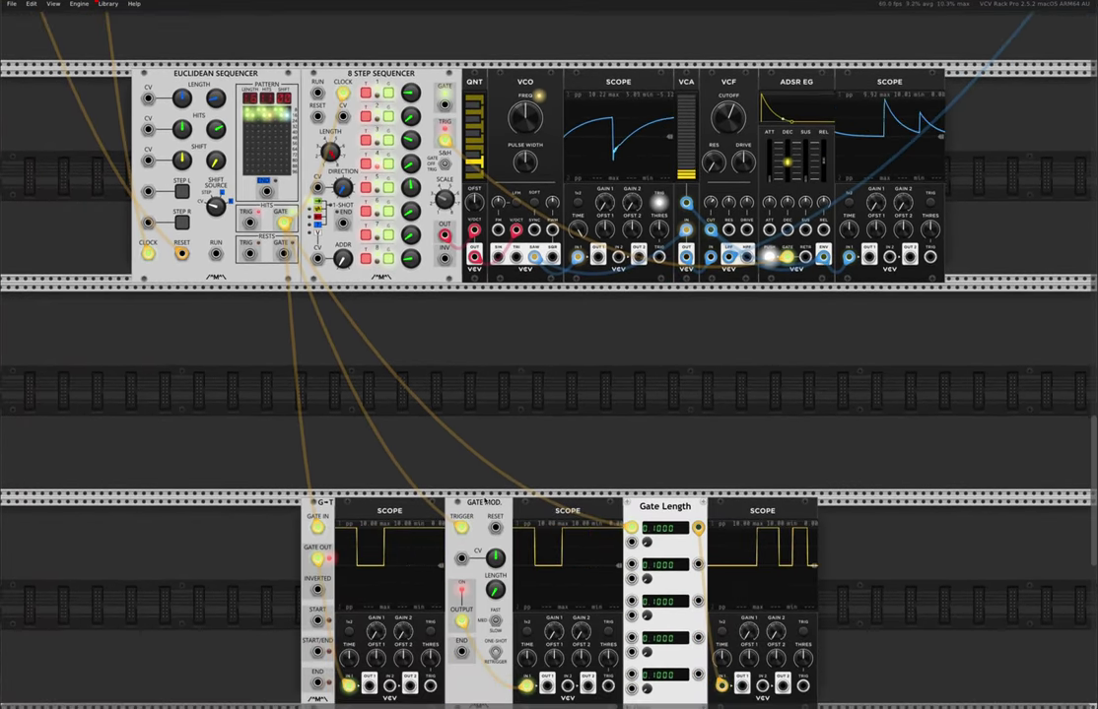
pyautogui.scroll(2, 468, 458)
pyautogui.scroll(-3, 468, 458)
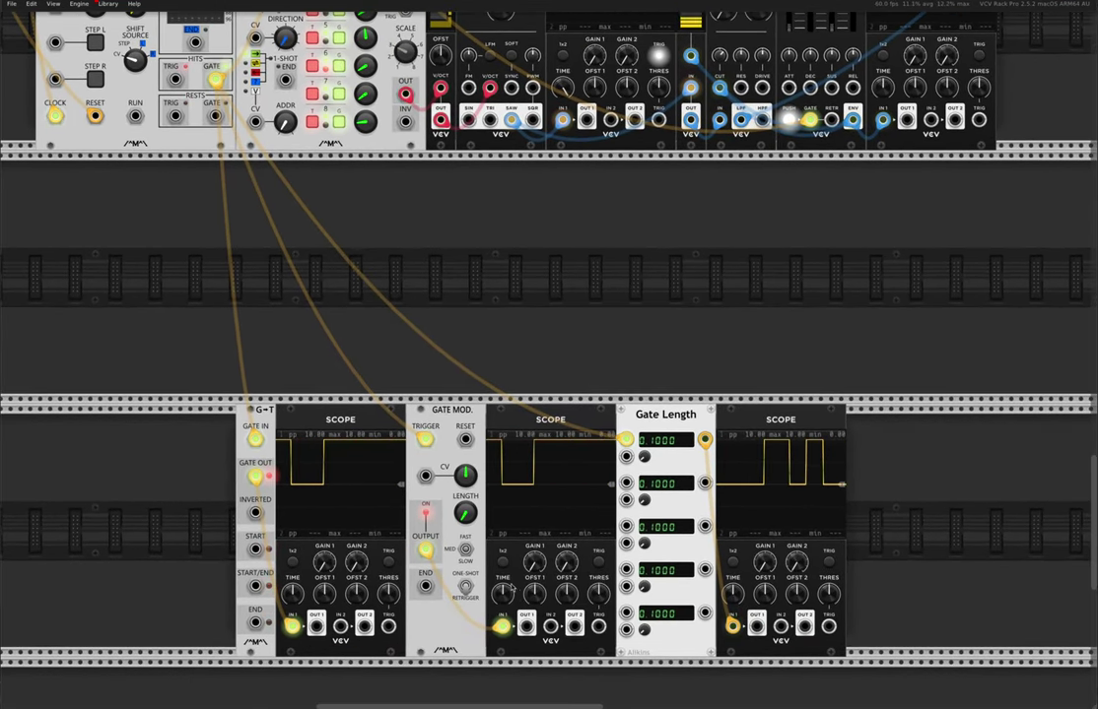
pyautogui.moveTo(215, 79)
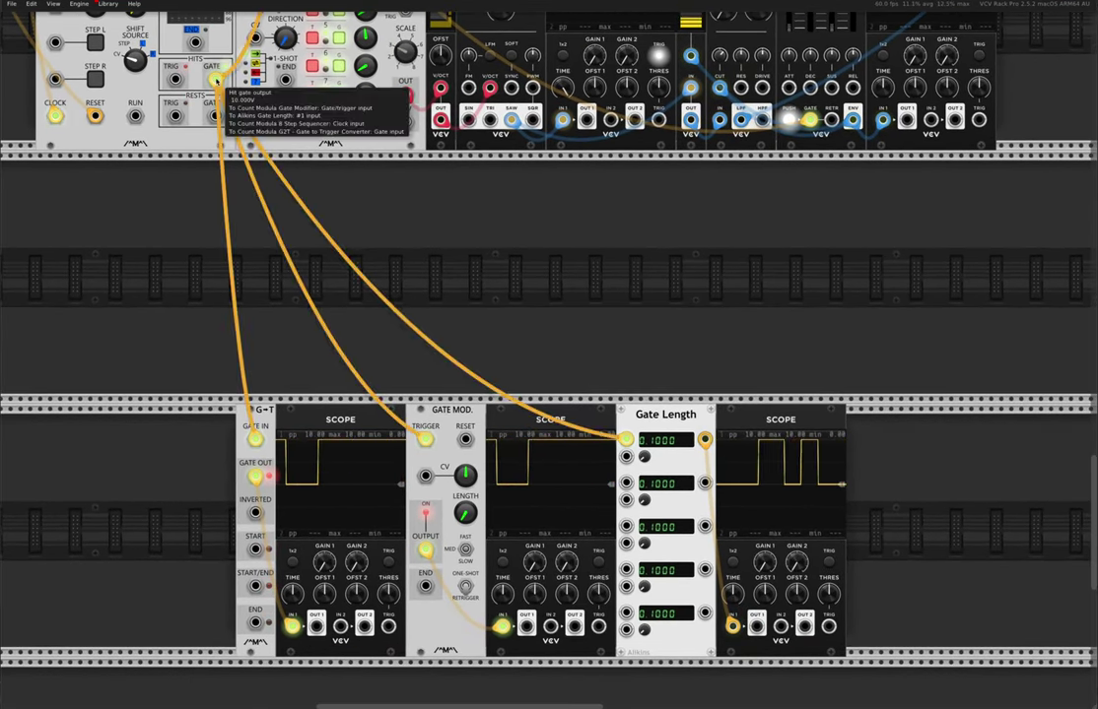
pyautogui.scroll(3, 215, 79)
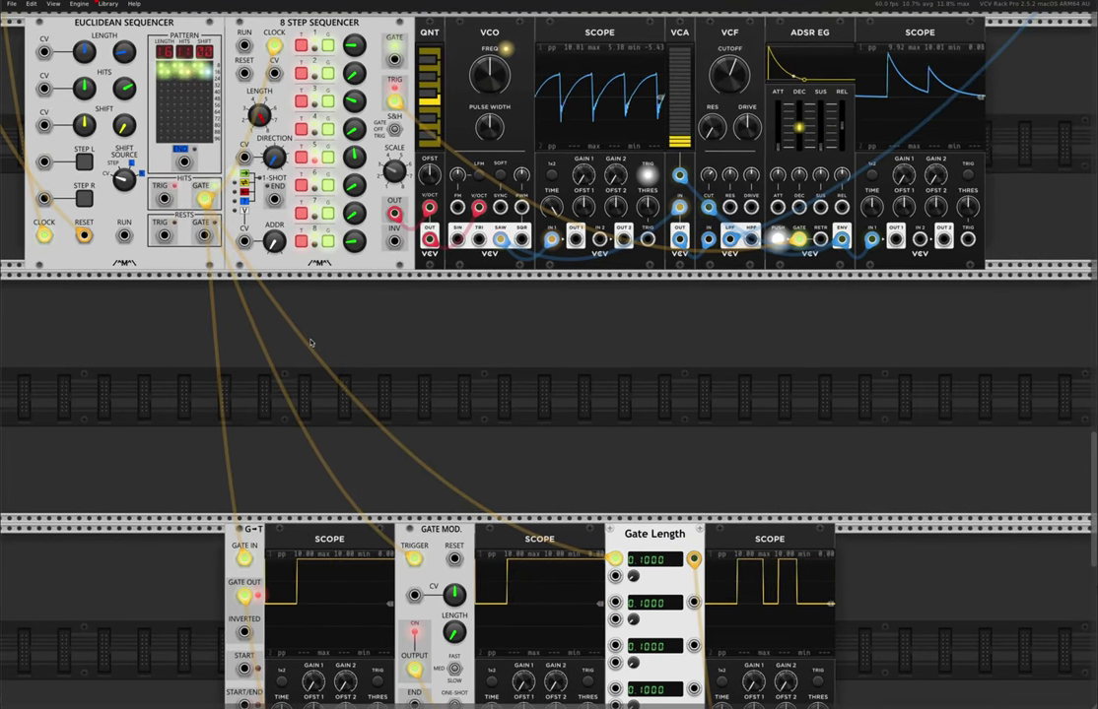
pyautogui.scroll(-2, 309, 333)
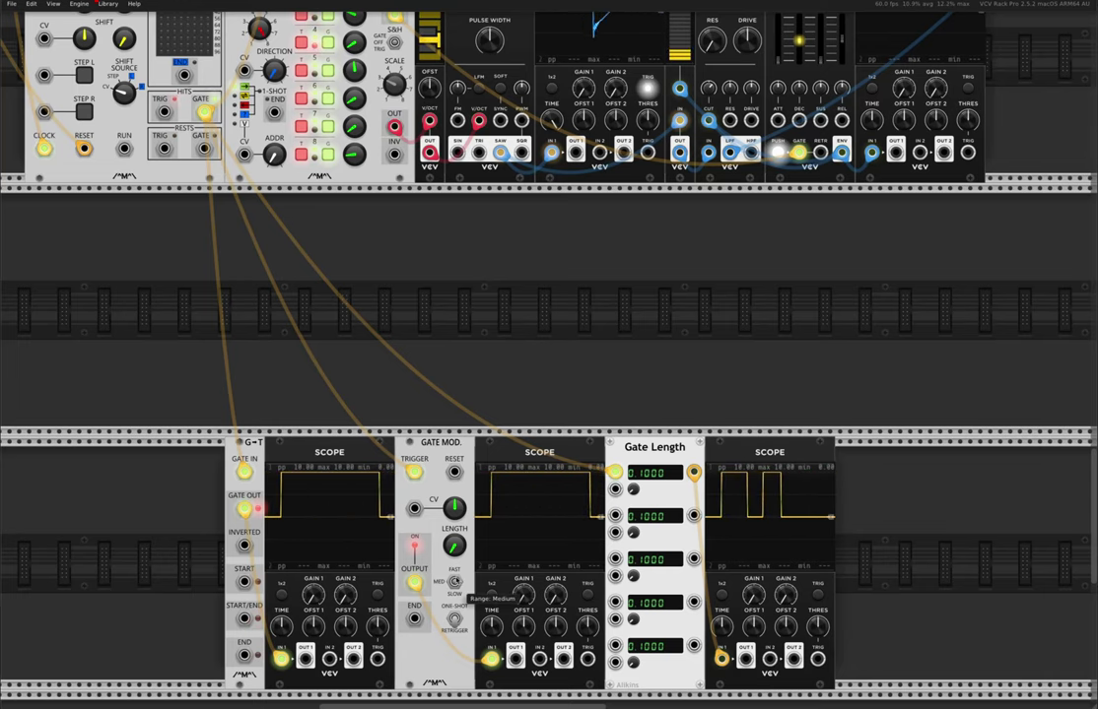
pyautogui.scroll(3, 698, 413)
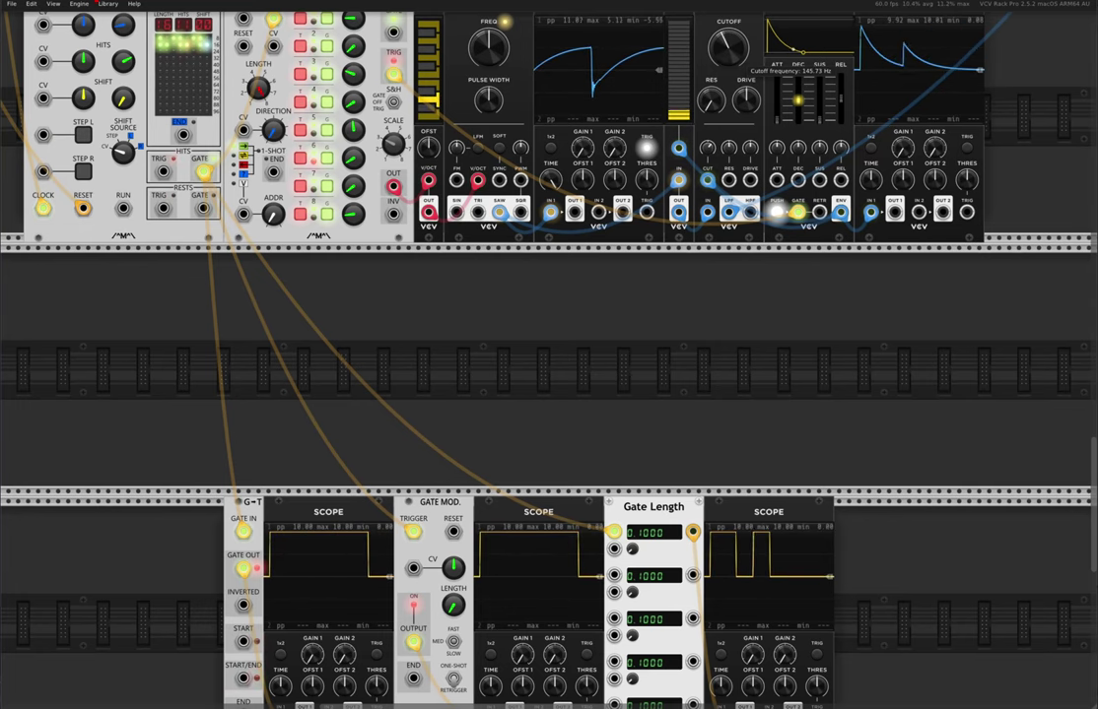
pyautogui.scroll(-4, 606, 332)
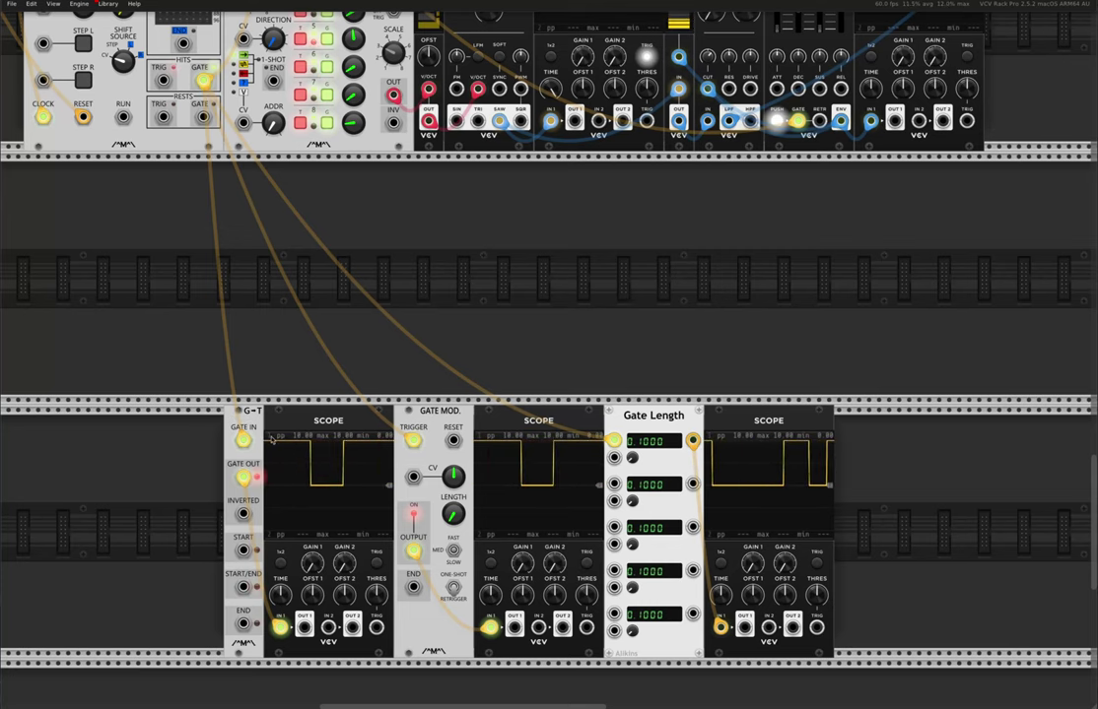
# Send G-T's inverted gate to the left scope's second channel
pyautogui.moveTo(244, 440)
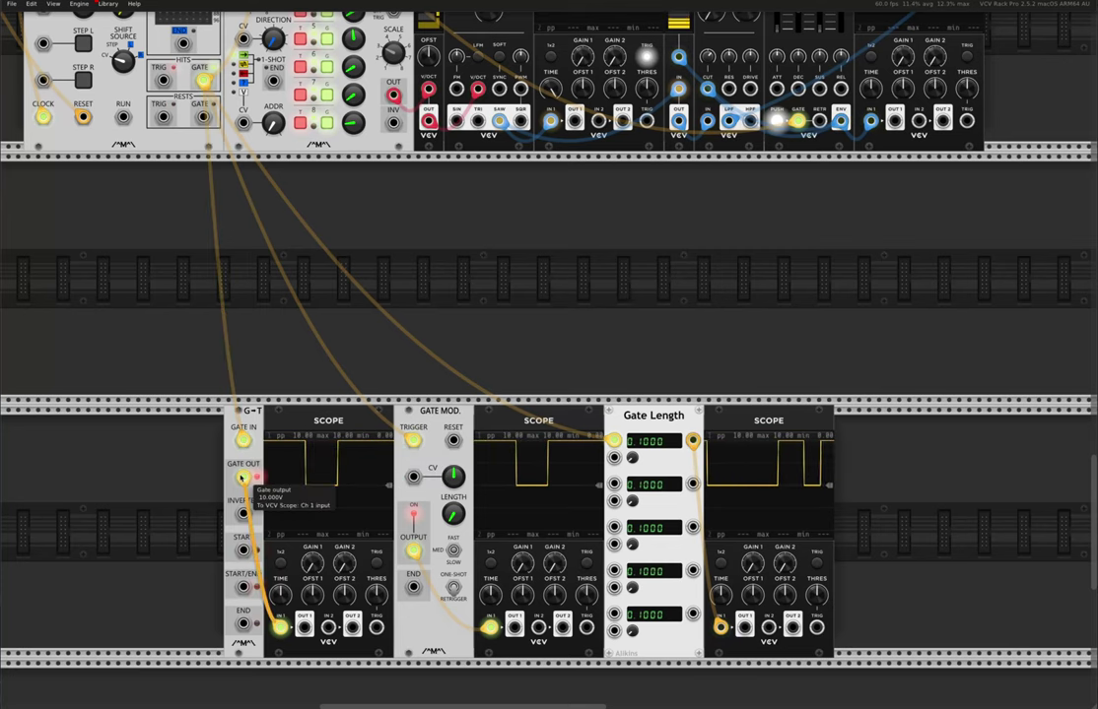
pyautogui.moveTo(282, 635)
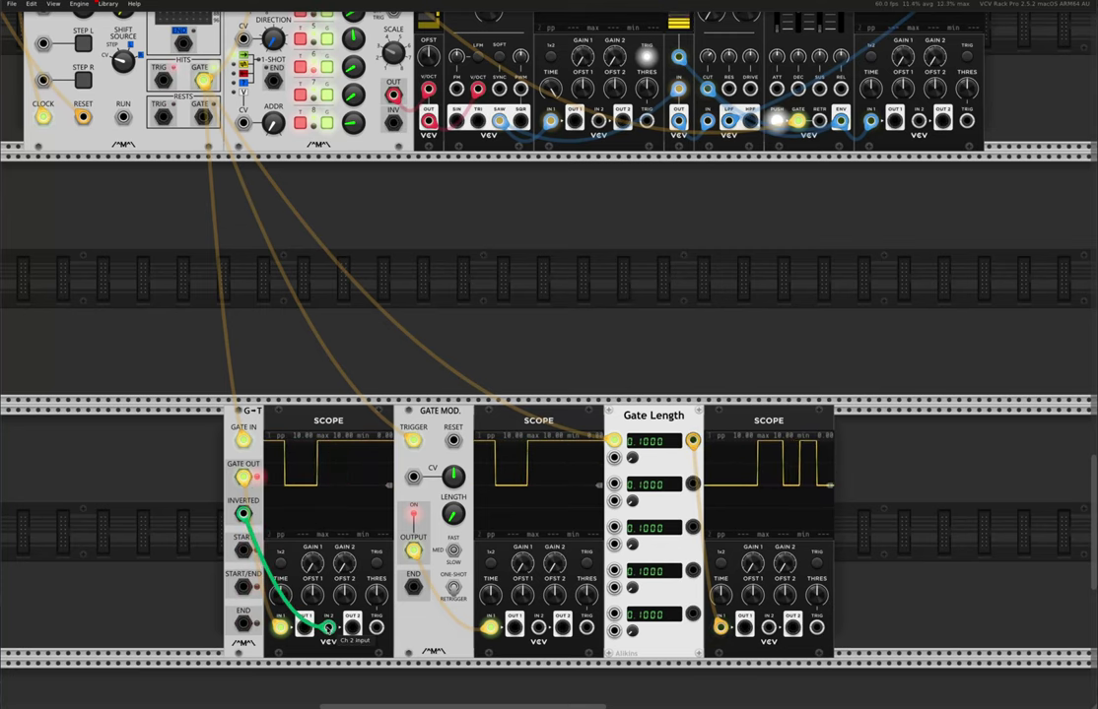
pyautogui.moveTo(328, 628); pyautogui.dragTo(328, 628)
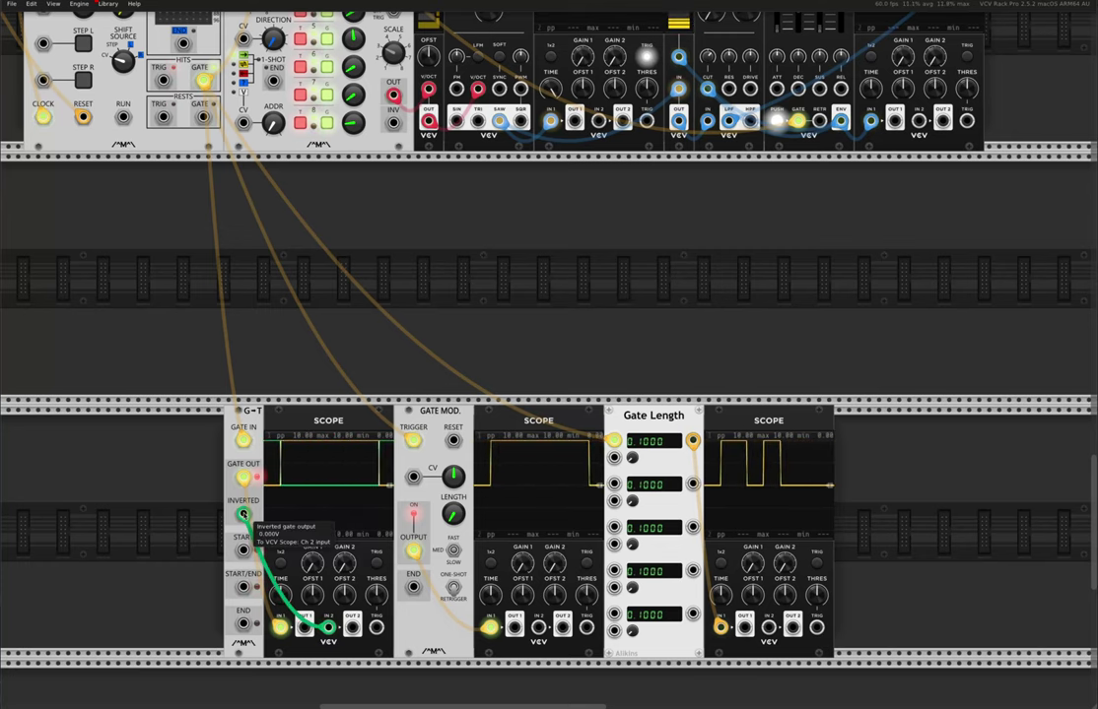
# Unplug the inverted-gate and gate cables, then patch G-T's END triggers into the left Scope's IN 1
pyautogui.moveTo(242, 513); pyautogui.dragTo(243, 551)
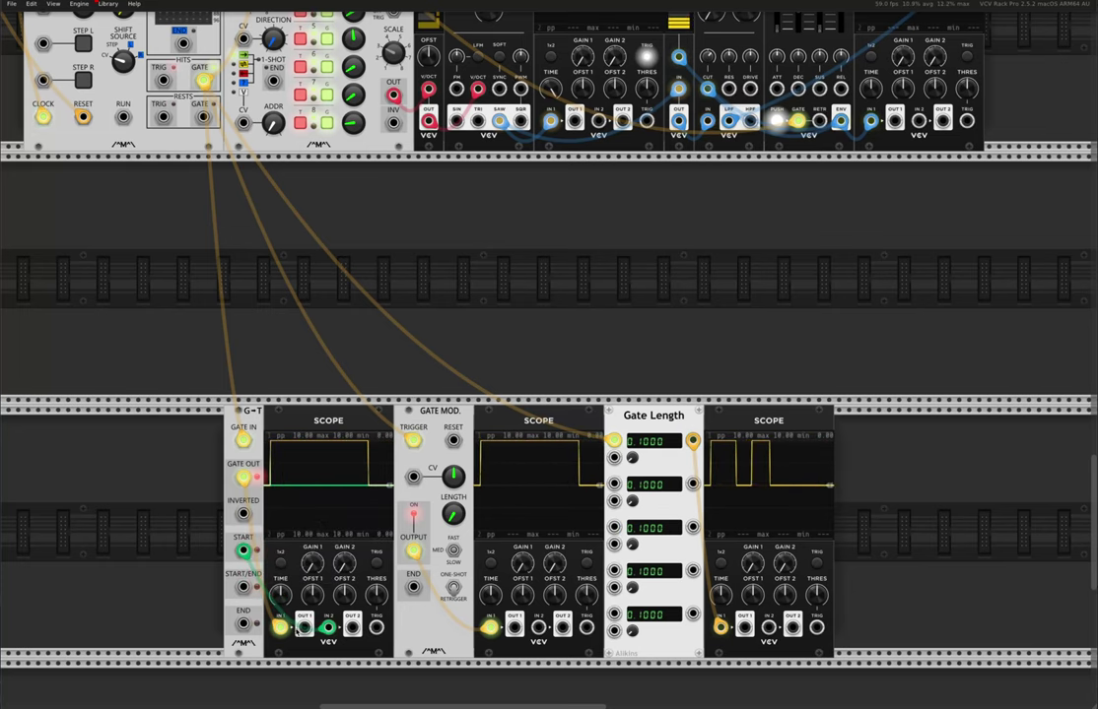
pyautogui.moveTo(281, 627); pyautogui.dragTo(281, 593)
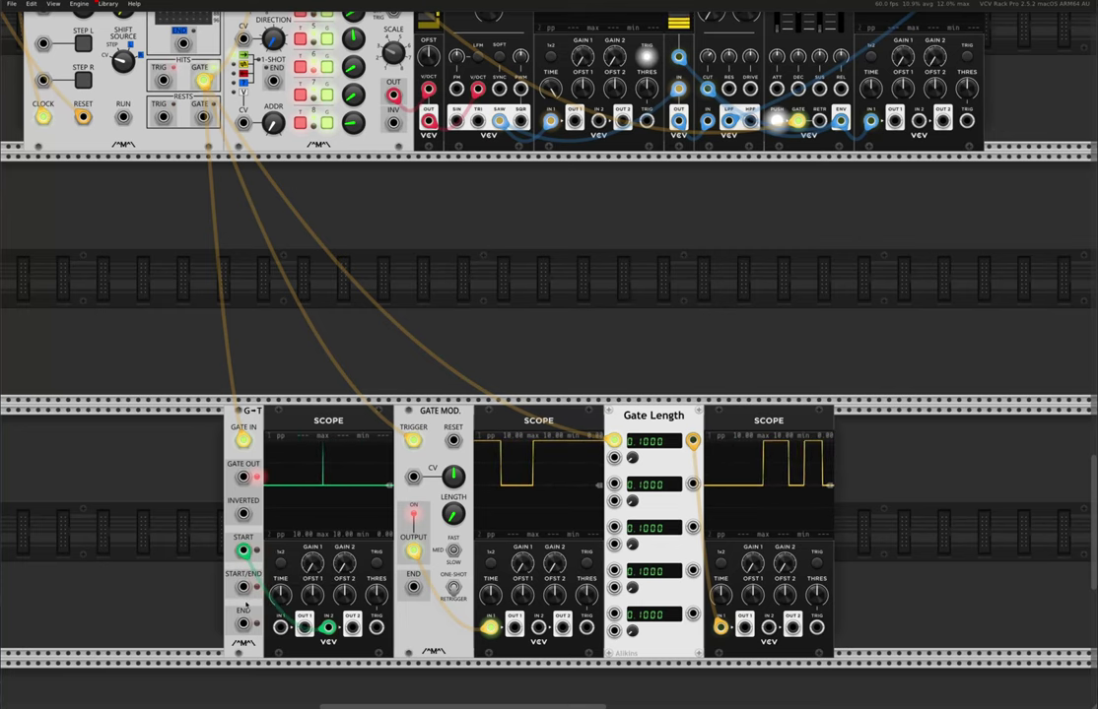
pyautogui.moveTo(243, 589); pyautogui.dragTo(281, 628)
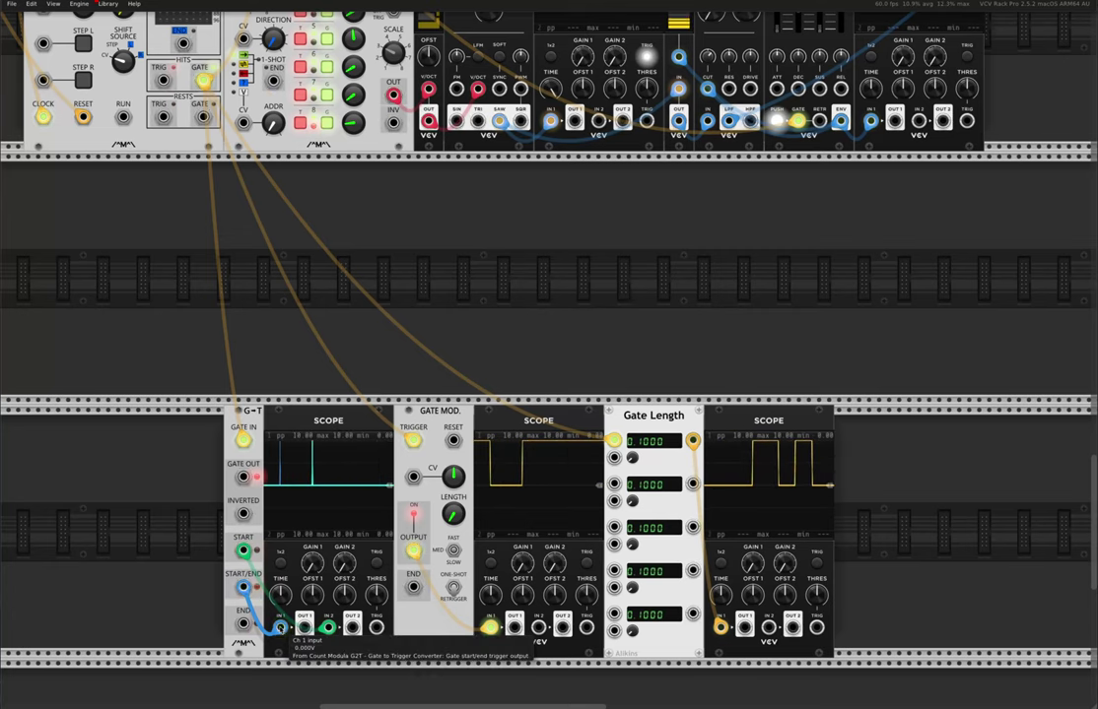
pyautogui.moveTo(243, 623); pyautogui.dragTo(284, 637)
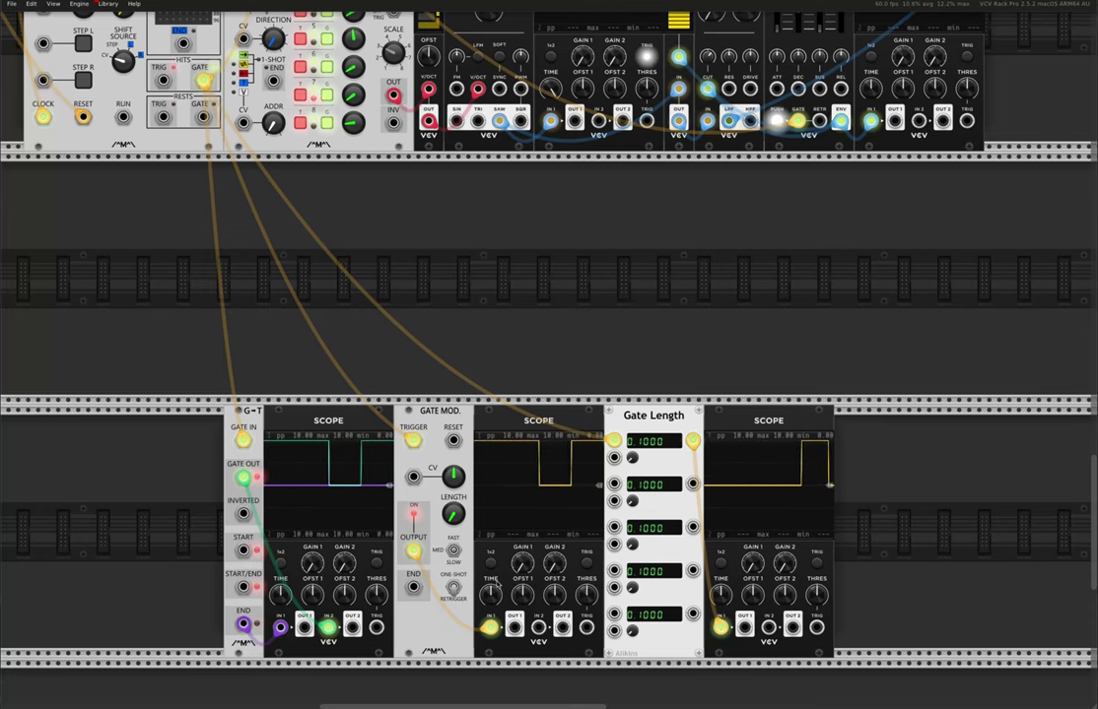
# Put Gate Mod. in one-shot mode, enable the middle Scope's TRIG, and set LENGTH to about 2.18
pyautogui.scroll(-3, 441, 404)
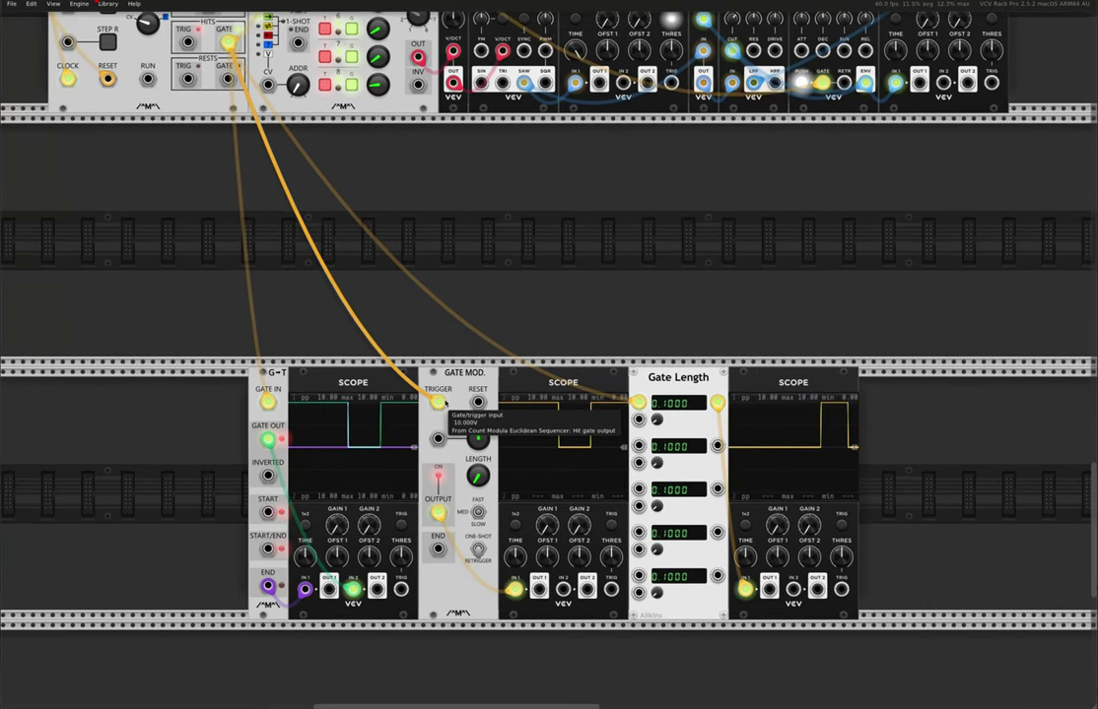
pyautogui.scroll(1, 441, 404)
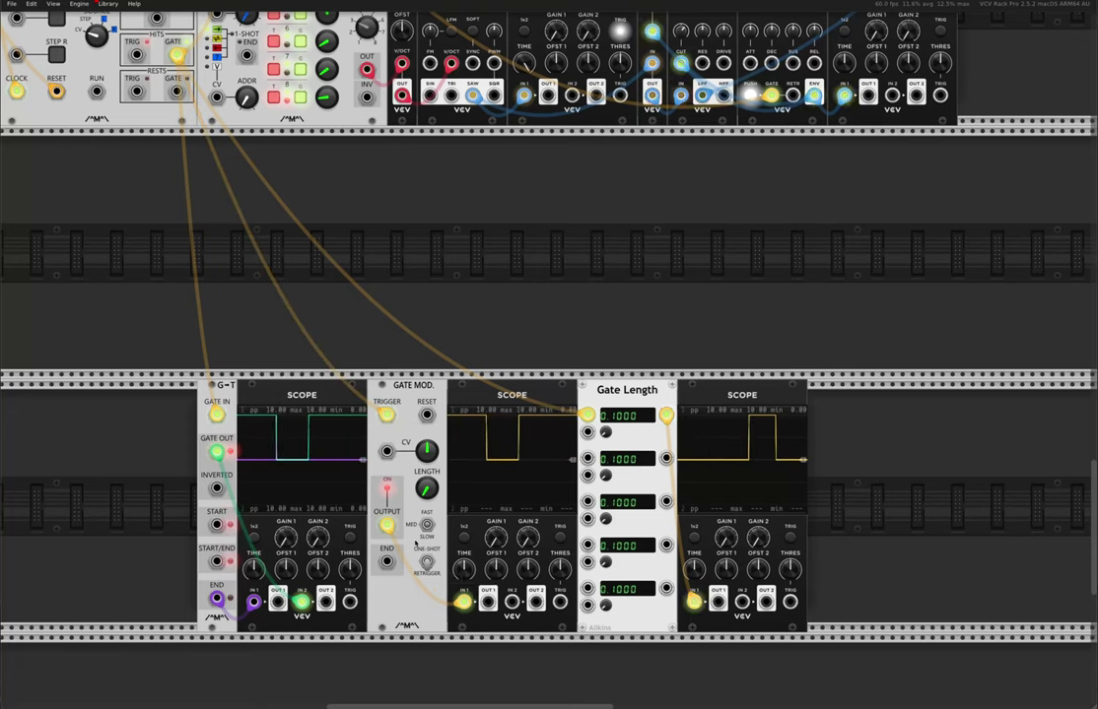
pyautogui.click(425, 561)
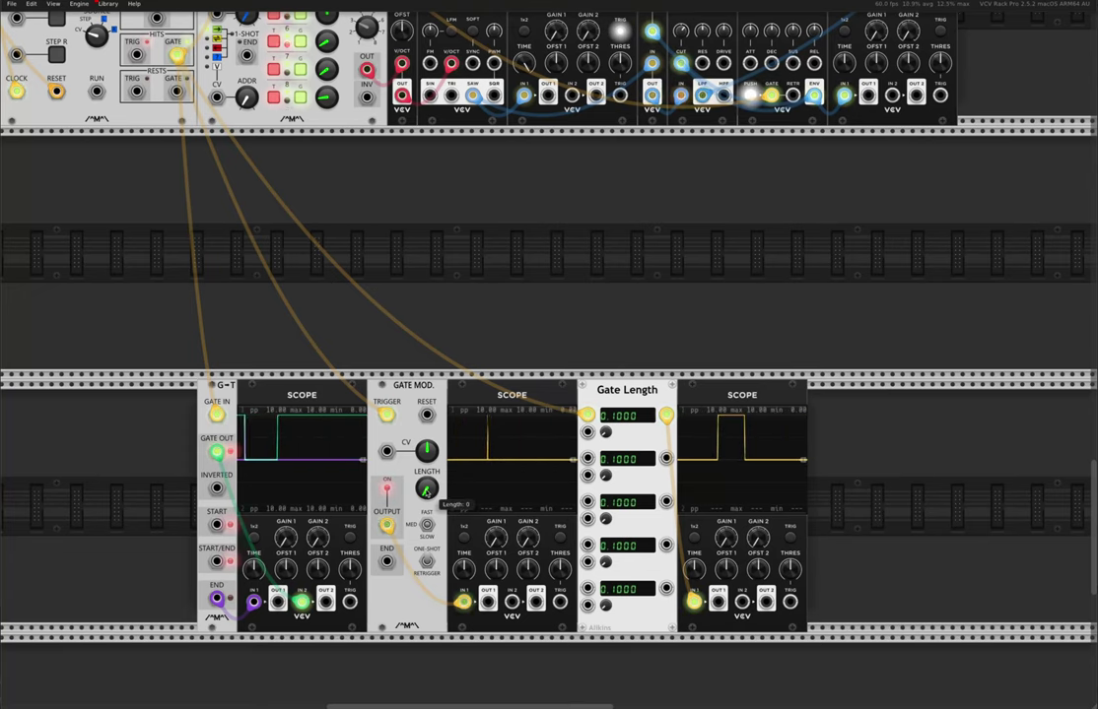
pyautogui.moveTo(425, 488); pyautogui.dragTo(426, 485)
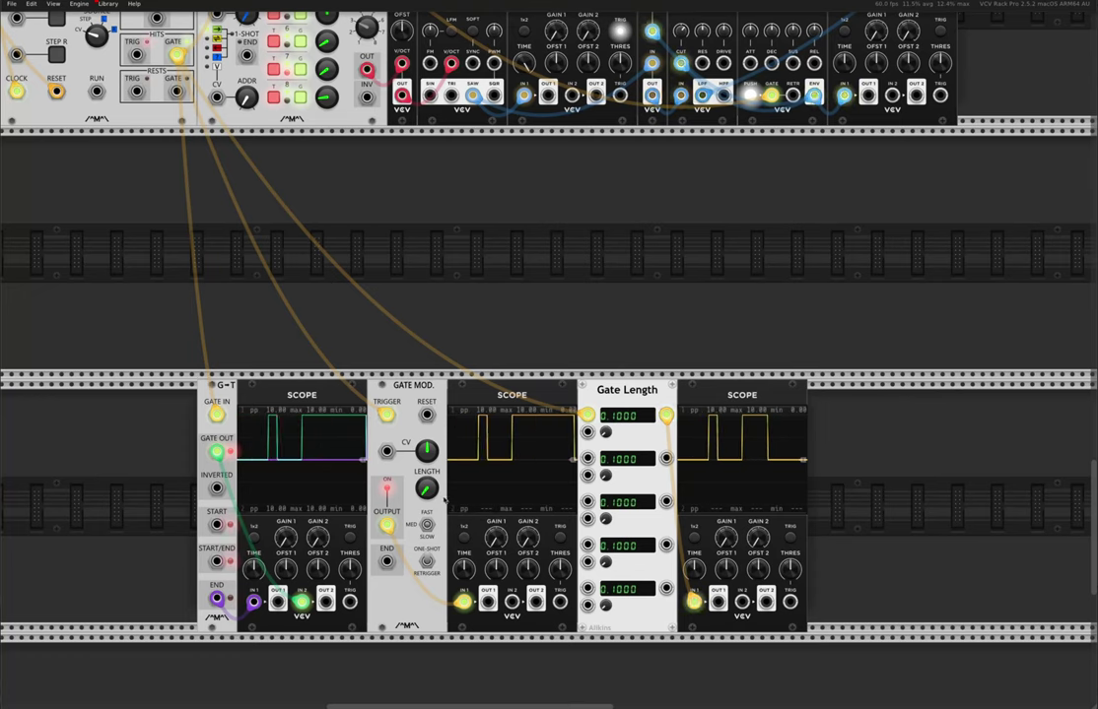
pyautogui.click(558, 537)
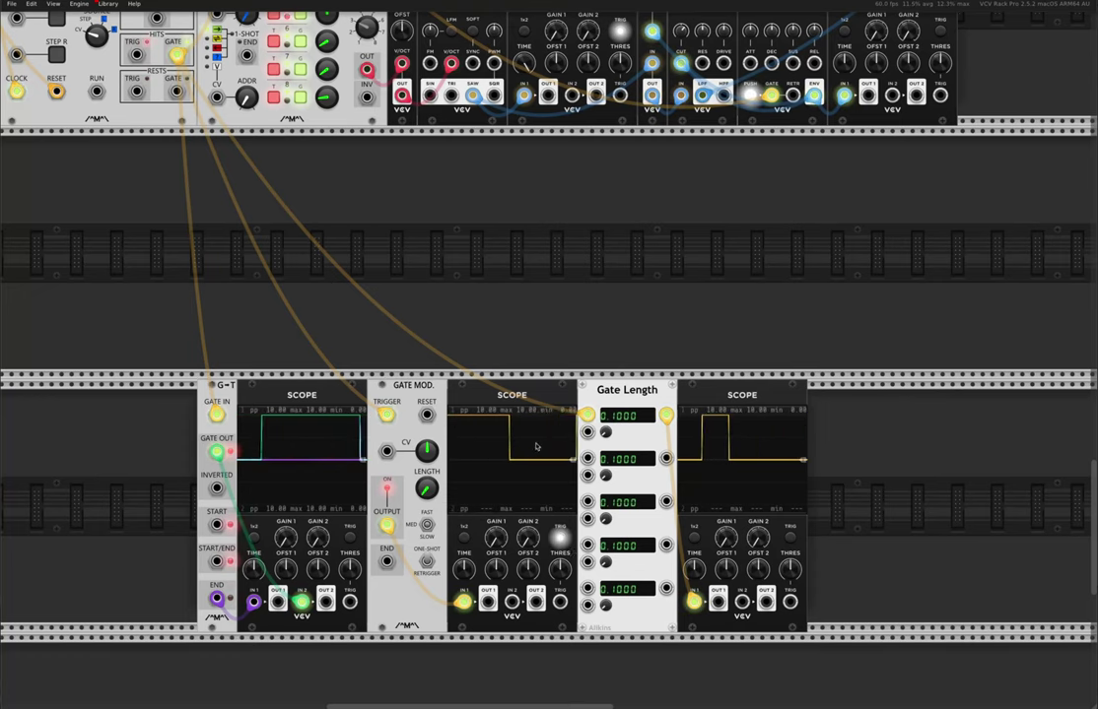
pyautogui.moveTo(426, 489)
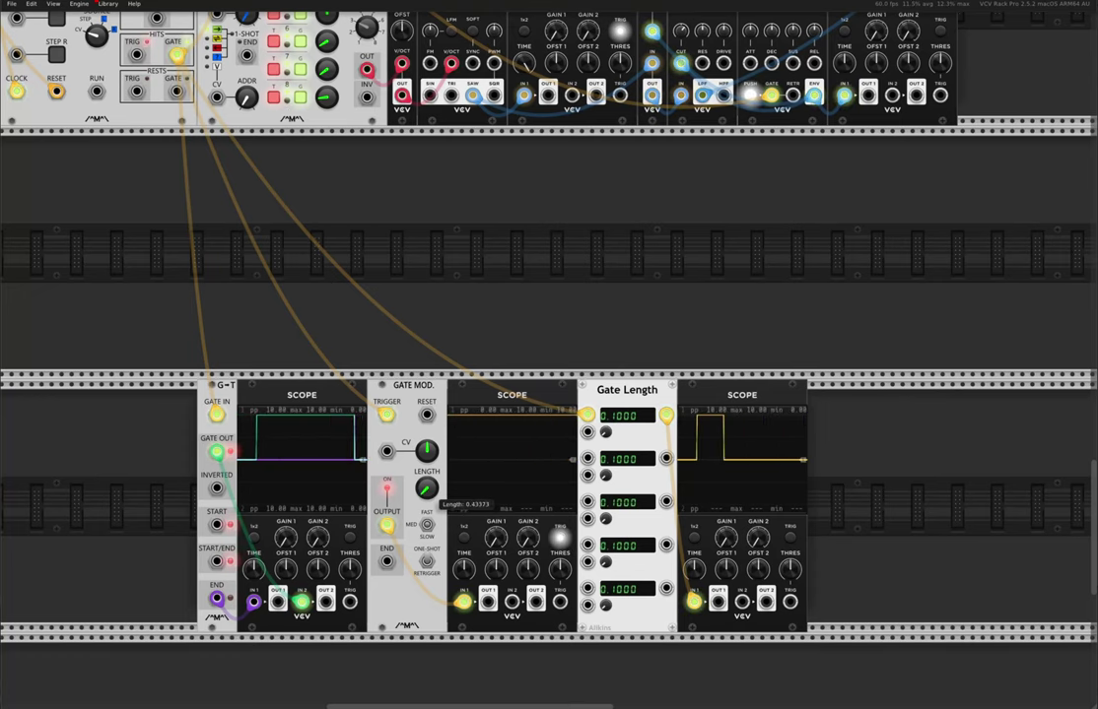
pyautogui.moveTo(425, 487); pyautogui.dragTo(426, 467)
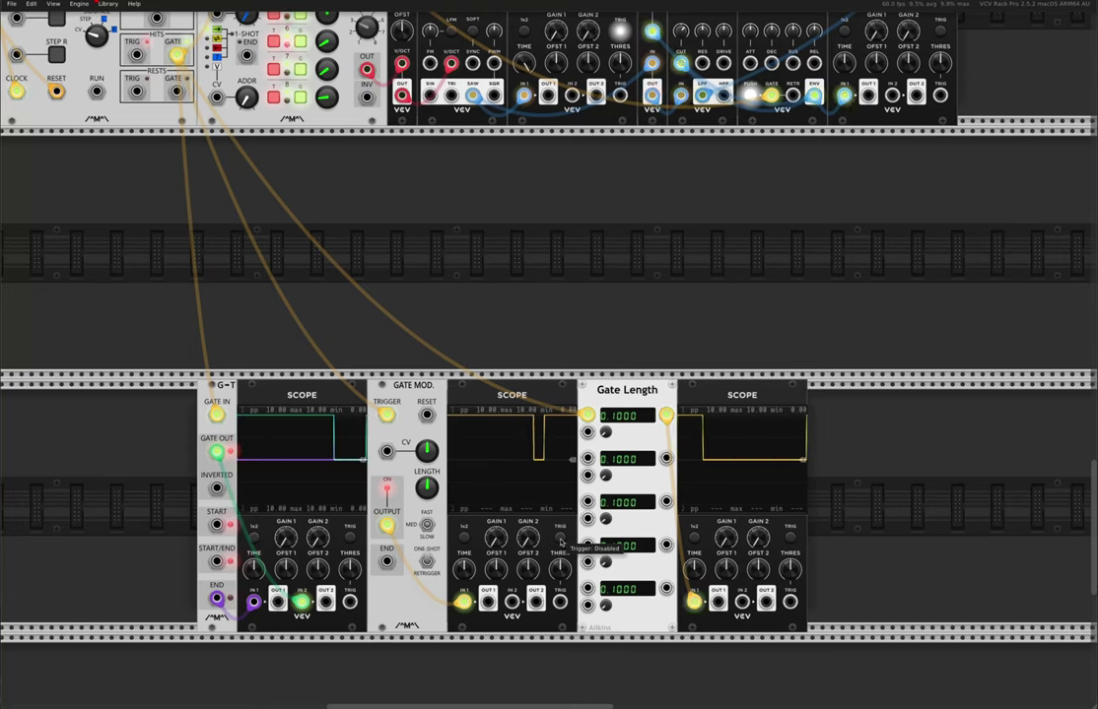
pyautogui.moveTo(425, 484); pyautogui.dragTo(425, 477)
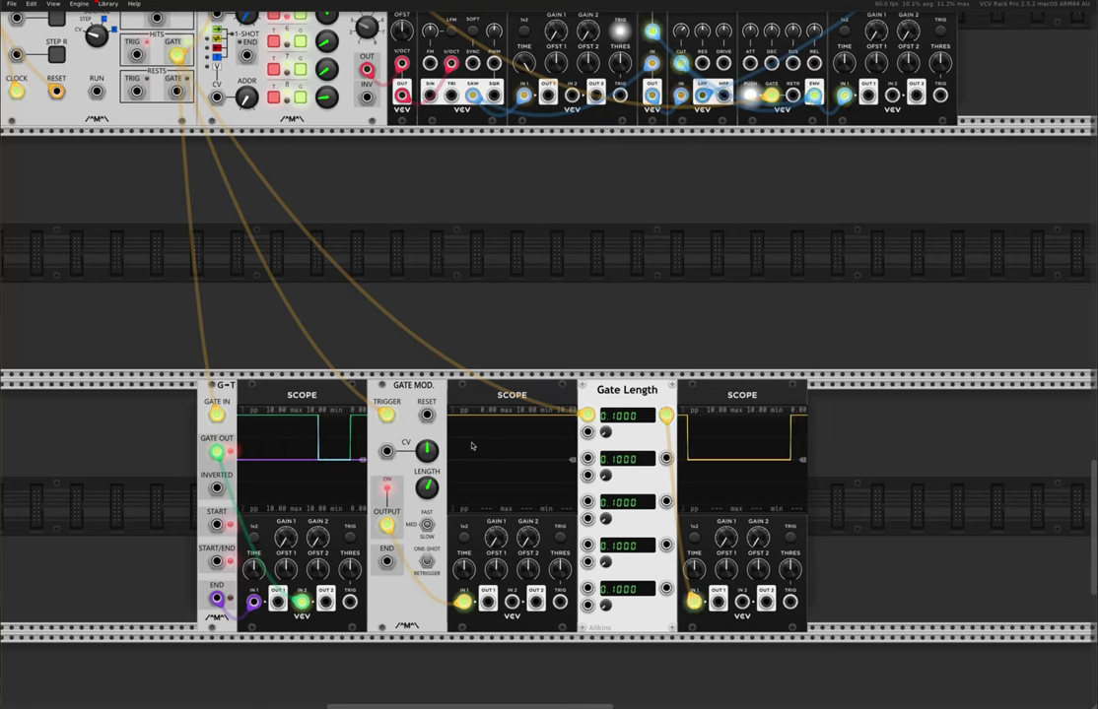
pyautogui.moveTo(425, 485); pyautogui.dragTo(432, 494)
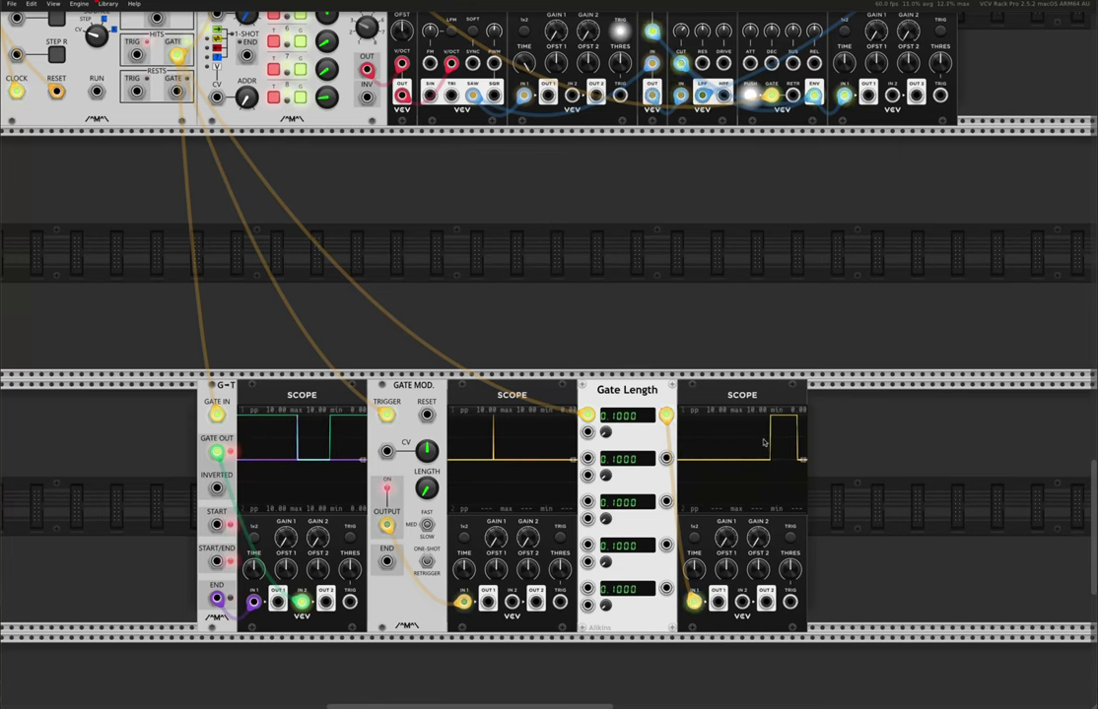
# Add an ADSR EG from an 'adsr' library search and route the sequencer's gate into it
pyautogui.rightClick(503, 247)
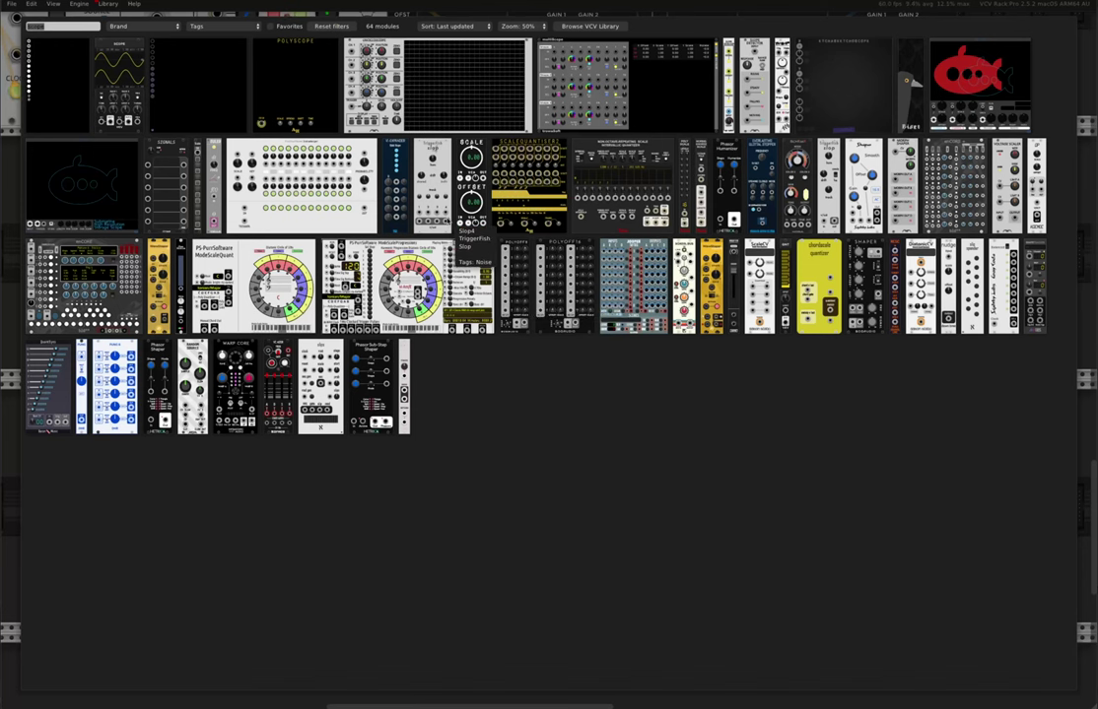
pyautogui.write('adsr')
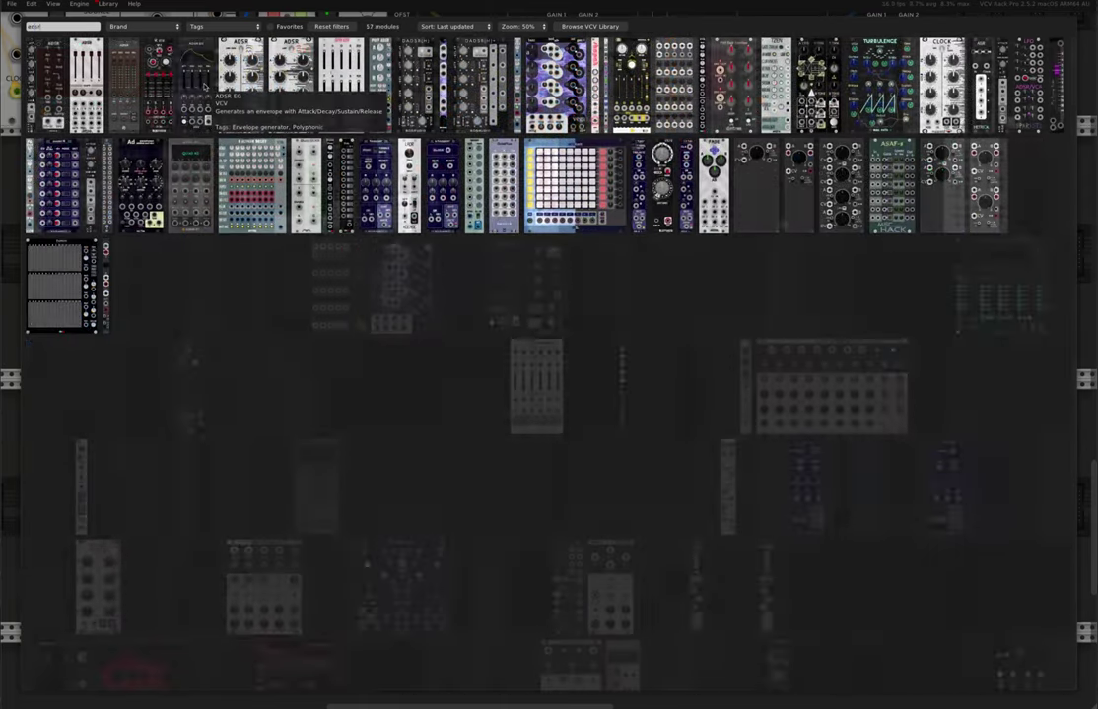
pyautogui.click(204, 86)
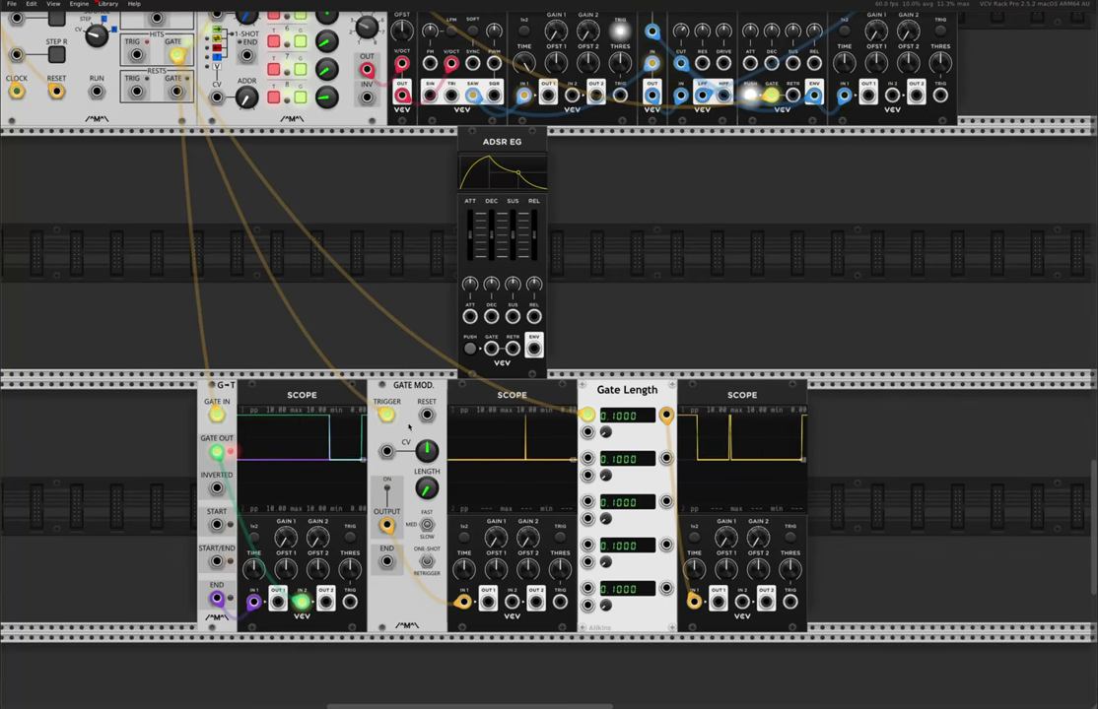
pyautogui.moveTo(387, 414)
pyautogui.mouseDown()
pyautogui.moveTo(512, 368)
pyautogui.moveTo(490, 347)
pyautogui.moveTo(386, 413)
pyautogui.mouseUp()
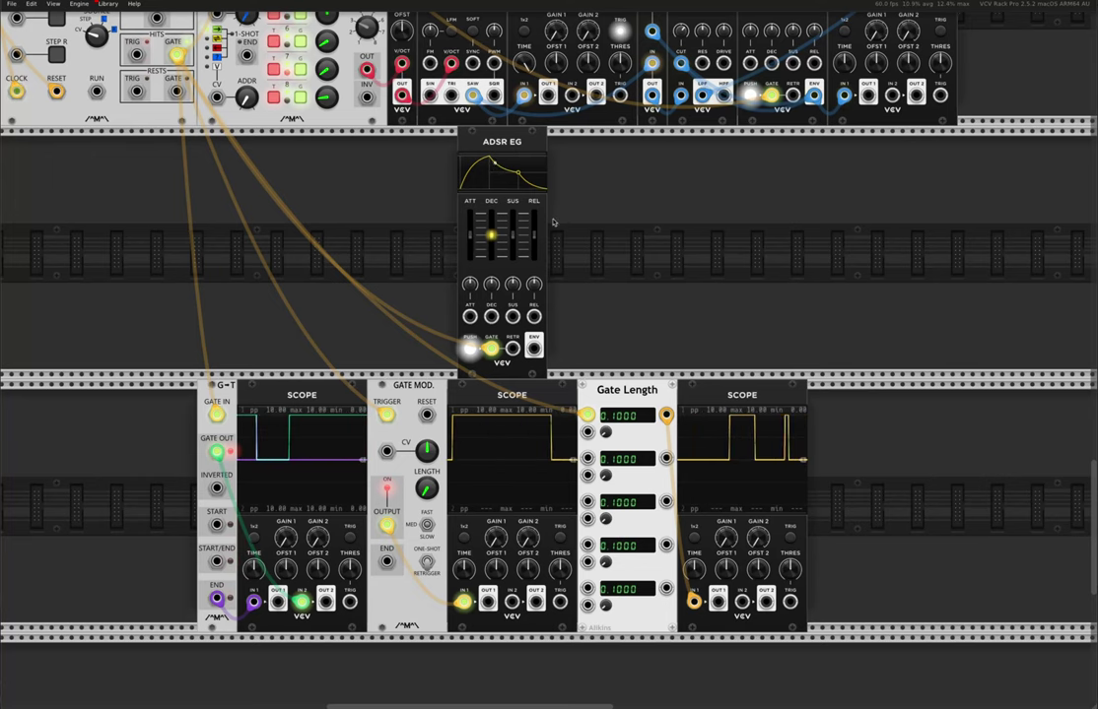
pyautogui.moveTo(515, 243)
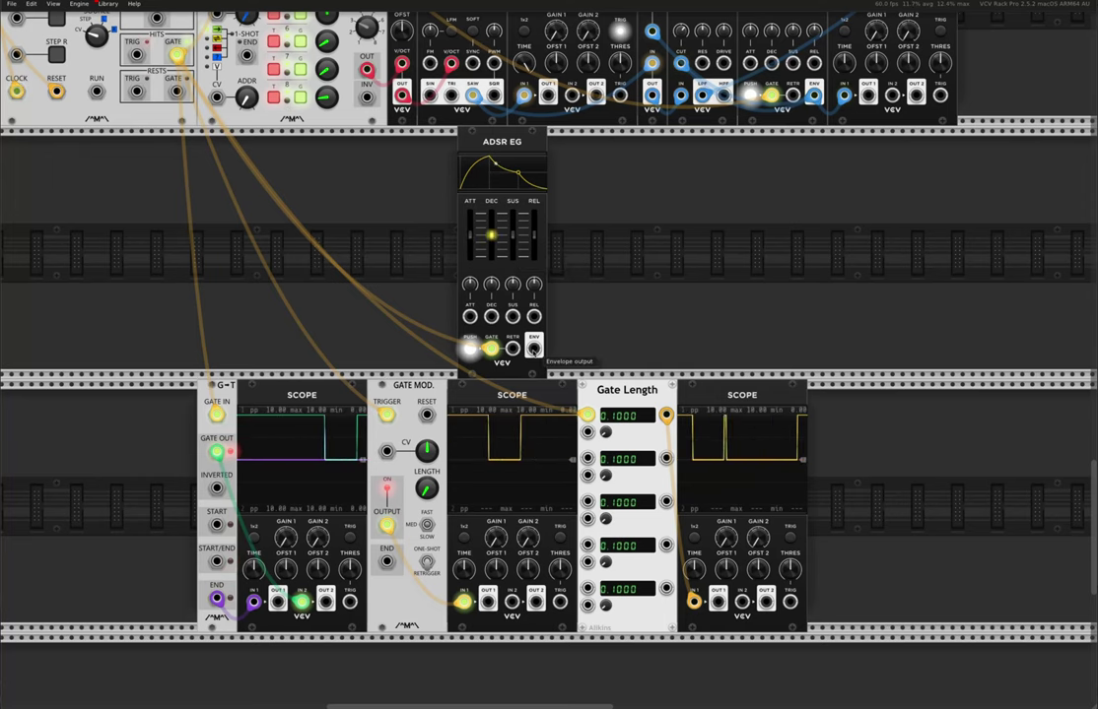
# Patch the ADSR EG ENV output into the middle Scope's IN 2 and slide the module right
pyautogui.moveTo(533, 347)
pyautogui.mouseDown()
pyautogui.moveTo(588, 508)
pyautogui.moveTo(527, 527)
pyautogui.moveTo(512, 601)
pyautogui.mouseUp()
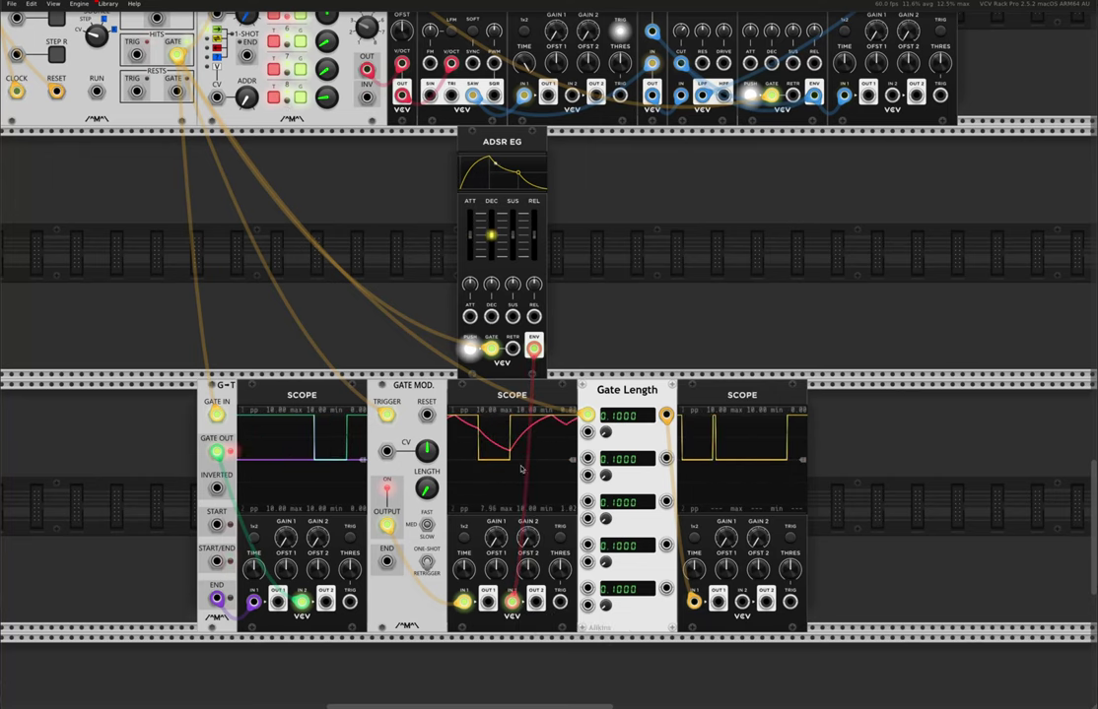
pyautogui.moveTo(484, 143); pyautogui.dragTo(605, 143)
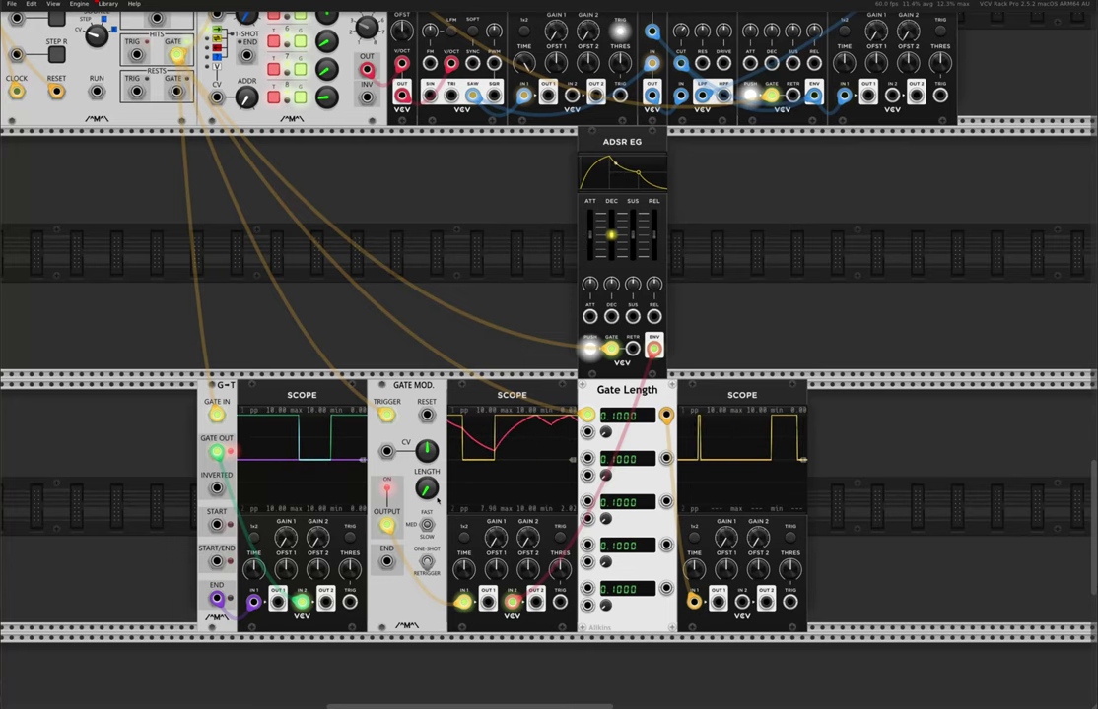
pyautogui.scroll(3, 437, 502)
pyautogui.scroll(15, 549, 355)
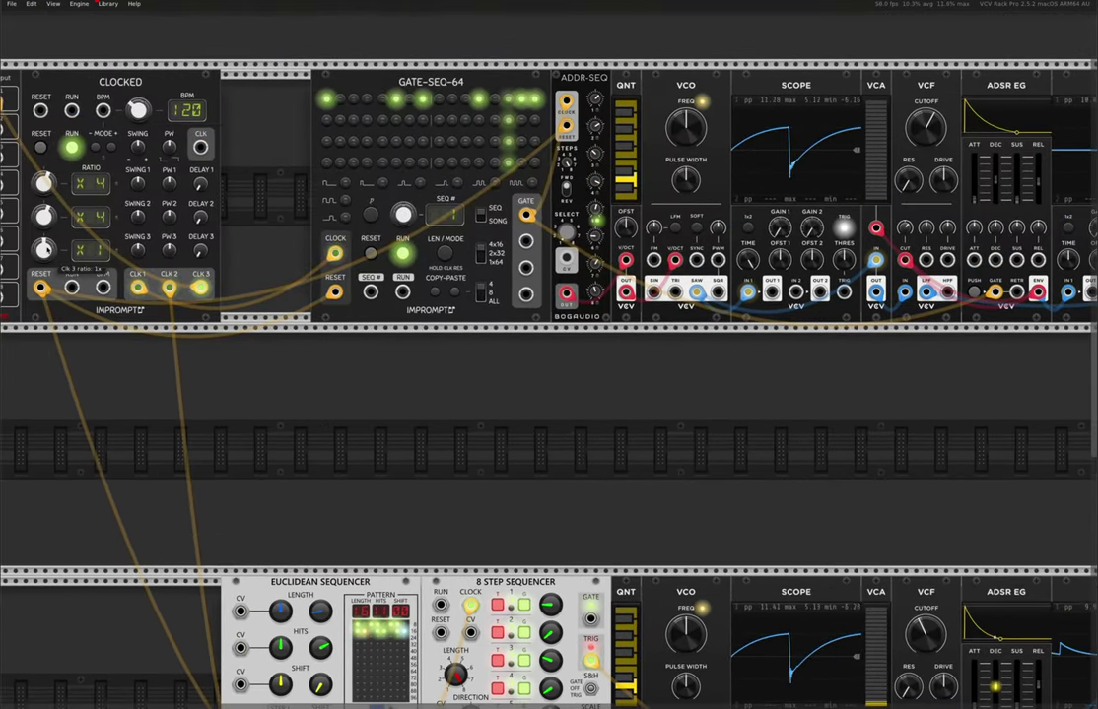
pyautogui.moveTo(43, 215)
pyautogui.mouseDown()
pyautogui.moveTo(43, 236)
pyautogui.moveTo(43, 214)
pyautogui.mouseUp()
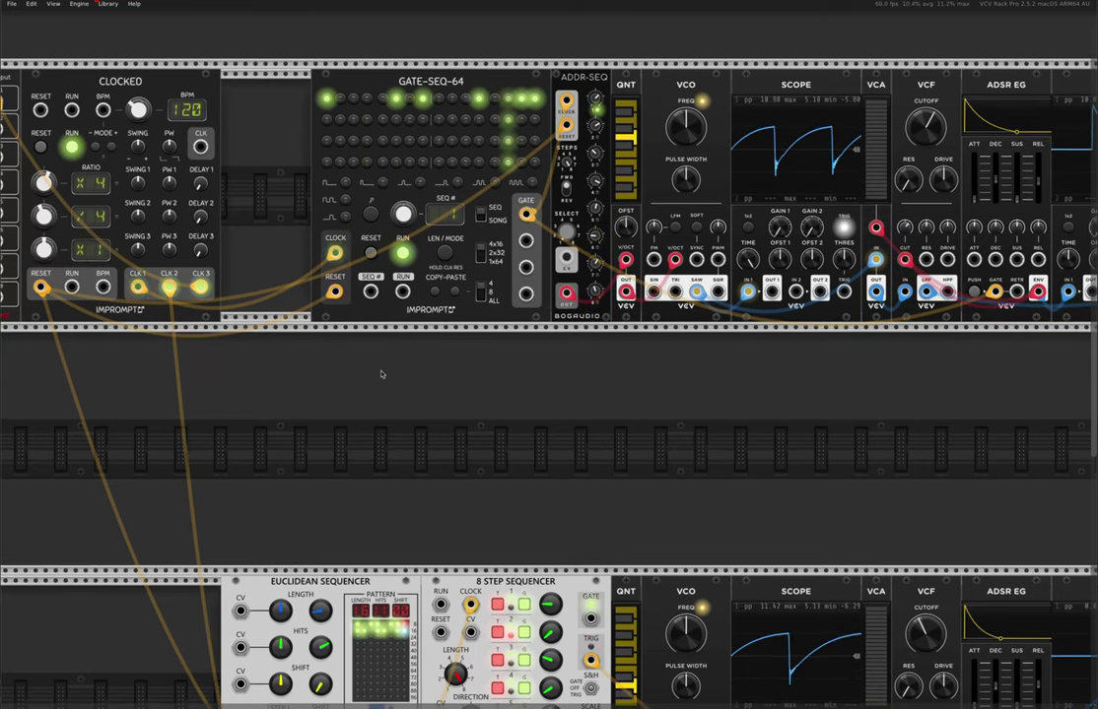
pyautogui.scroll(-18, 386, 377)
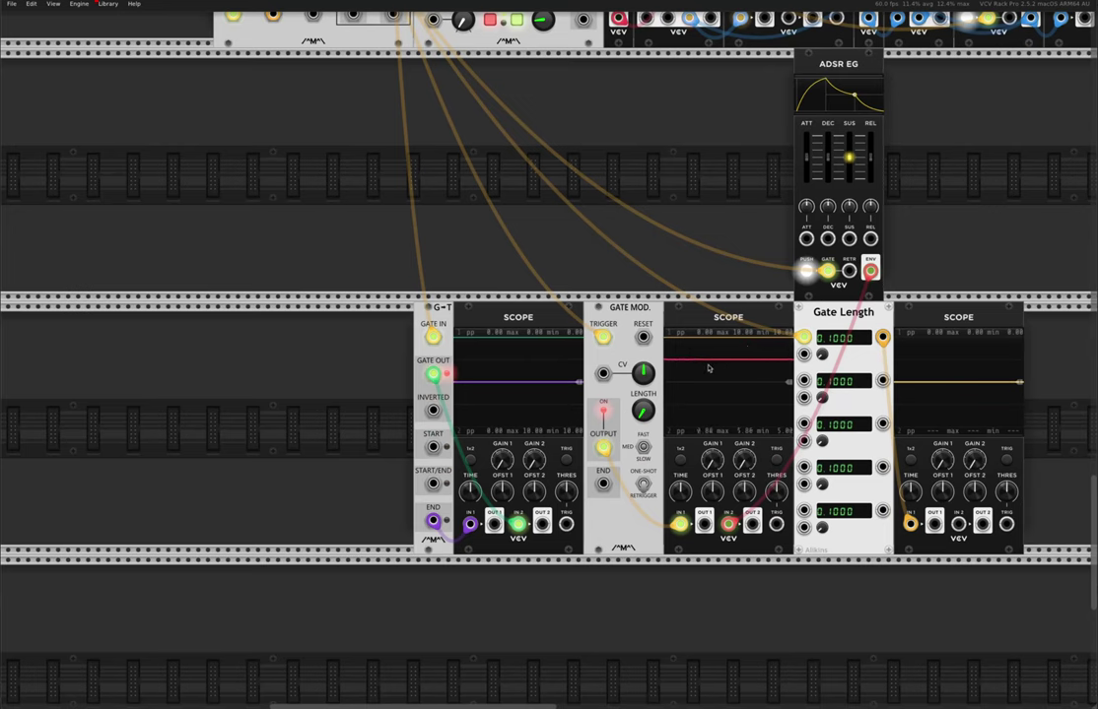
# Give the envelope a near-instant attack and a sustain of about 26.6%
pyautogui.moveTo(850, 157); pyautogui.dragTo(849, 136)
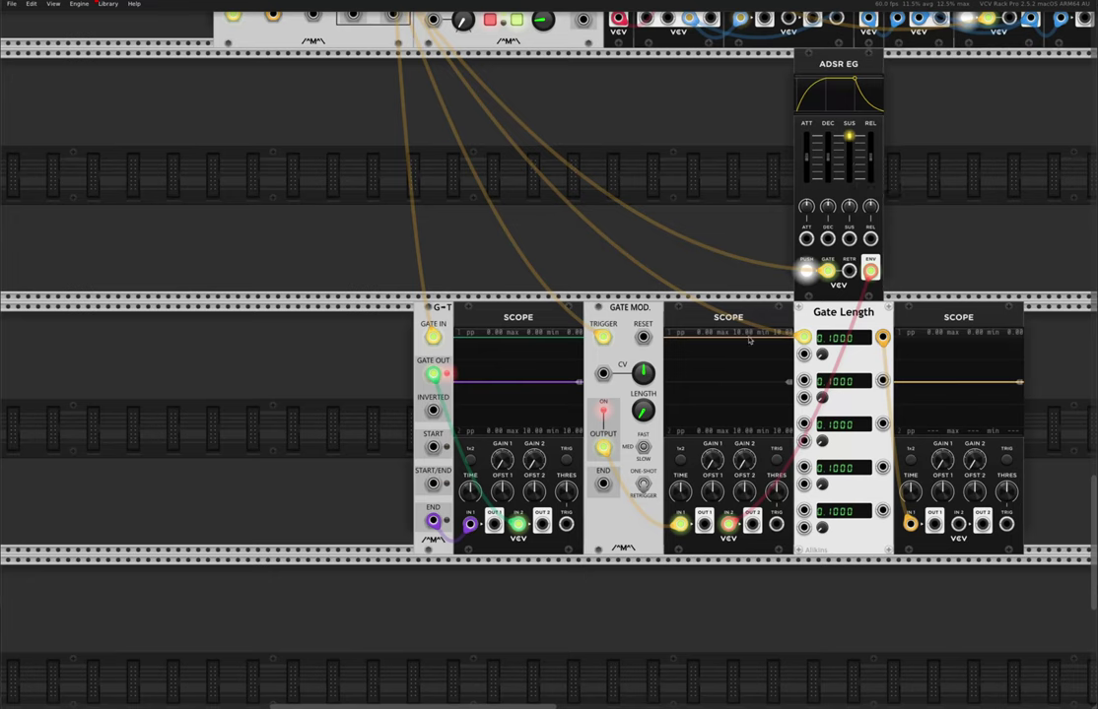
pyautogui.moveTo(808, 157); pyautogui.dragTo(808, 177)
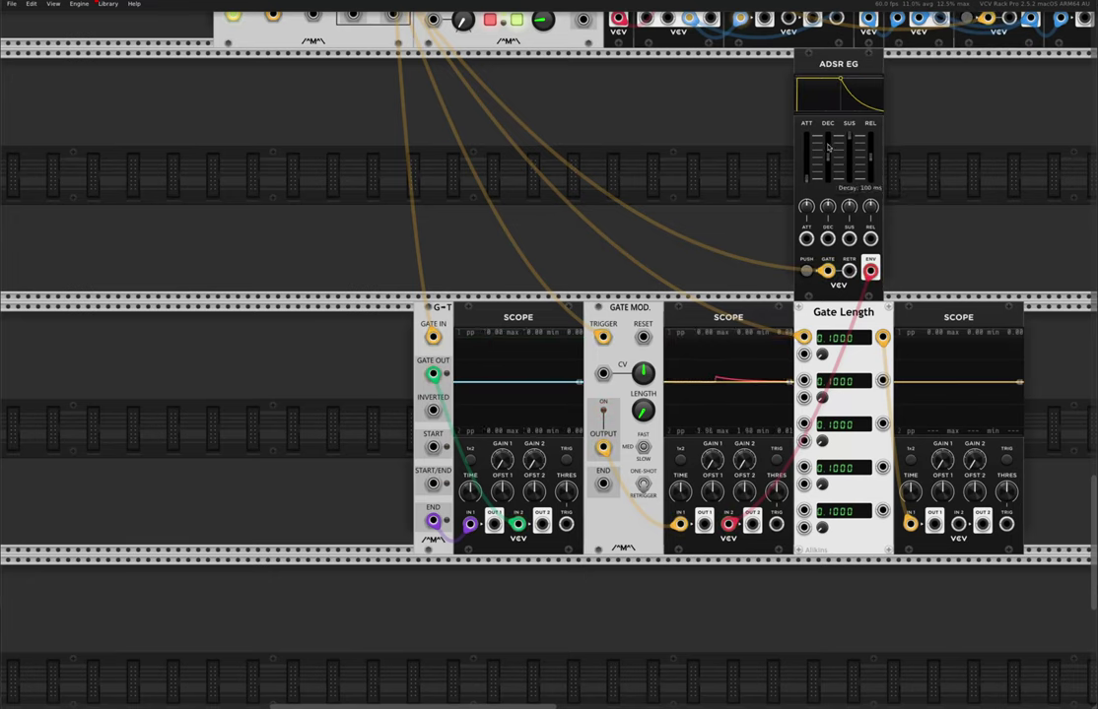
pyautogui.moveTo(850, 136); pyautogui.dragTo(851, 177)
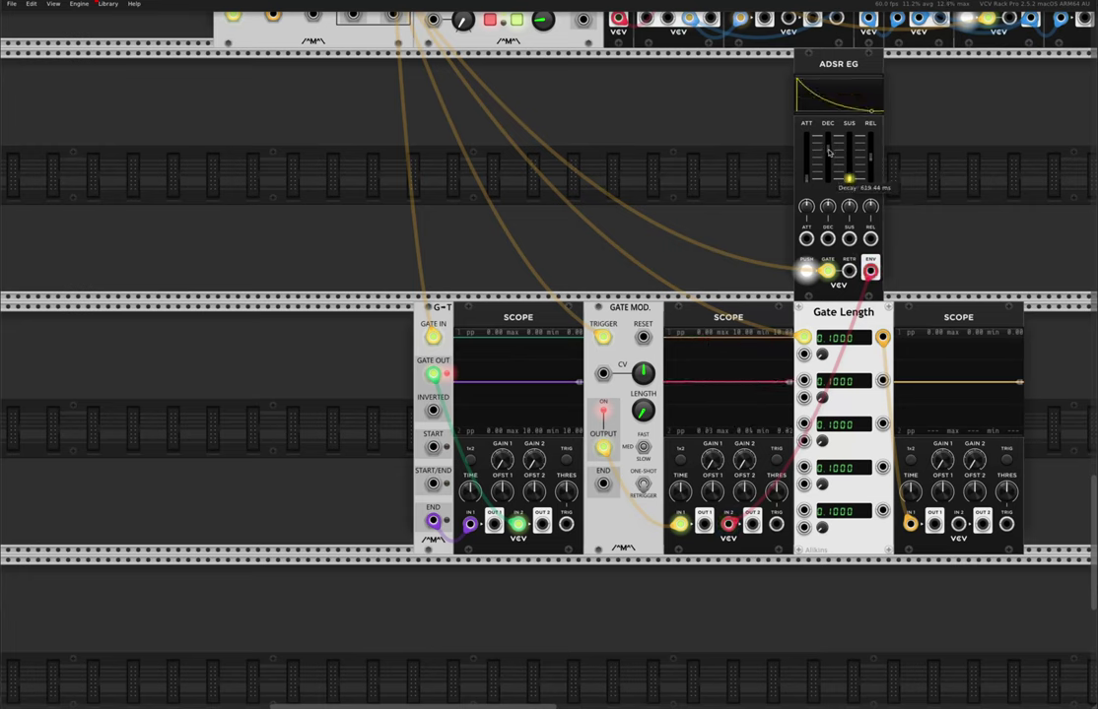
pyautogui.moveTo(848, 177); pyautogui.dragTo(848, 166)
pyautogui.scroll(3, 849, 169)
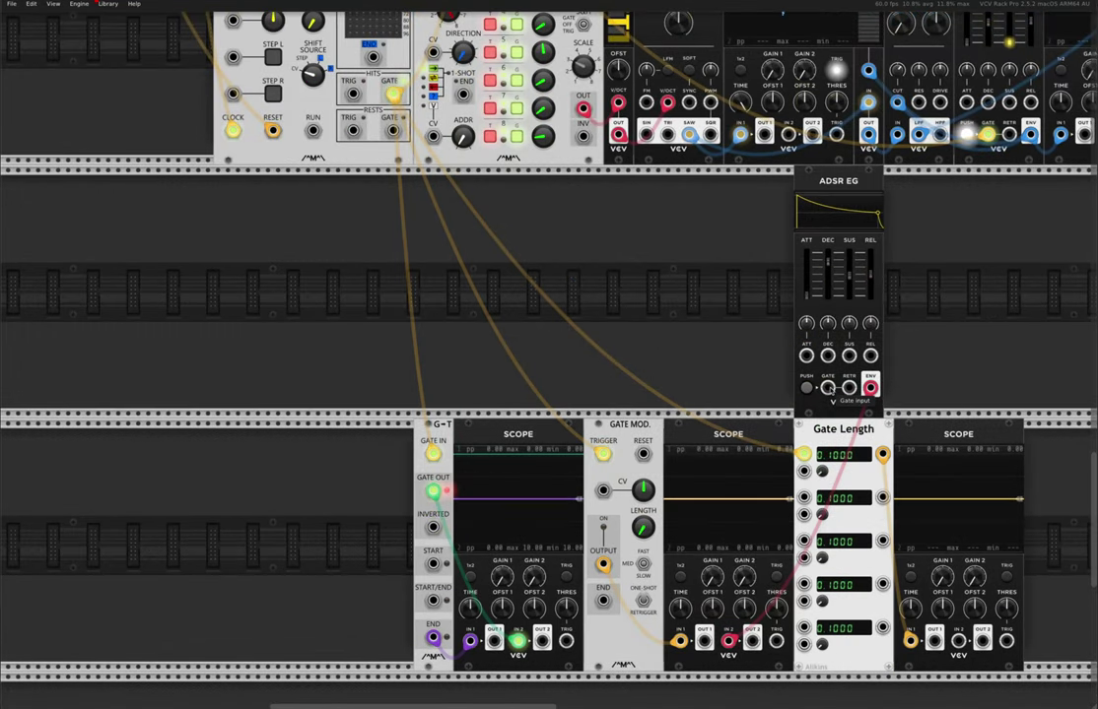
# Try the sequencer's RESTS TRIG on the ADSR EG gate, then raise its sustain to about 59%
pyautogui.moveTo(829, 389); pyautogui.dragTo(353, 95)
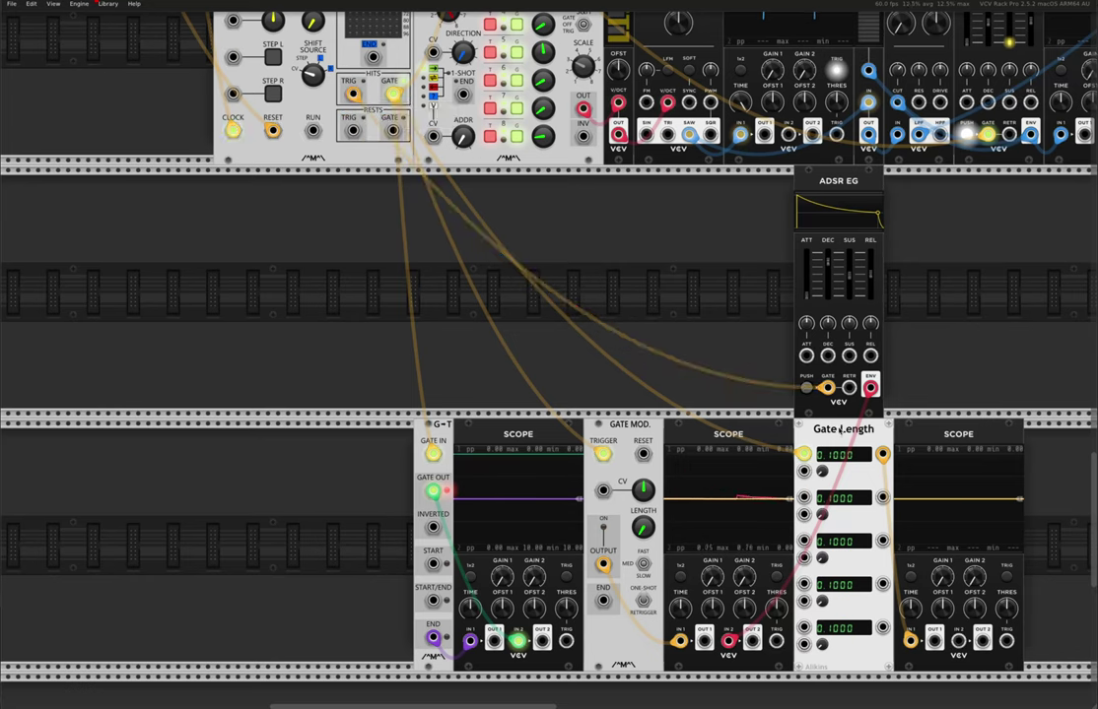
pyautogui.moveTo(827, 388)
pyautogui.mouseDown()
pyautogui.moveTo(600, 451)
pyautogui.moveTo(777, 384)
pyautogui.moveTo(828, 388)
pyautogui.moveTo(493, 450)
pyautogui.moveTo(603, 453)
pyautogui.mouseUp()
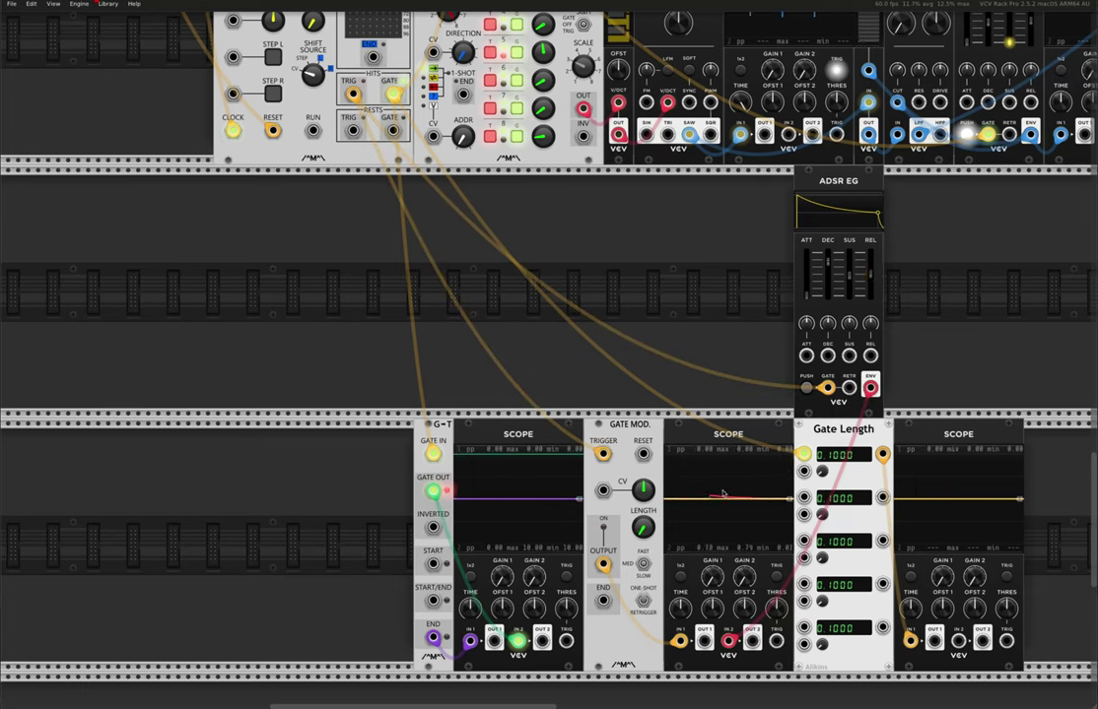
pyautogui.moveTo(858, 270)
pyautogui.mouseDown()
pyautogui.moveTo(858, 258)
pyautogui.moveTo(851, 279)
pyautogui.mouseUp()
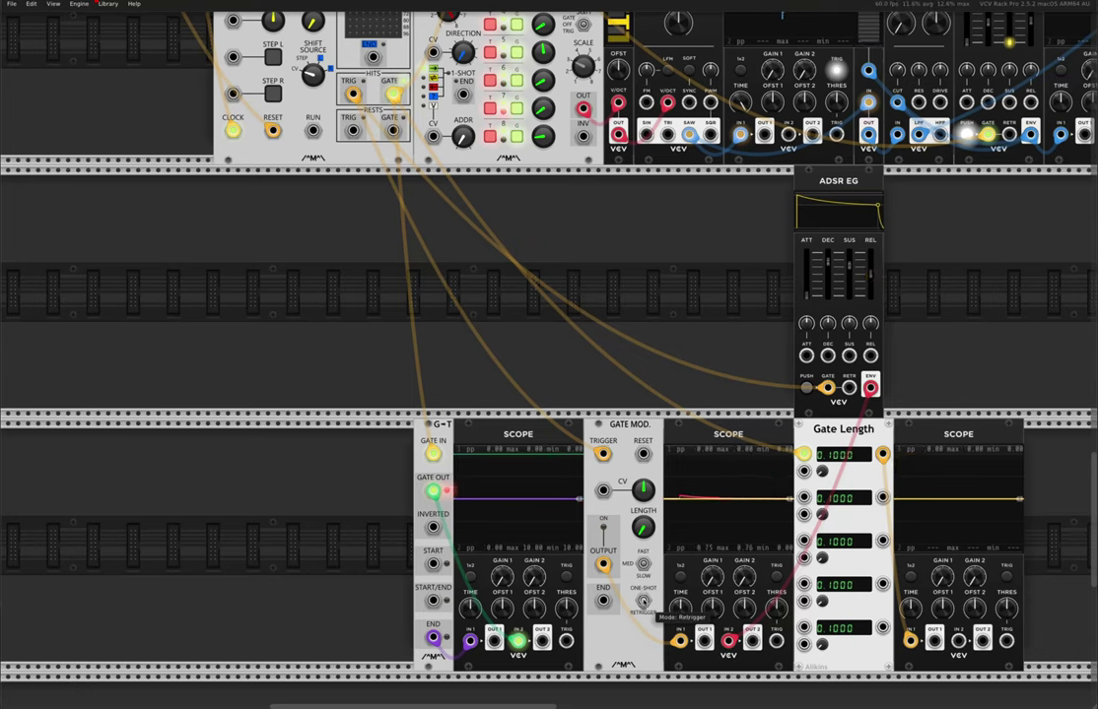
# Remove the envelope-gate cable and patch GATE MOD's output into the ADSR EG gate input
pyautogui.press('super+z')
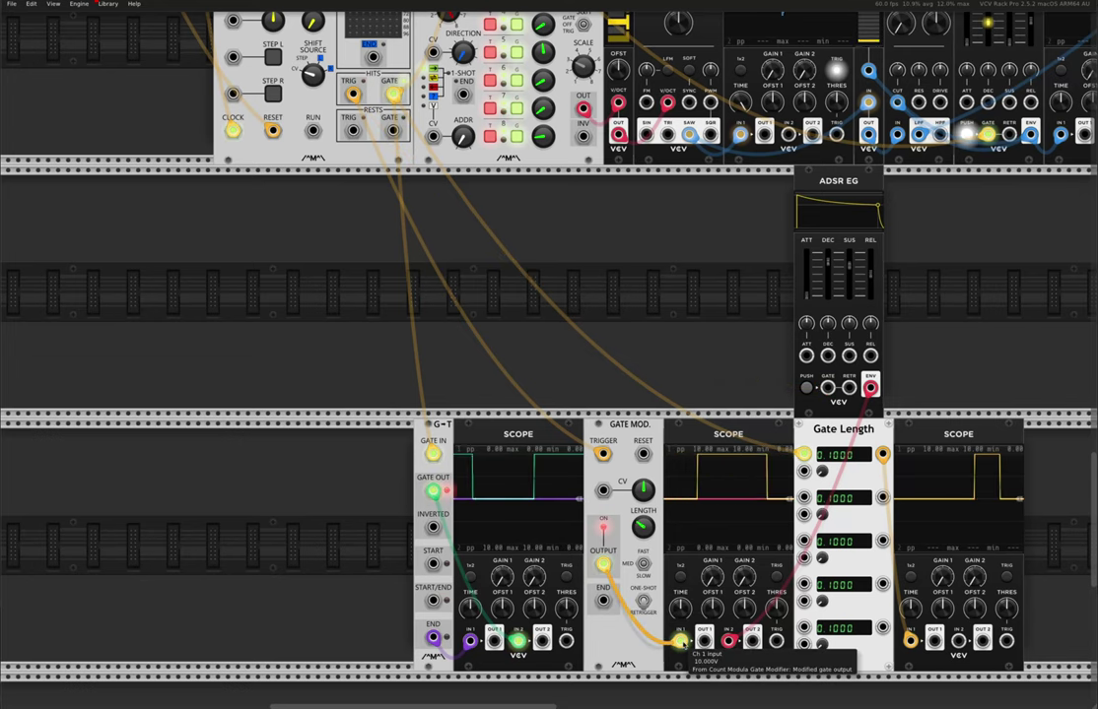
pyautogui.moveTo(602, 565); pyautogui.dragTo(827, 388)
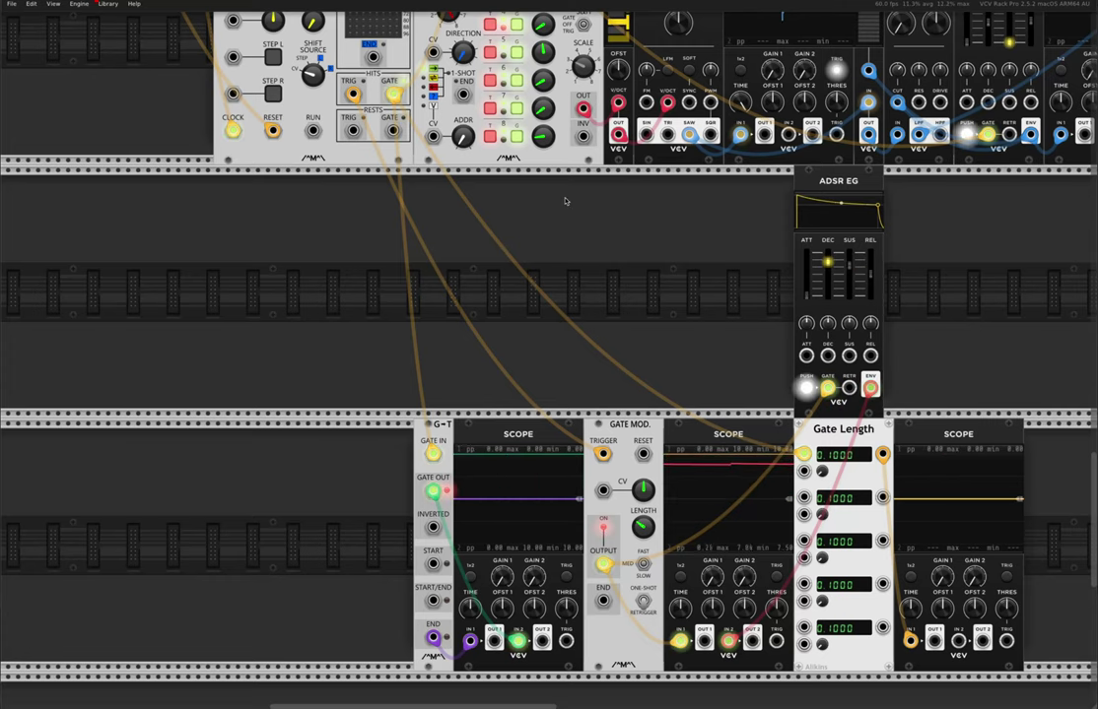
pyautogui.scroll(5, 568, 207)
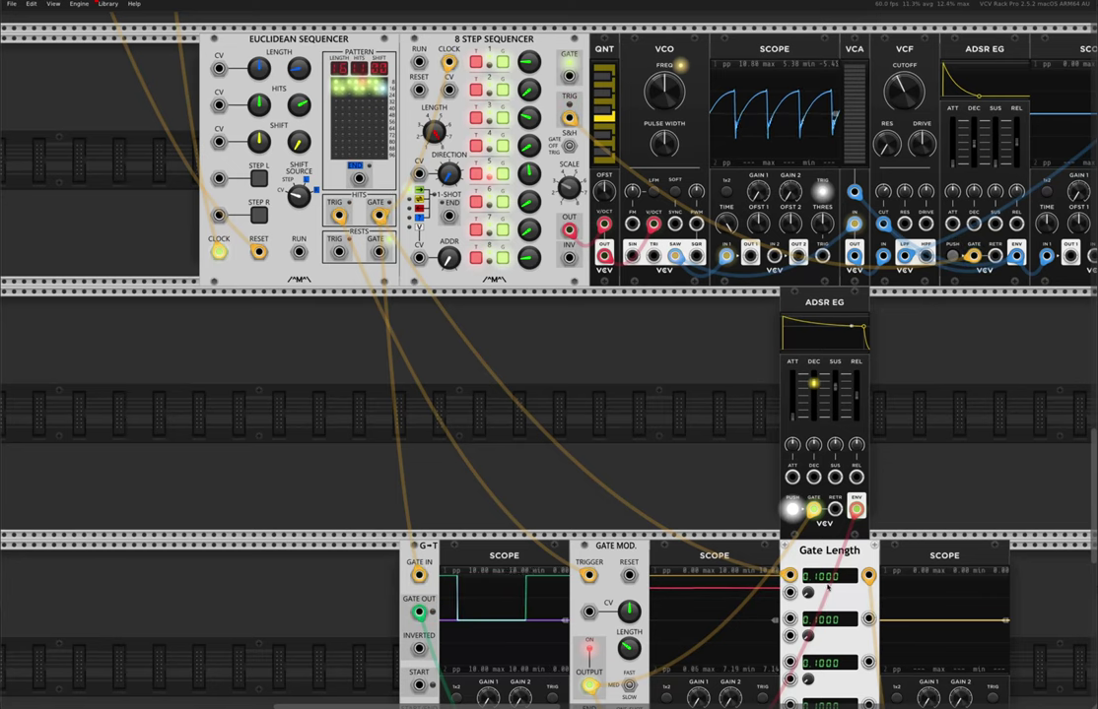
# Turn up the first Gate Length channel's knob, then zoom out to view the whole three-row rack
pyautogui.scroll(-5, 810, 603)
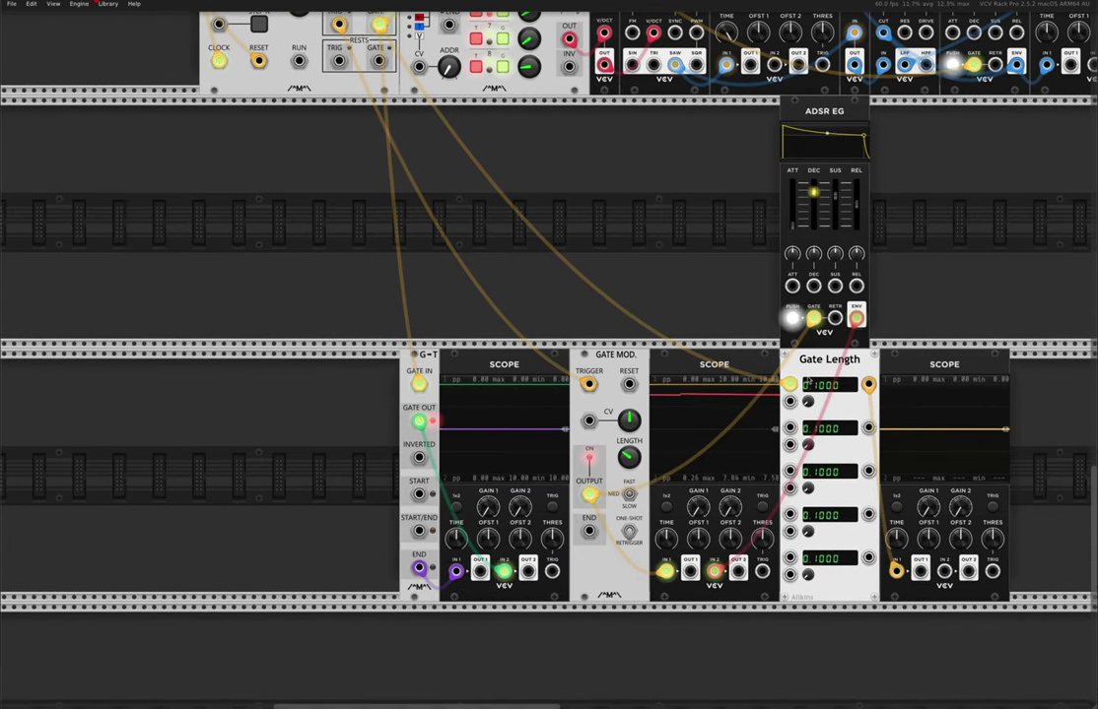
pyautogui.moveTo(807, 402)
pyautogui.moveTo(807, 402); pyautogui.dragTo(807, 318)
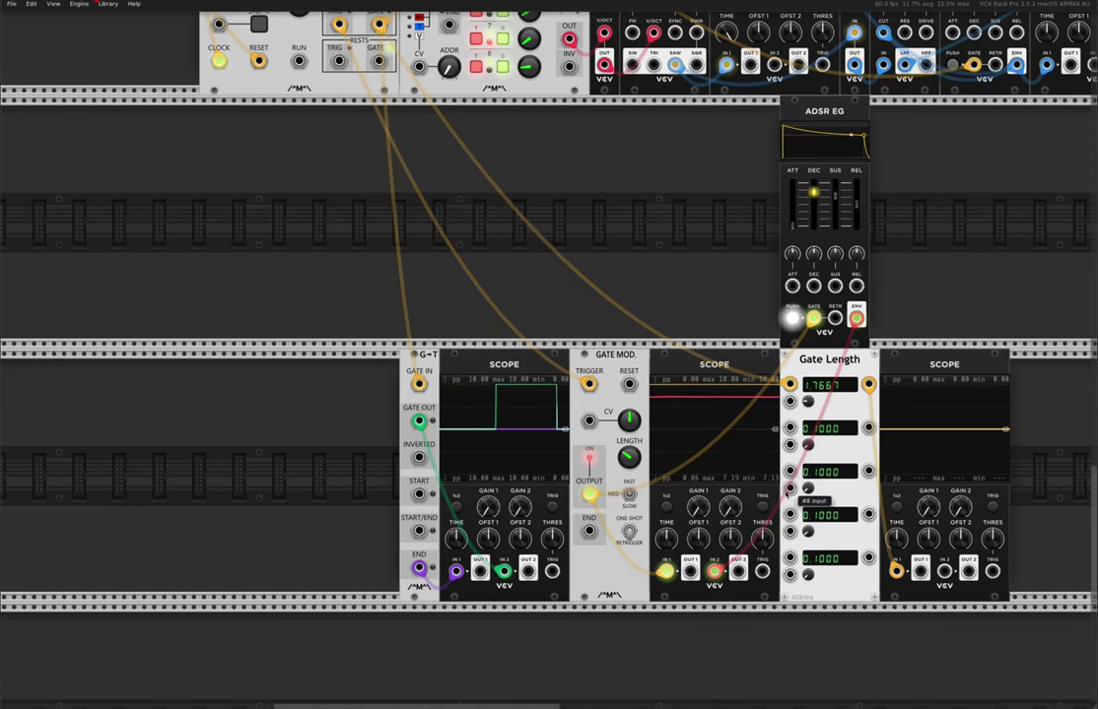
pyautogui.scroll(3, 798, 519)
pyautogui.hscroll(4, 798, 519)
pyautogui.scroll(-1, 767, 511)
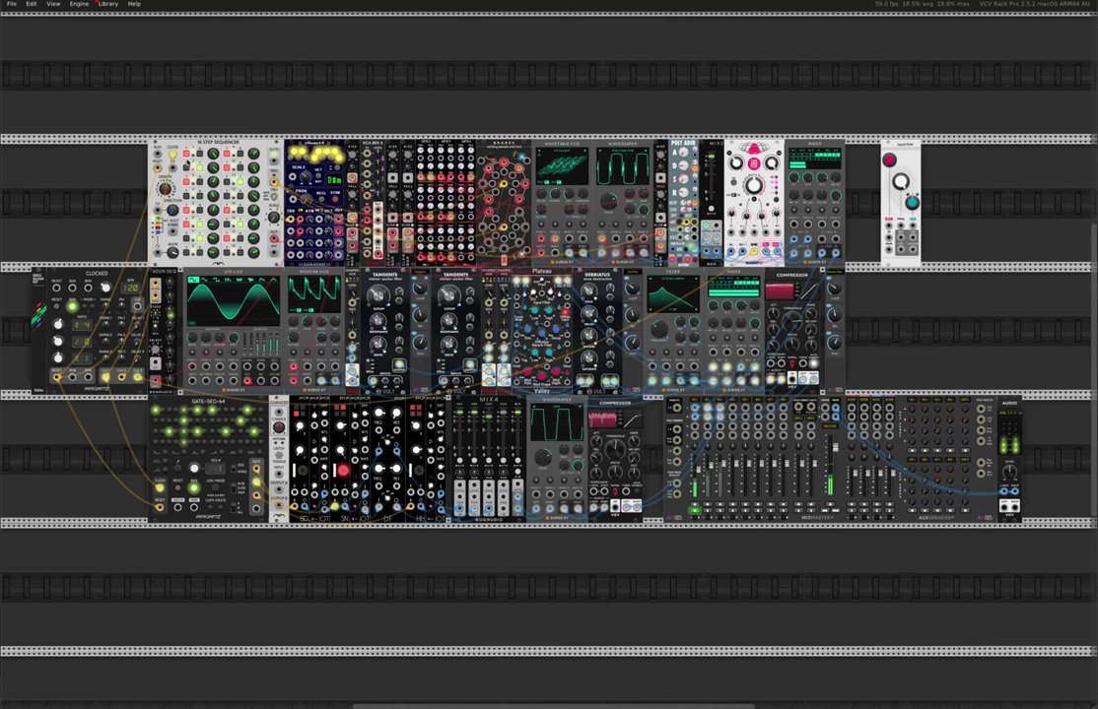
# Zoom in on the 16 Step Sequencer and connect its TRIG output to the POLY ADSR
pyautogui.scroll(5, 204, 172)
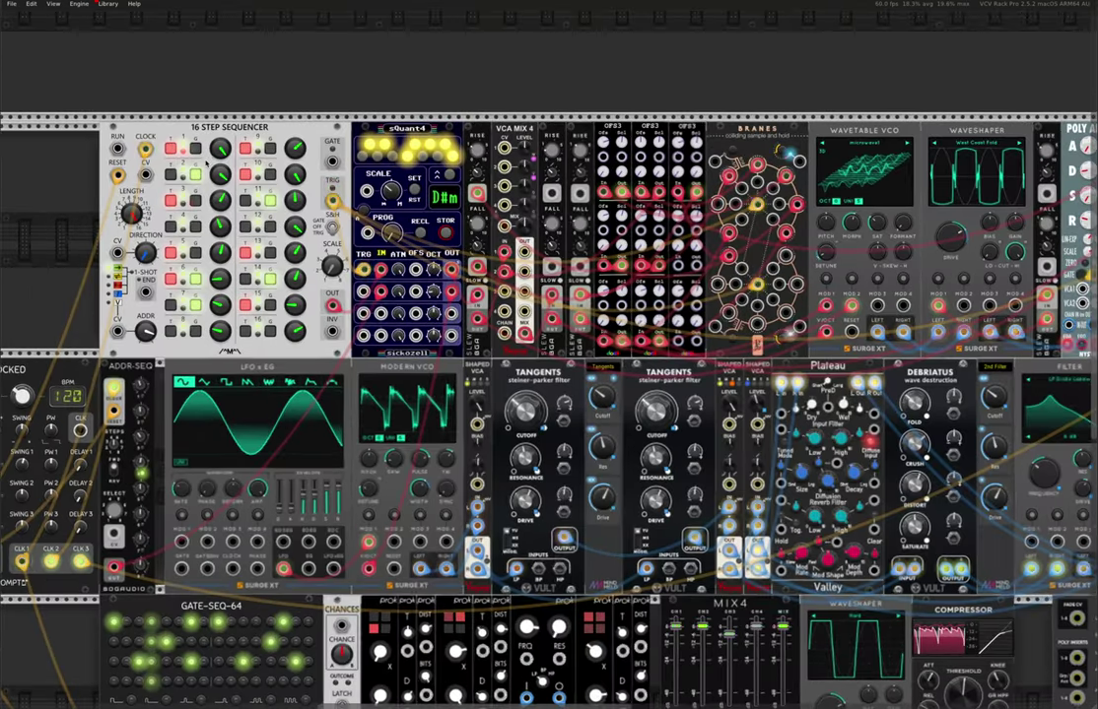
pyautogui.hscroll(-5, 226, 158)
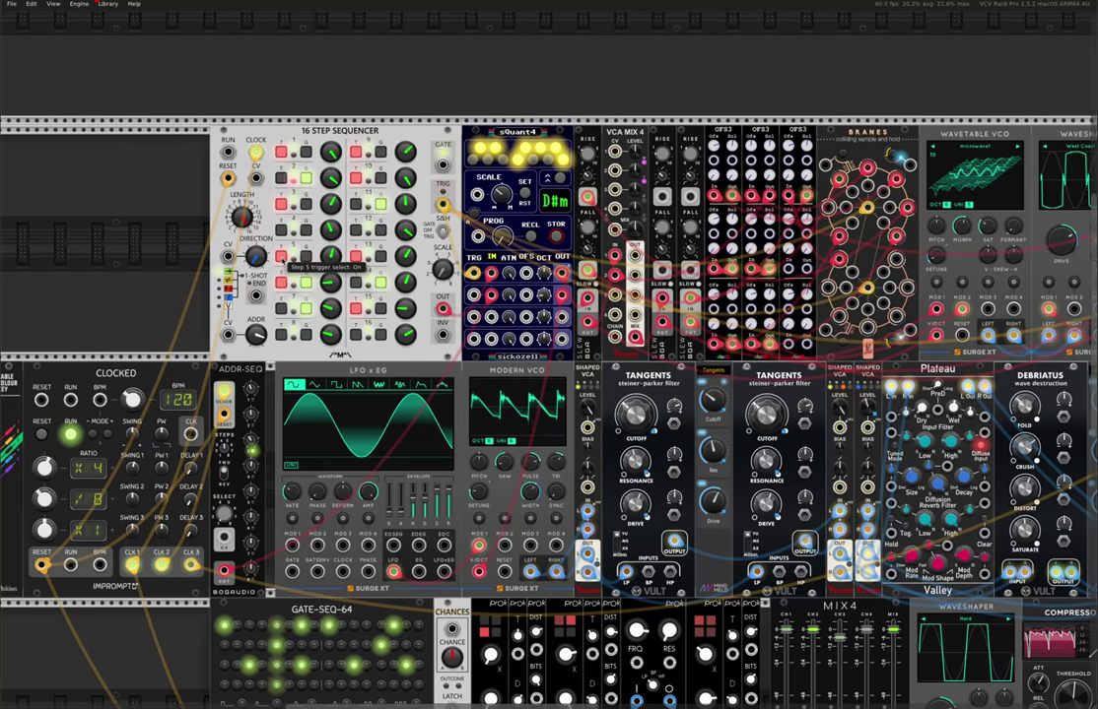
pyautogui.moveTo(445, 205)
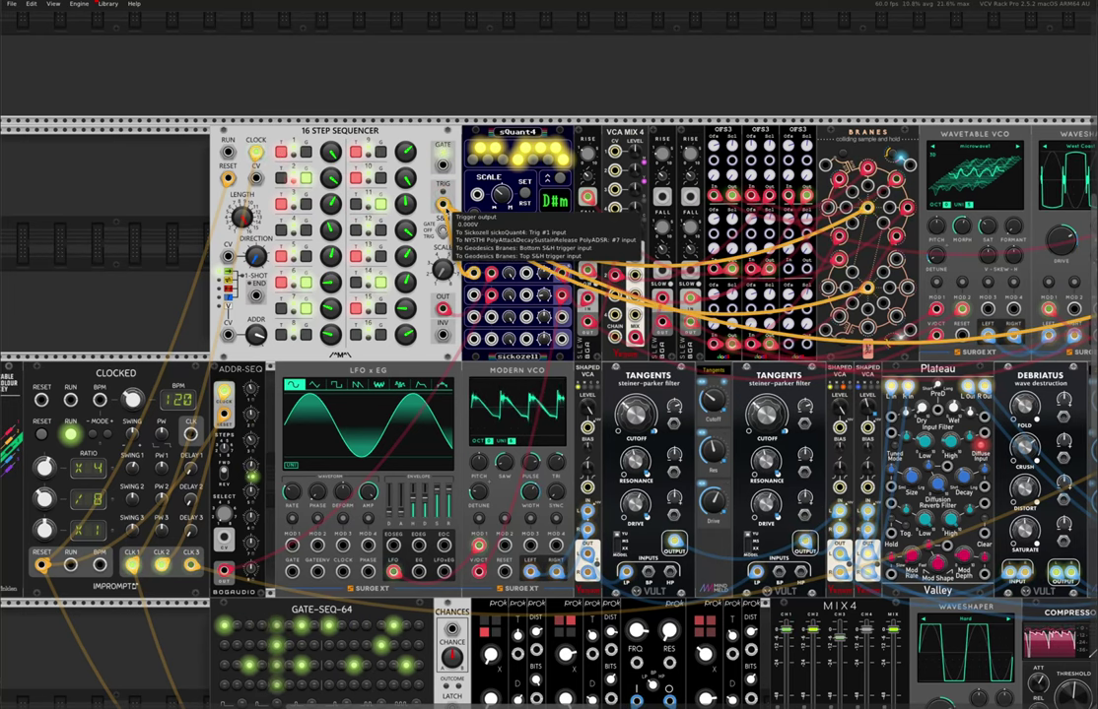
pyautogui.moveTo(589, 272)
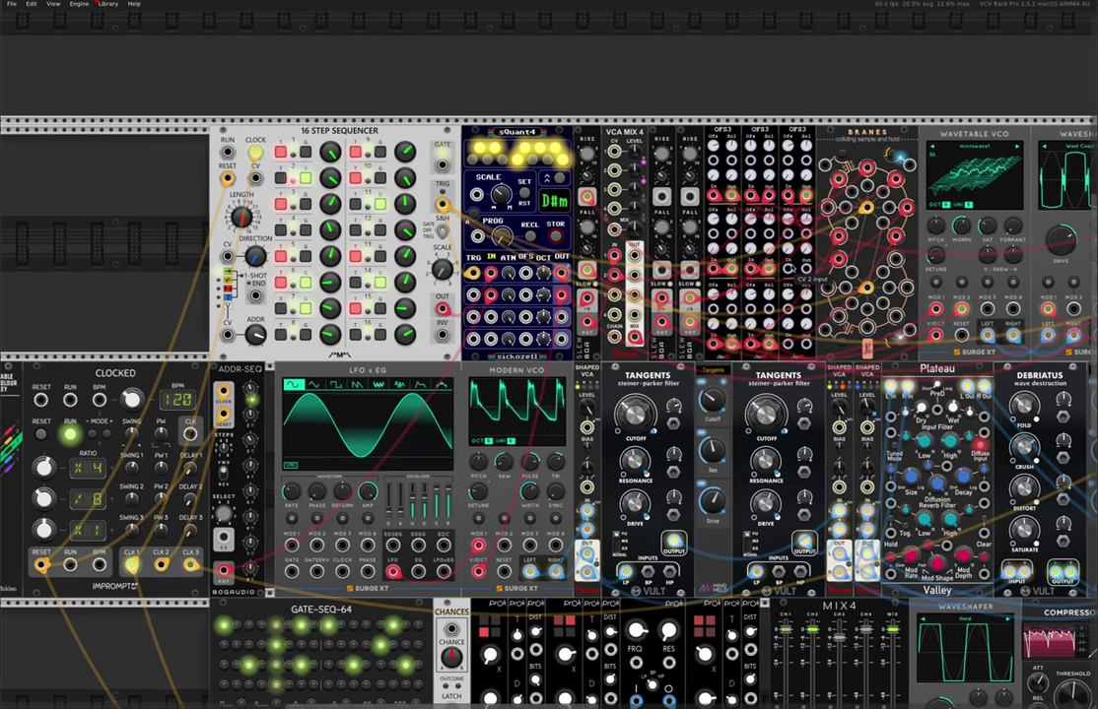
pyautogui.hscroll(10, 778, 268)
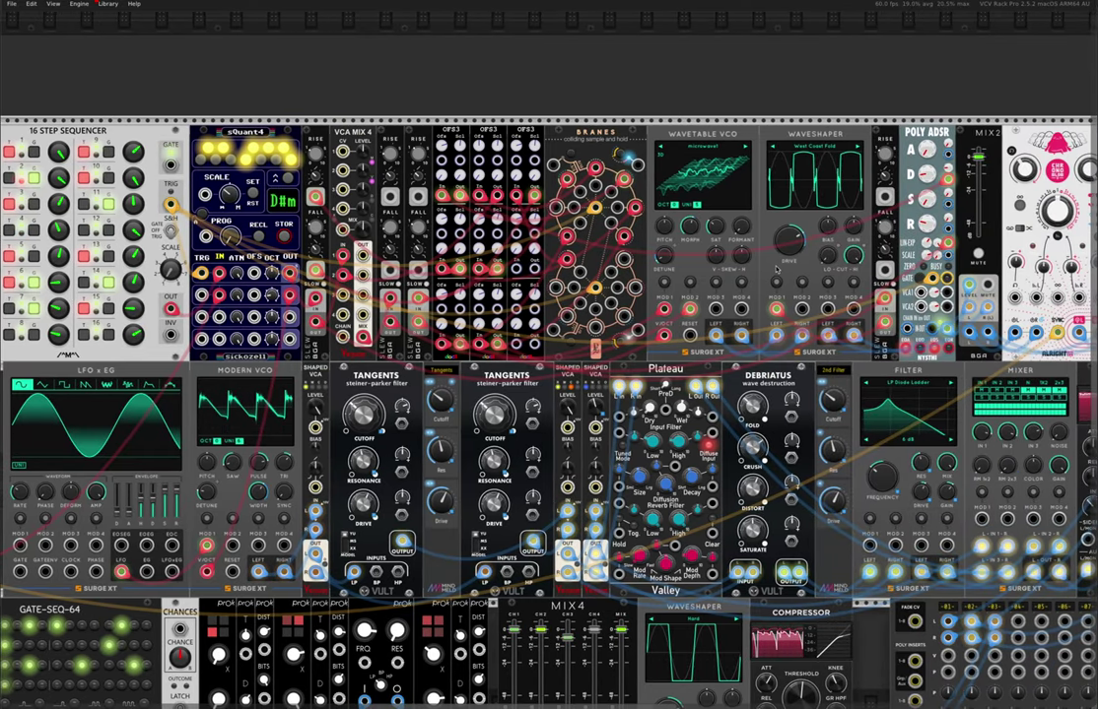
pyautogui.hscroll(3, 863, 241)
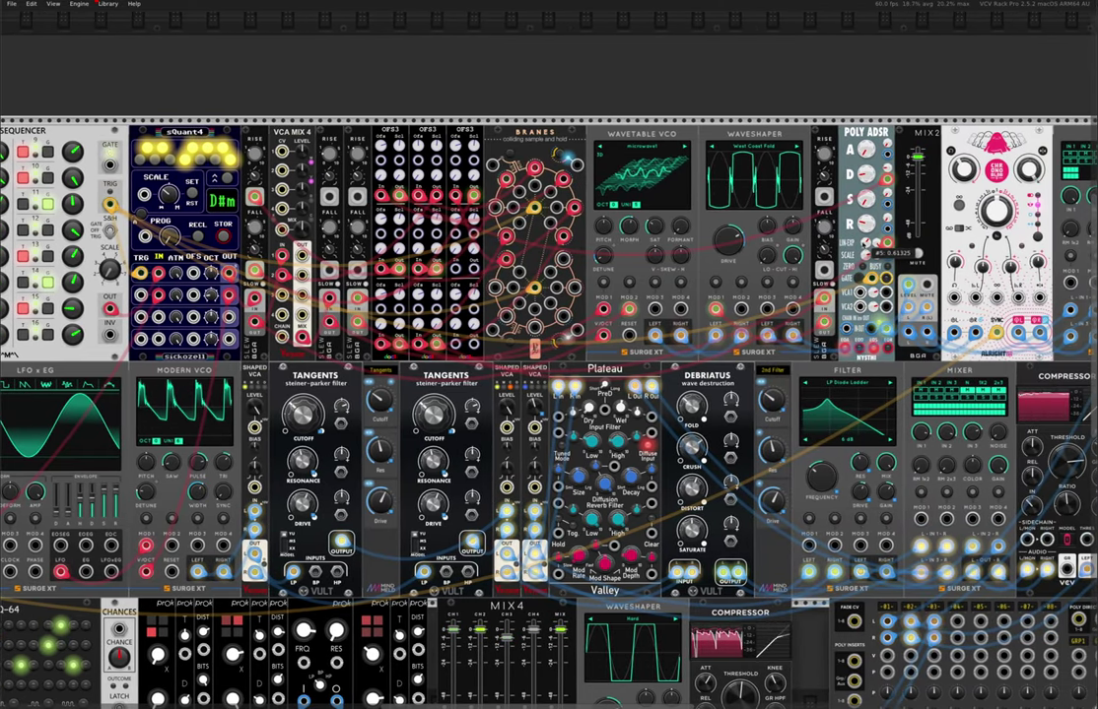
pyautogui.moveTo(109, 205); pyautogui.dragTo(872, 280)
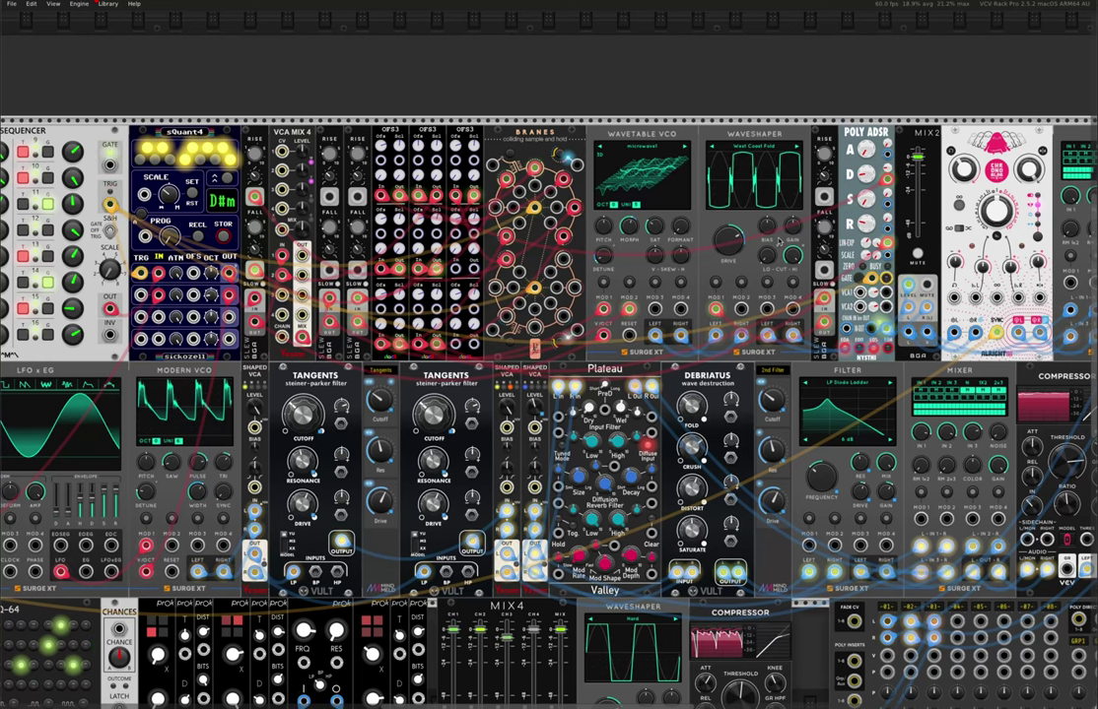
# Scroll the rack to show Clocked, ADDR-SEQ, GATE-SEQ-64 and the BD, SN, DF, HH drum voices
pyautogui.scroll(-10, 779, 239)
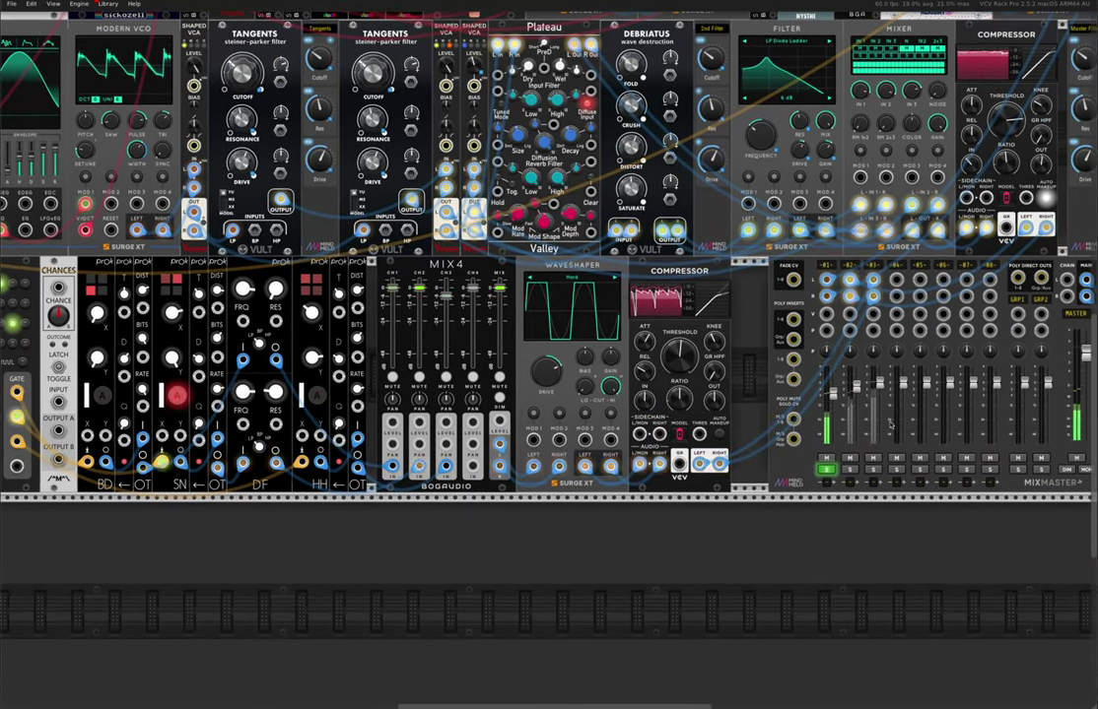
pyautogui.scroll(1, 894, 434)
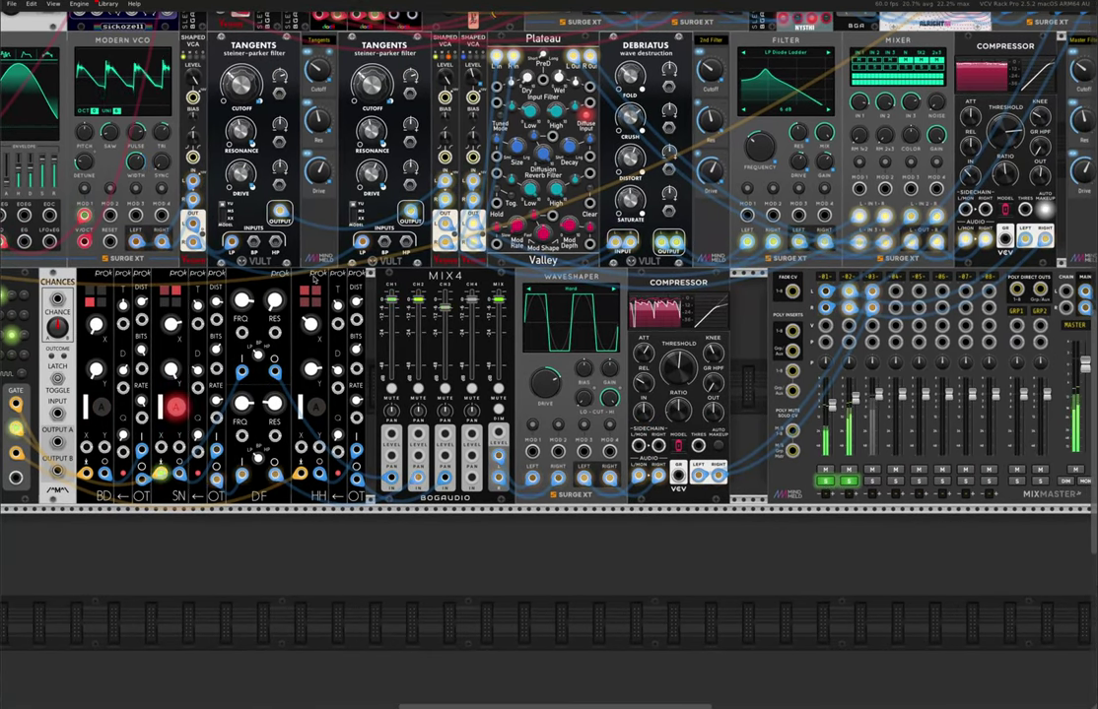
pyautogui.hscroll(-7, 316, 278)
pyautogui.scroll(2, 315, 279)
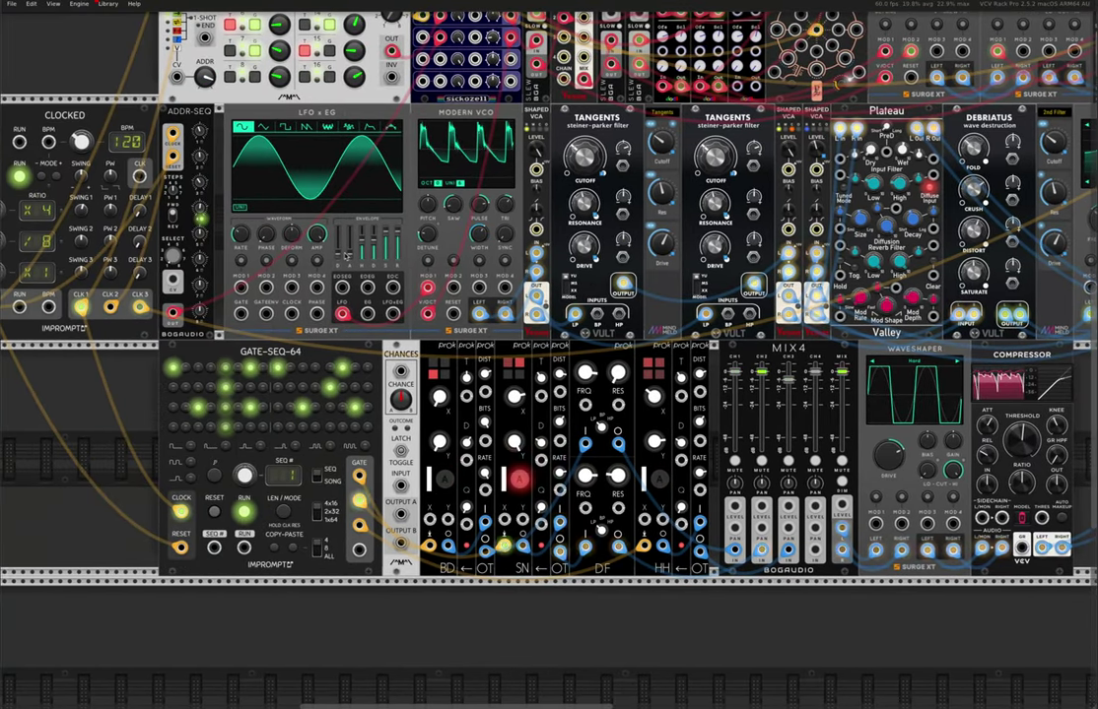
pyautogui.hscroll(1, 313, 258)
pyautogui.scroll(2, 313, 258)
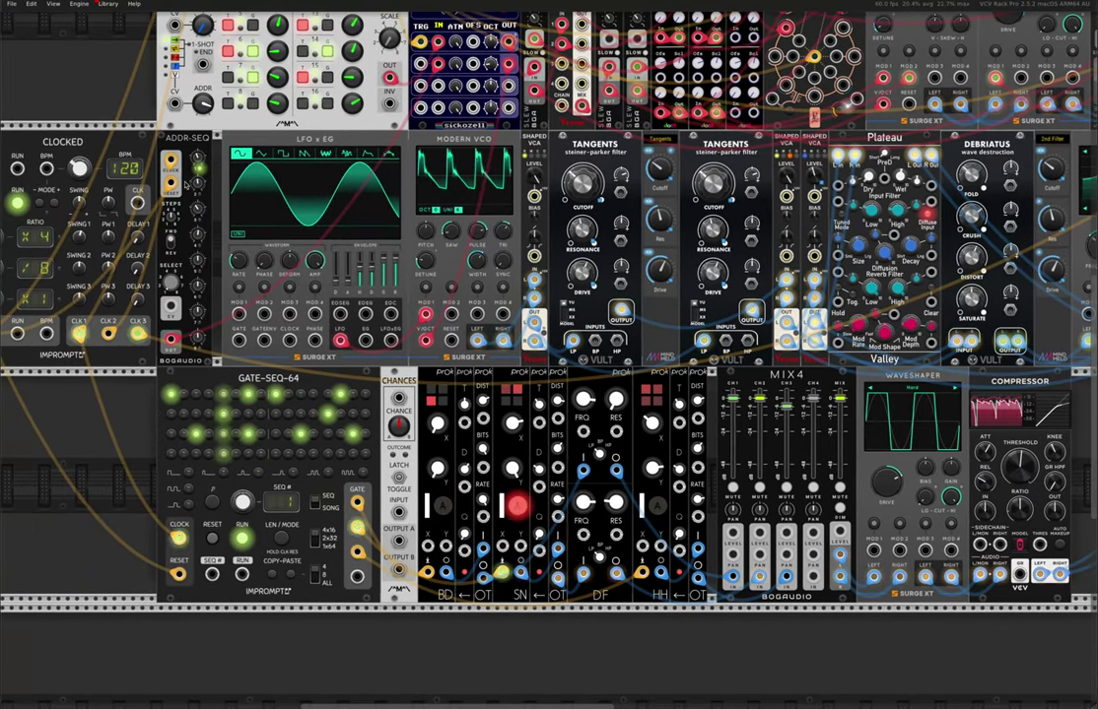
pyautogui.moveTo(176, 219)
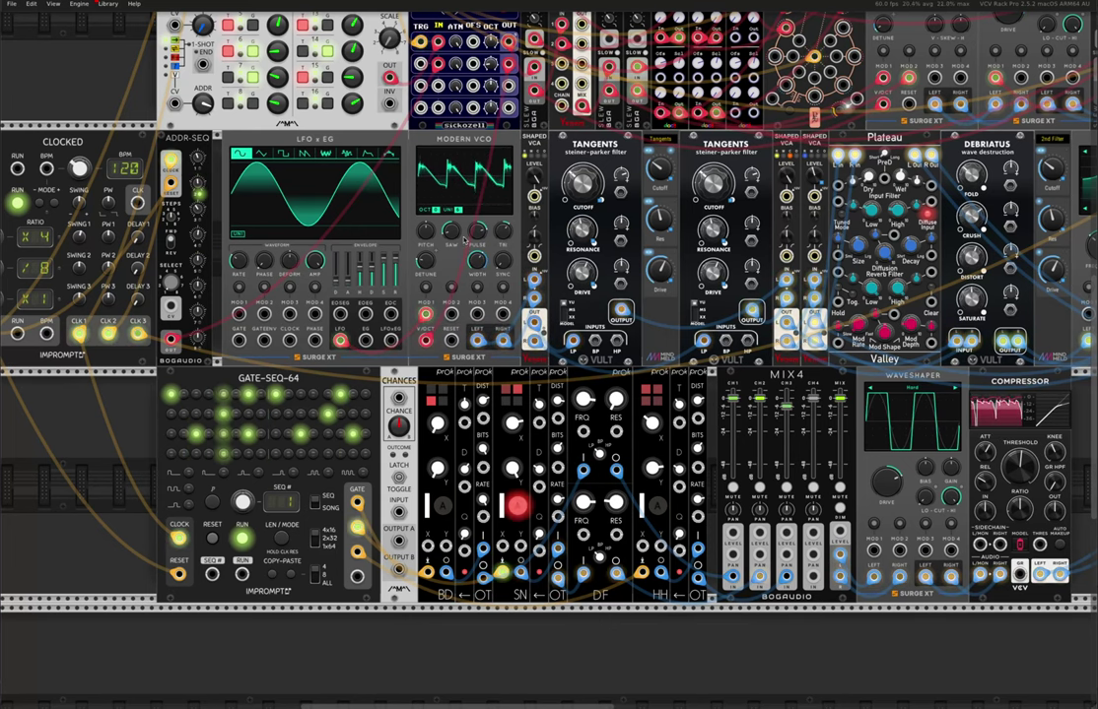
# Scroll across the rack to reveal MIX4, WAVESHAPER, COMPRESSOR, MixMaster and the Master Filter
pyautogui.hscroll(3, 465, 244)
pyautogui.hscroll(3, 944, 262)
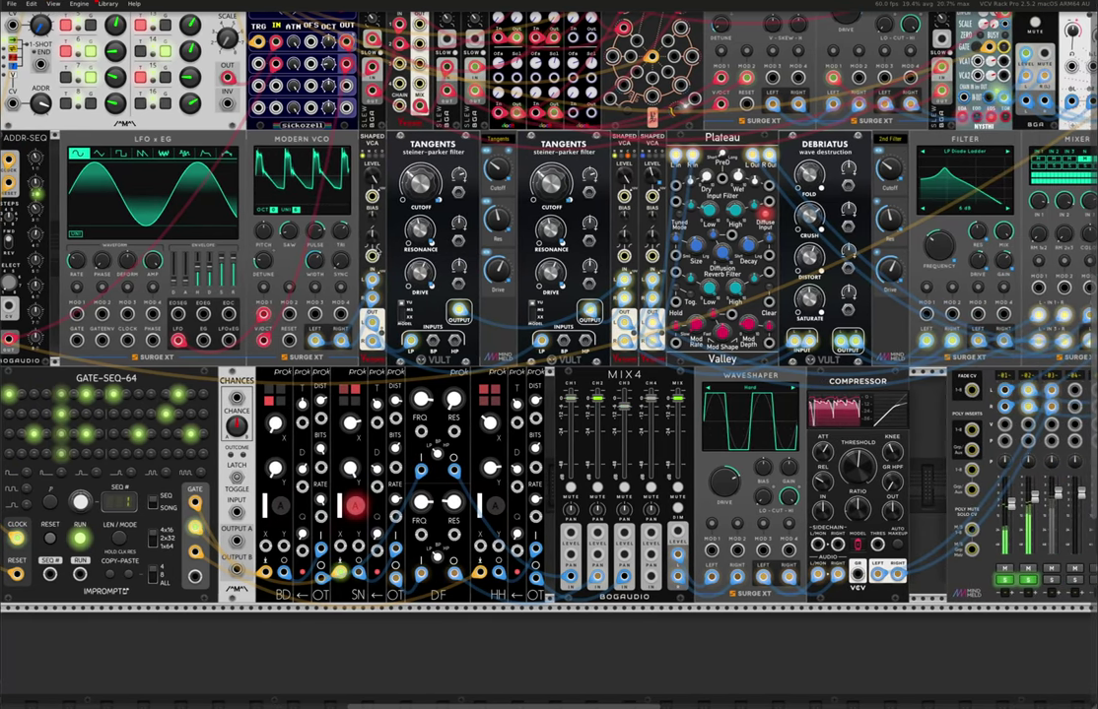
pyautogui.hscroll(3, 944, 262)
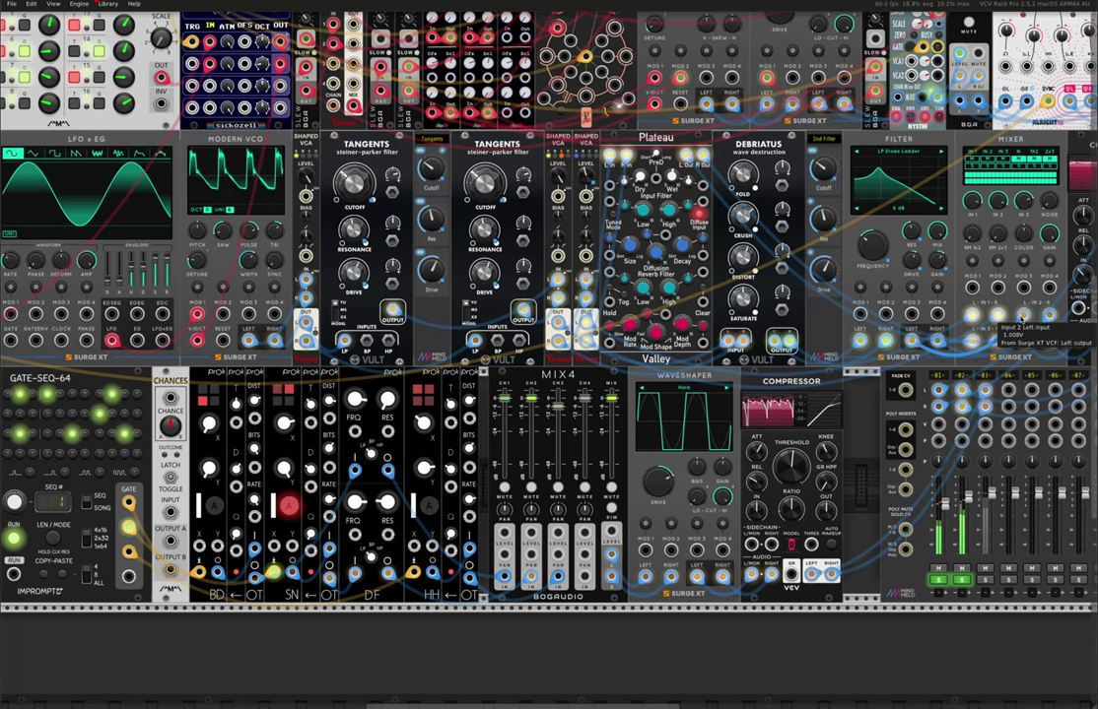
pyautogui.hscroll(2, 916, 266)
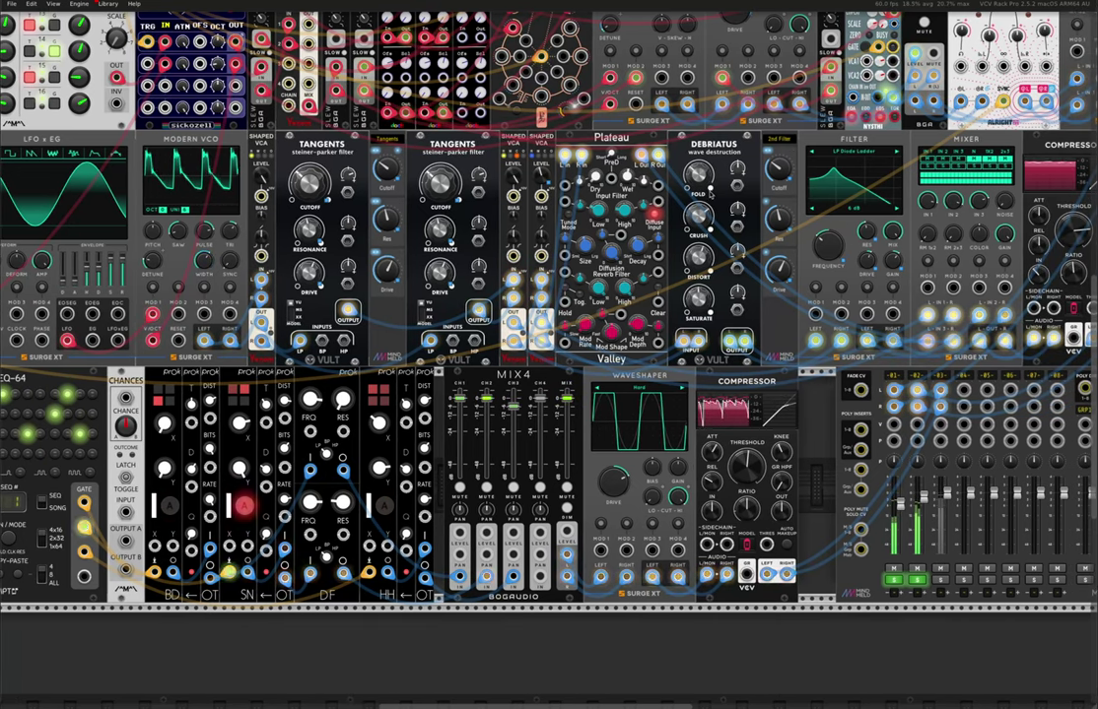
pyautogui.hscroll(6, 698, 187)
pyautogui.hscroll(1, 697, 187)
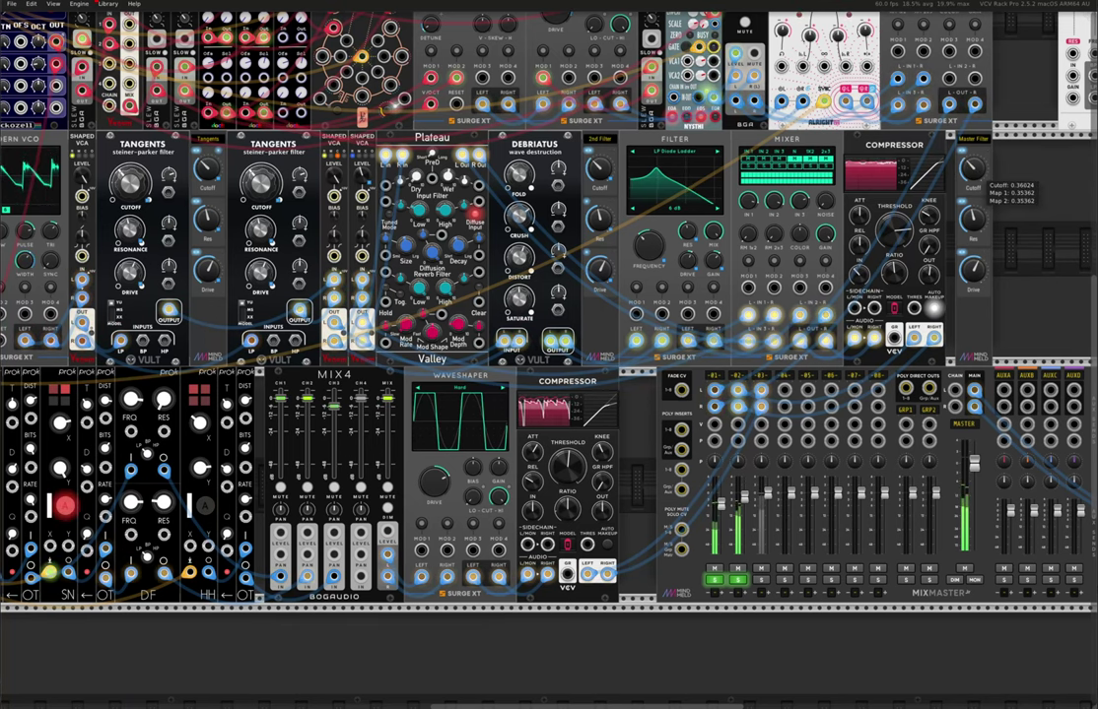
# Bring the Master Filter cutoff down to about 0.38, then scroll across the rack to check the other modules
pyautogui.moveTo(972, 169)
pyautogui.mouseDown()
pyautogui.moveTo(973, 146)
pyautogui.moveTo(973, 178)
pyautogui.mouseUp()
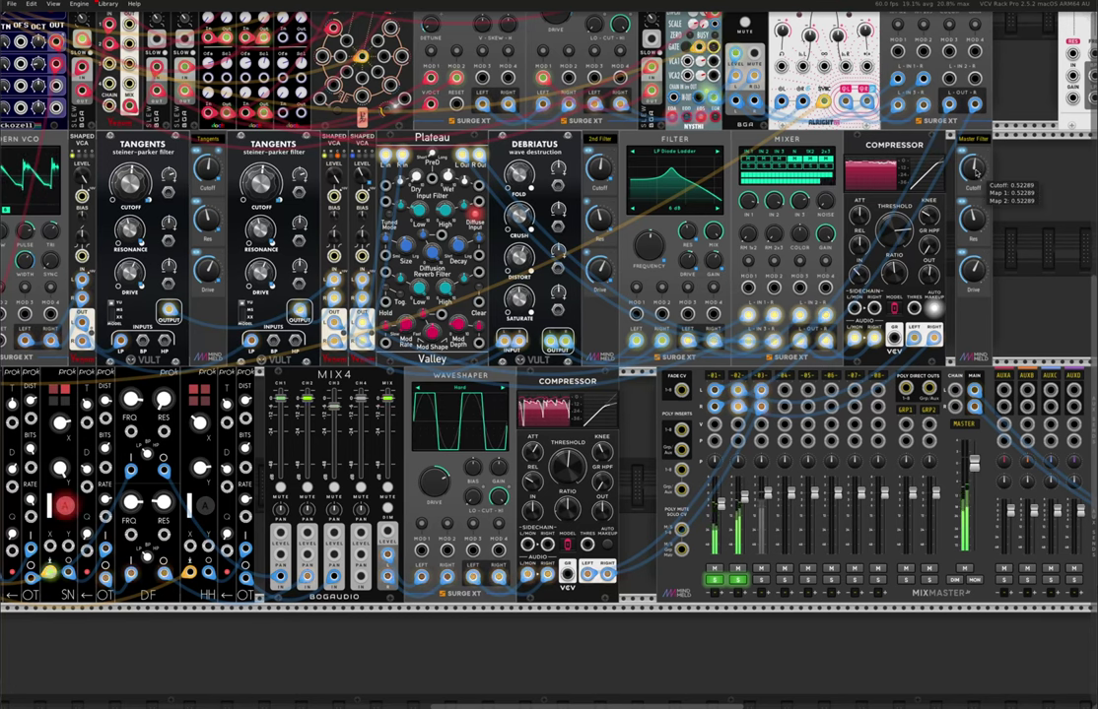
pyautogui.moveTo(972, 169); pyautogui.dragTo(973, 181)
pyautogui.hscroll(-7, 973, 181)
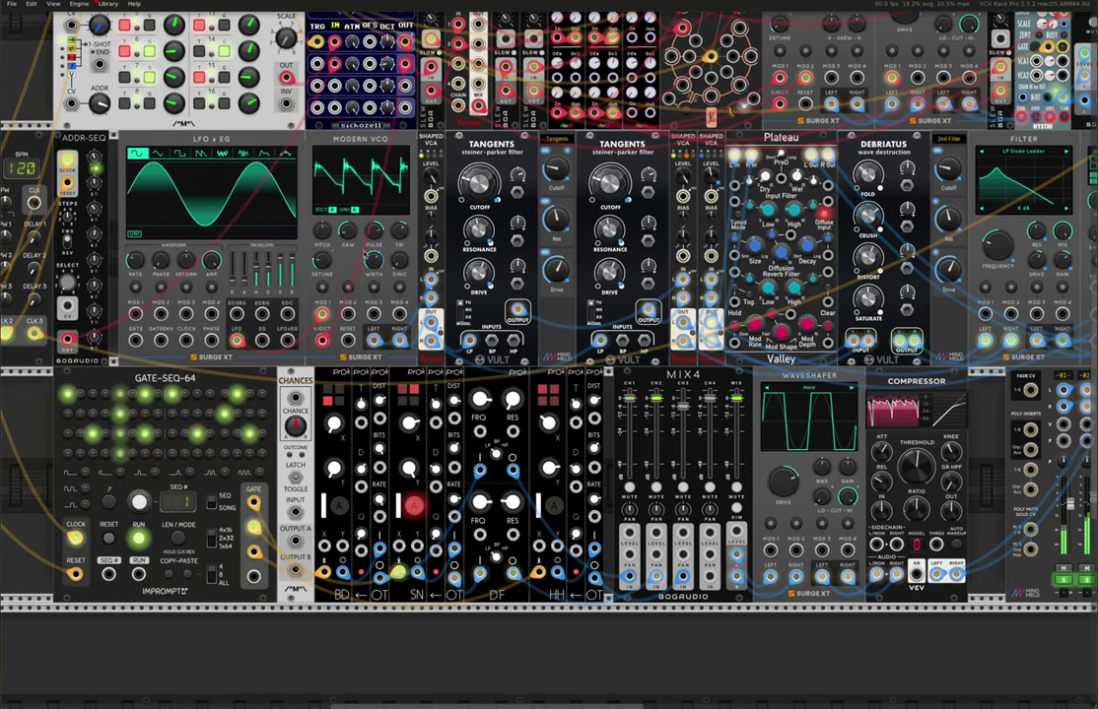
pyautogui.moveTo(376, 264)
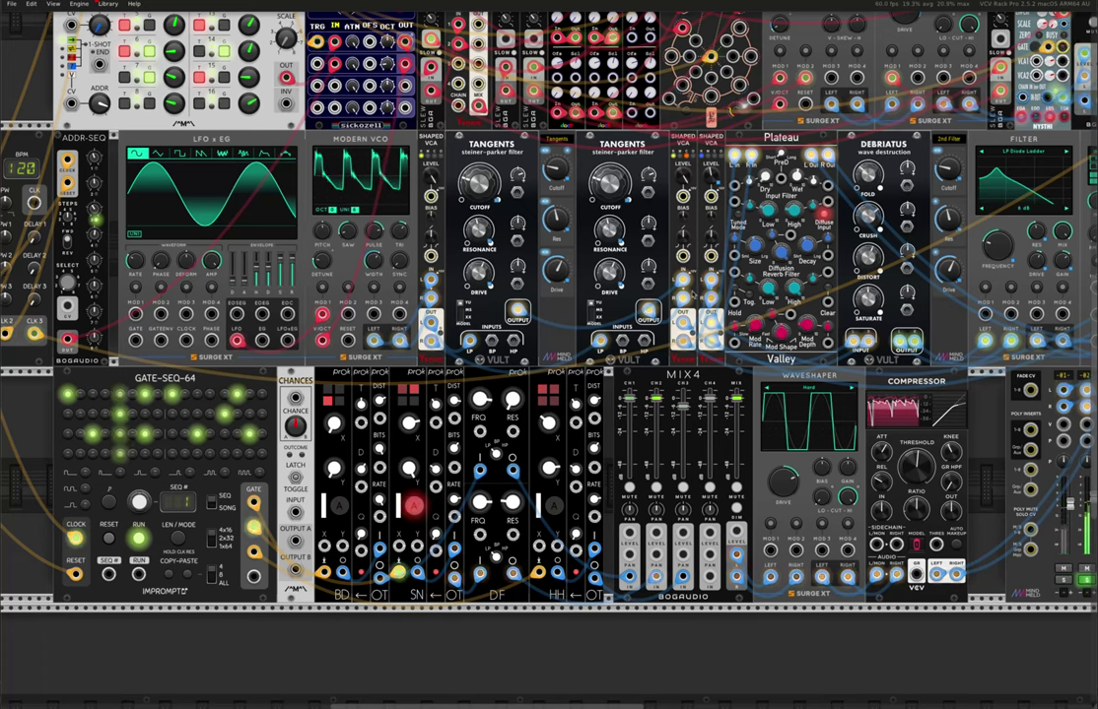
pyautogui.hscroll(5, 478, 305)
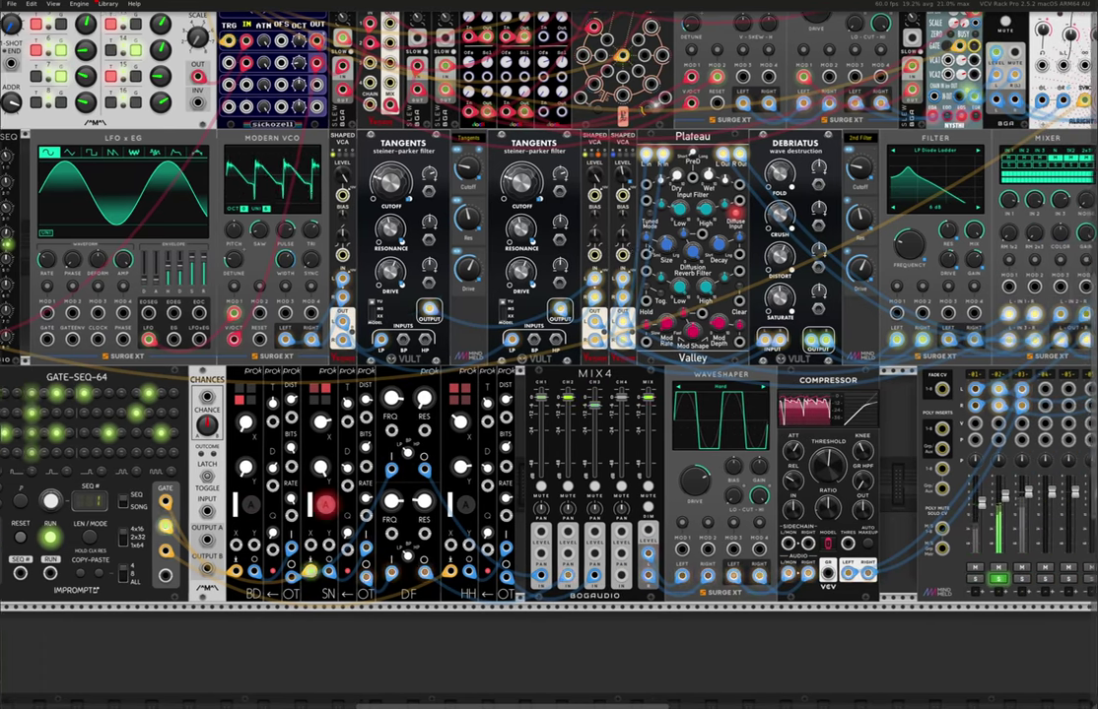
pyautogui.hscroll(3, 478, 305)
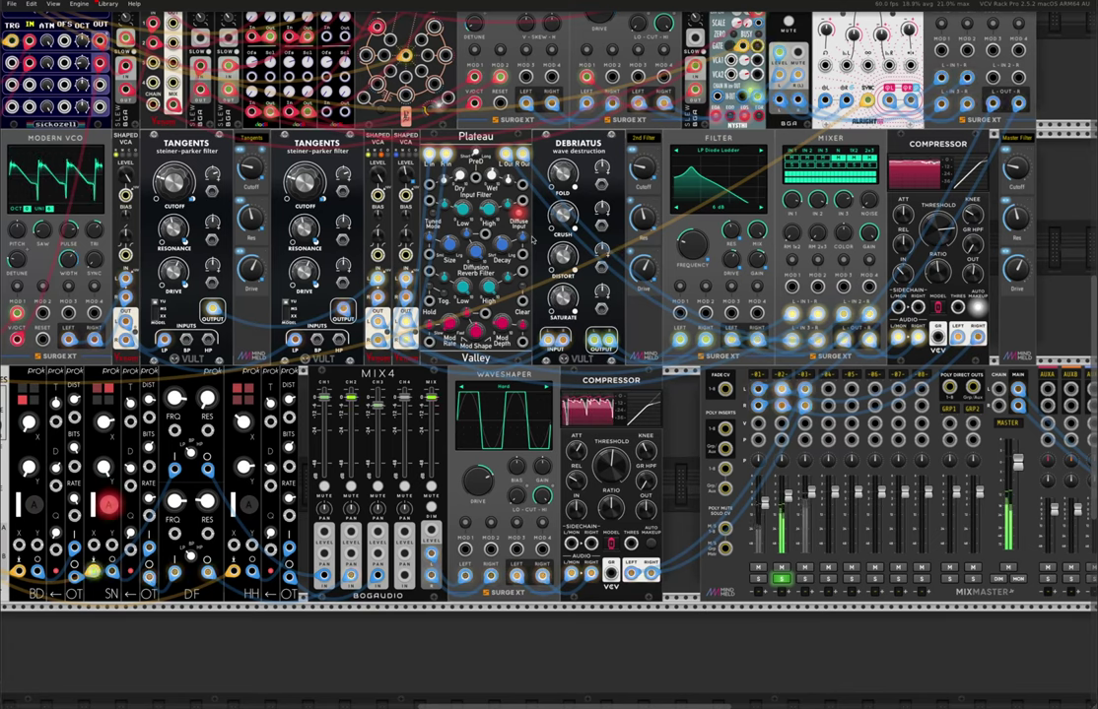
pyautogui.hscroll(-8, 478, 305)
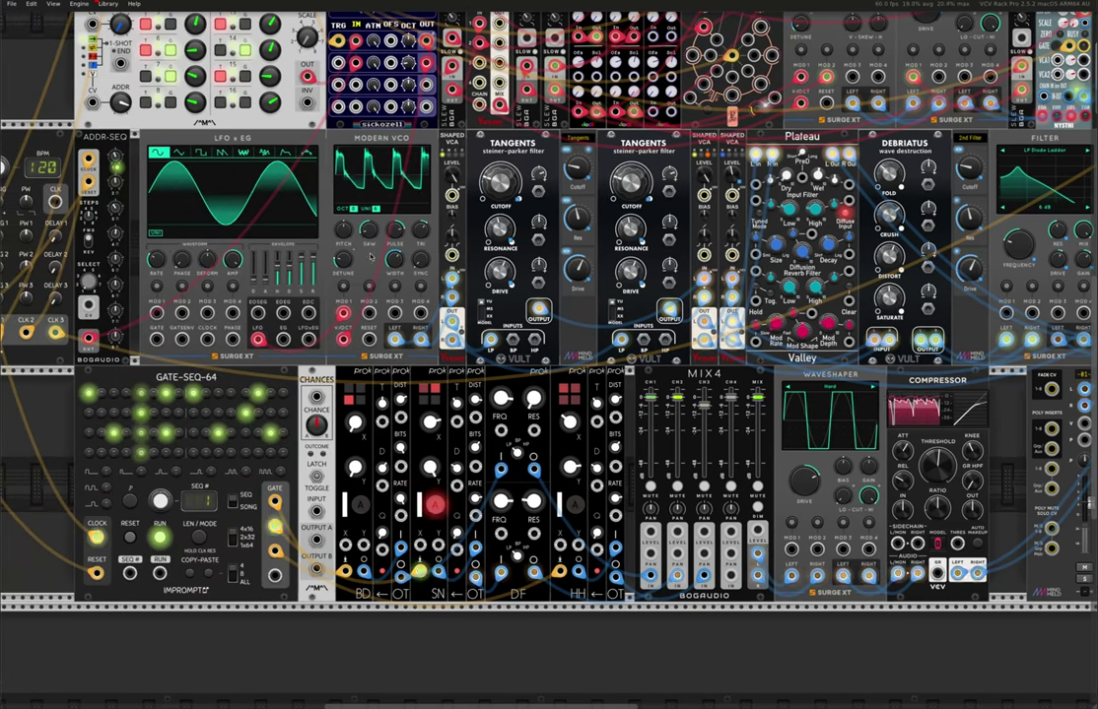
pyautogui.hscroll(-4, 478, 305)
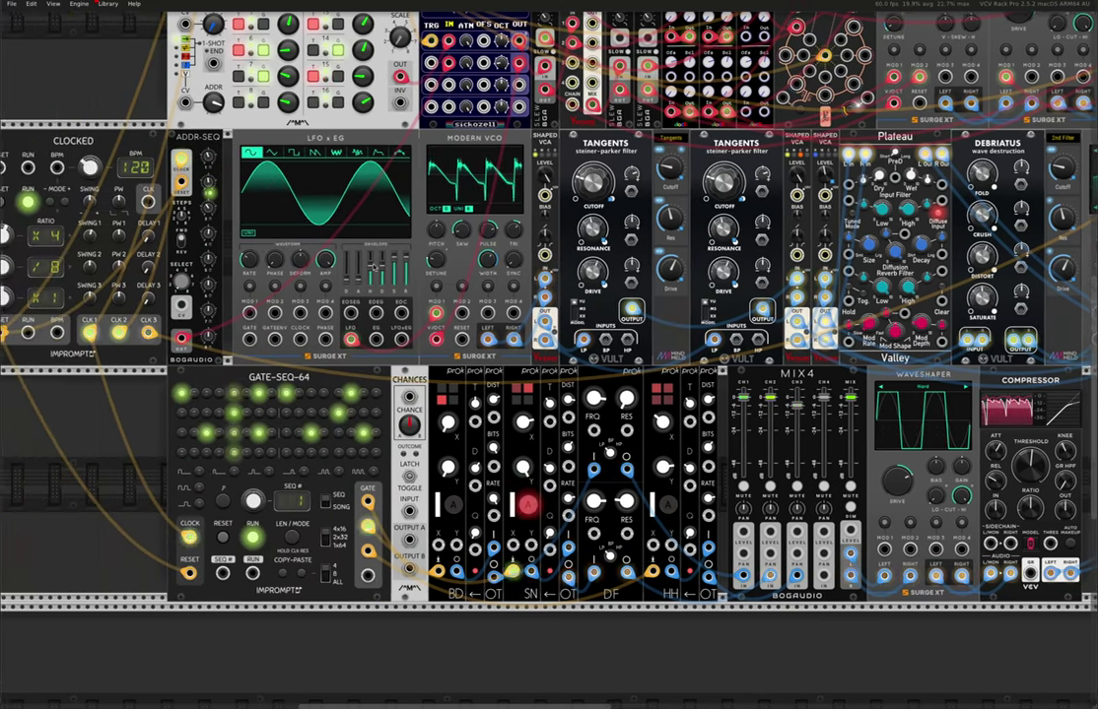
pyautogui.hscroll(-2, 144, 205)
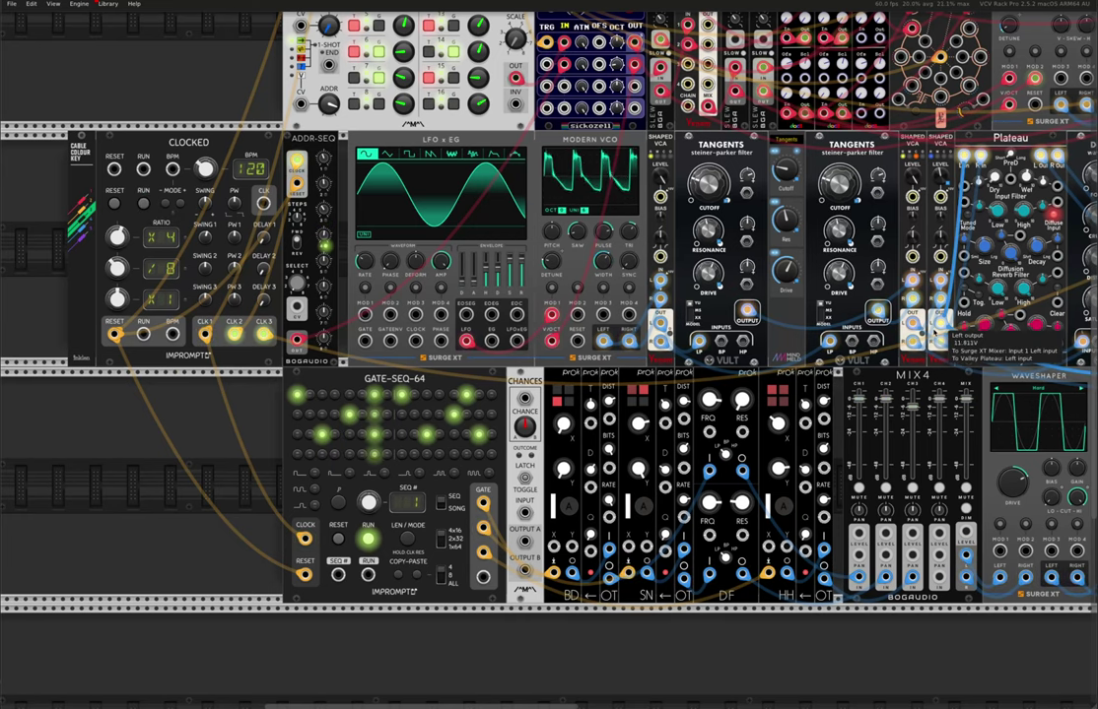
pyautogui.hscroll(5, 936, 333)
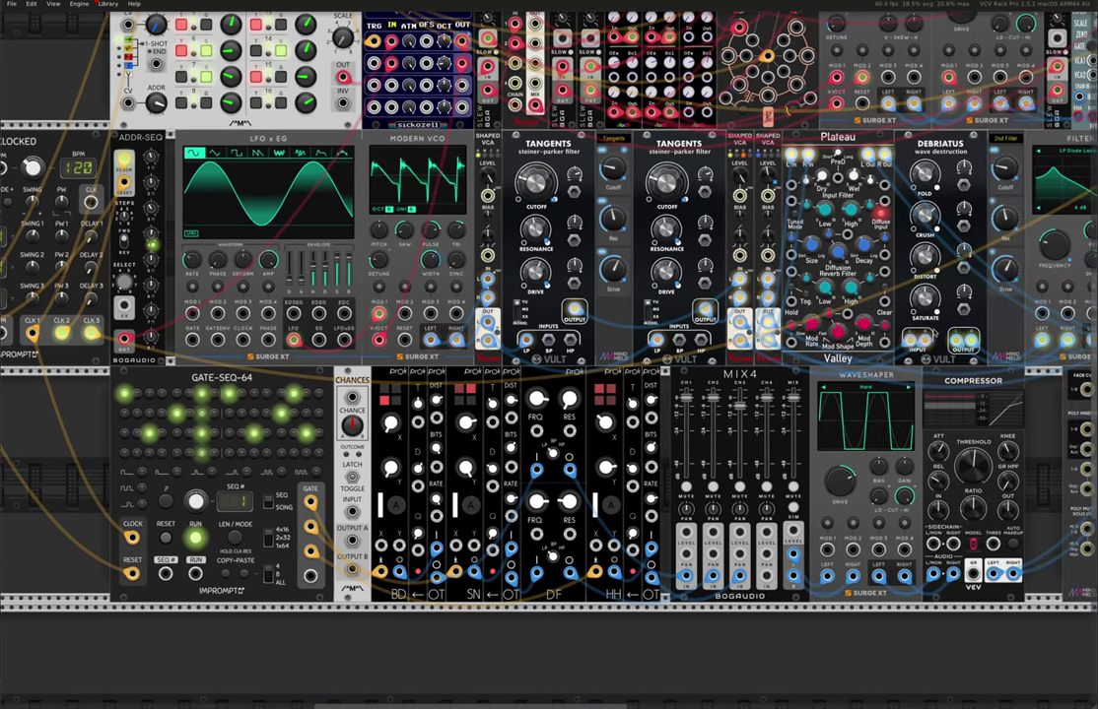
pyautogui.hscroll(5, 477, 314)
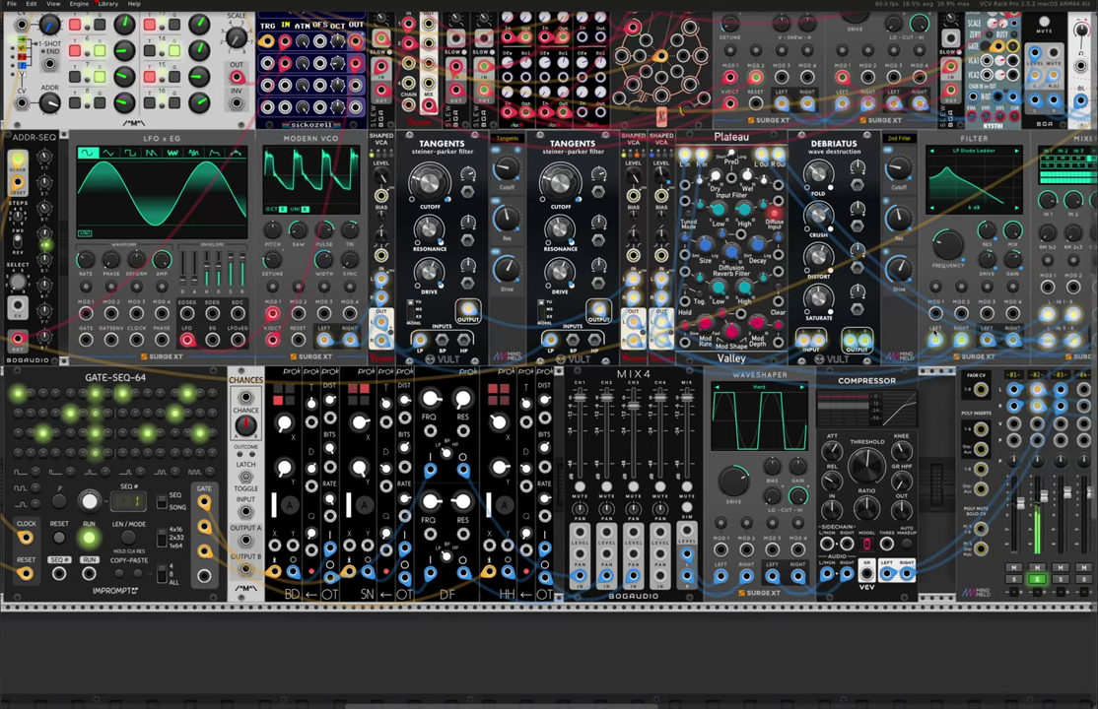
pyautogui.hscroll(3, 478, 313)
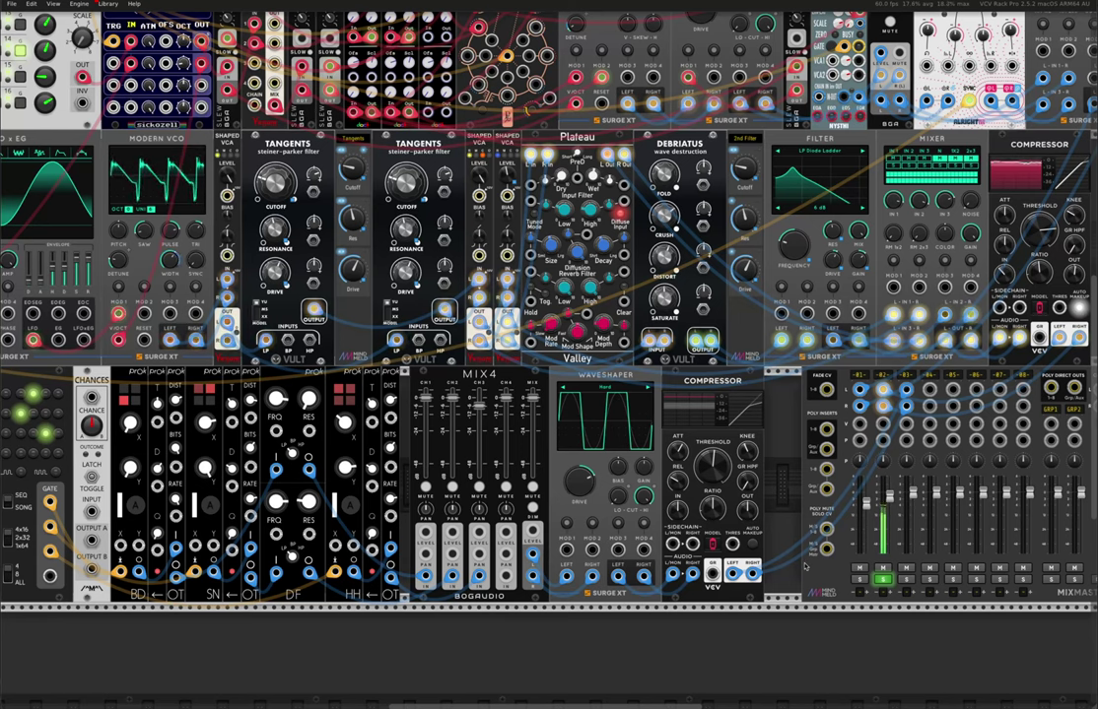
pyautogui.hscroll(-10, 457, 428)
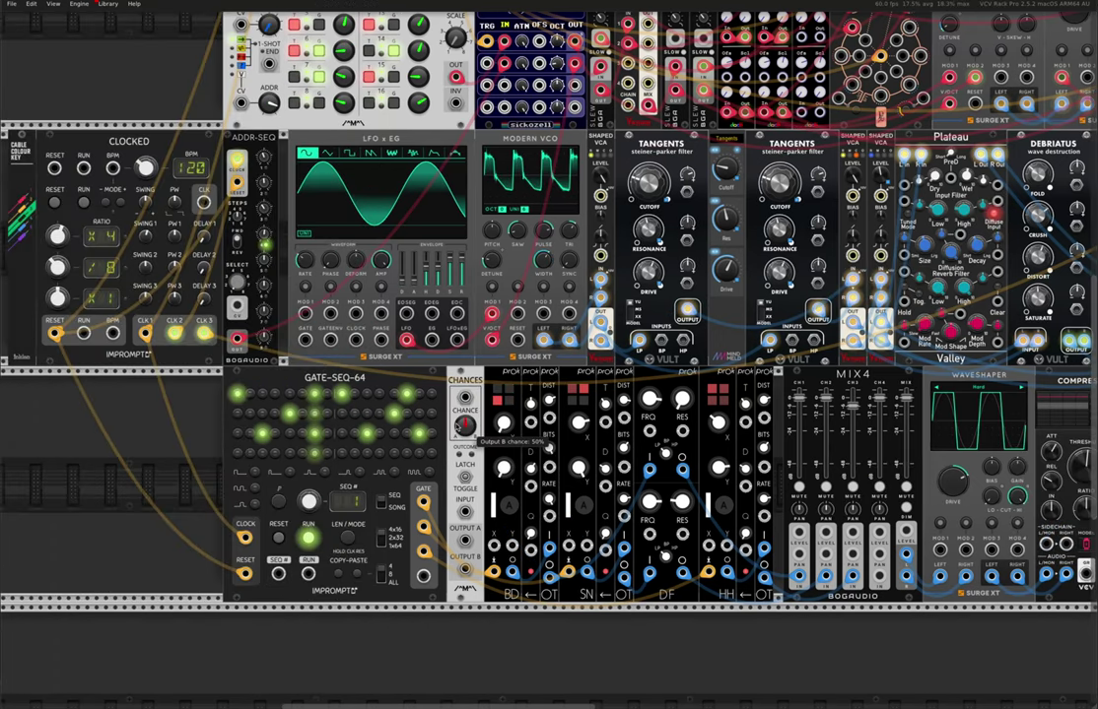
pyautogui.hscroll(9, 822, 462)
pyautogui.scroll(-3, 823, 461)
pyautogui.scroll(1, 926, 399)
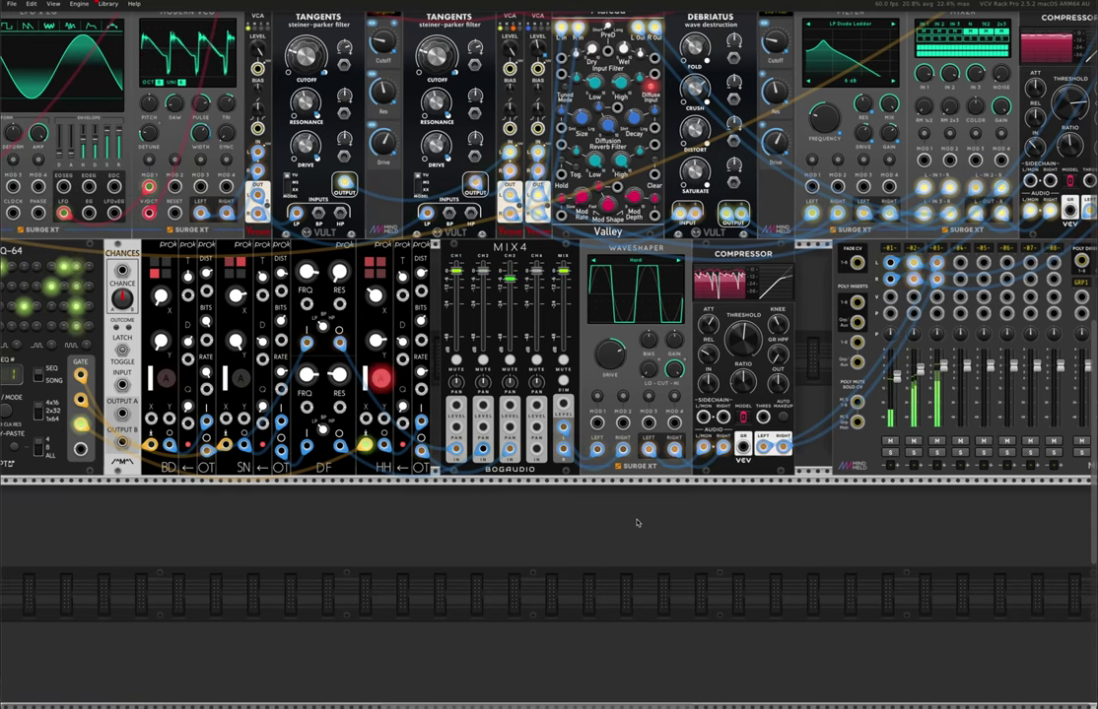
pyautogui.hscroll(-6, 635, 522)
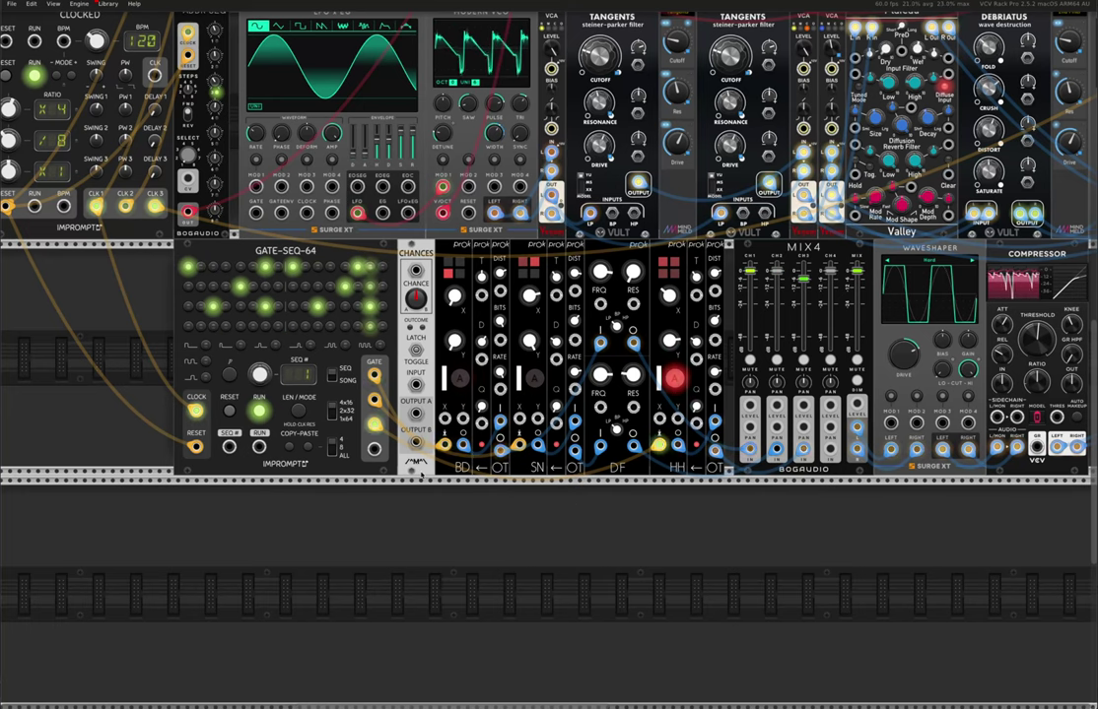
# Delete the Chances module and its cables from the drum row
pyautogui.press('Delete')
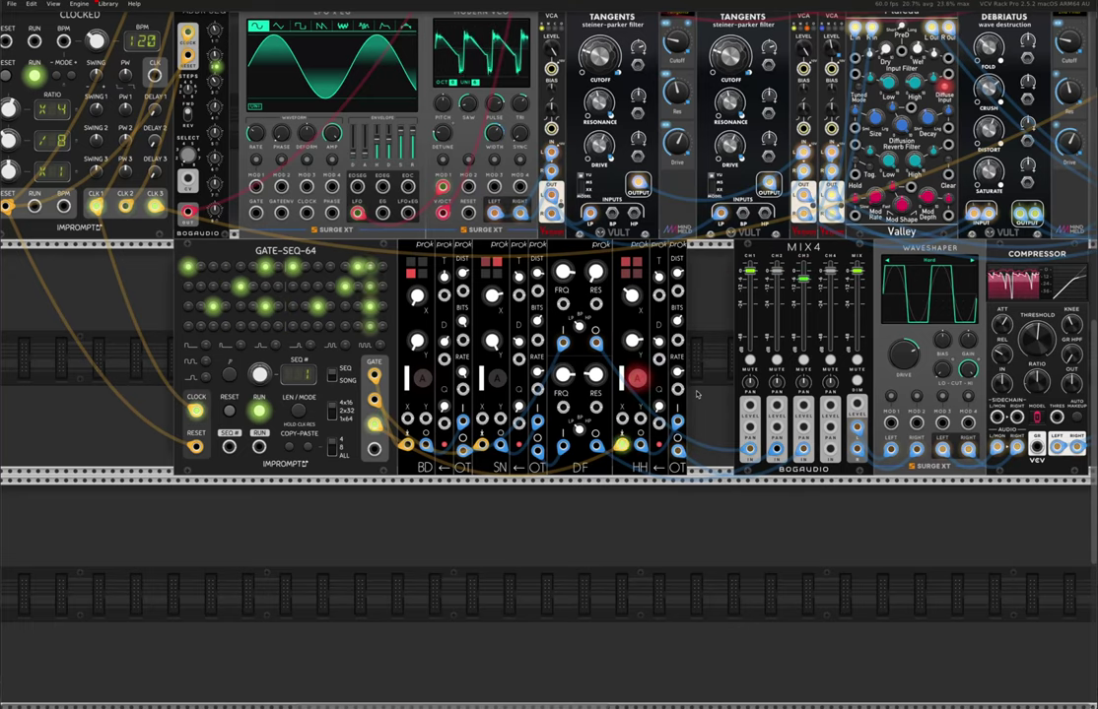
pyautogui.hscroll(10, 702, 397)
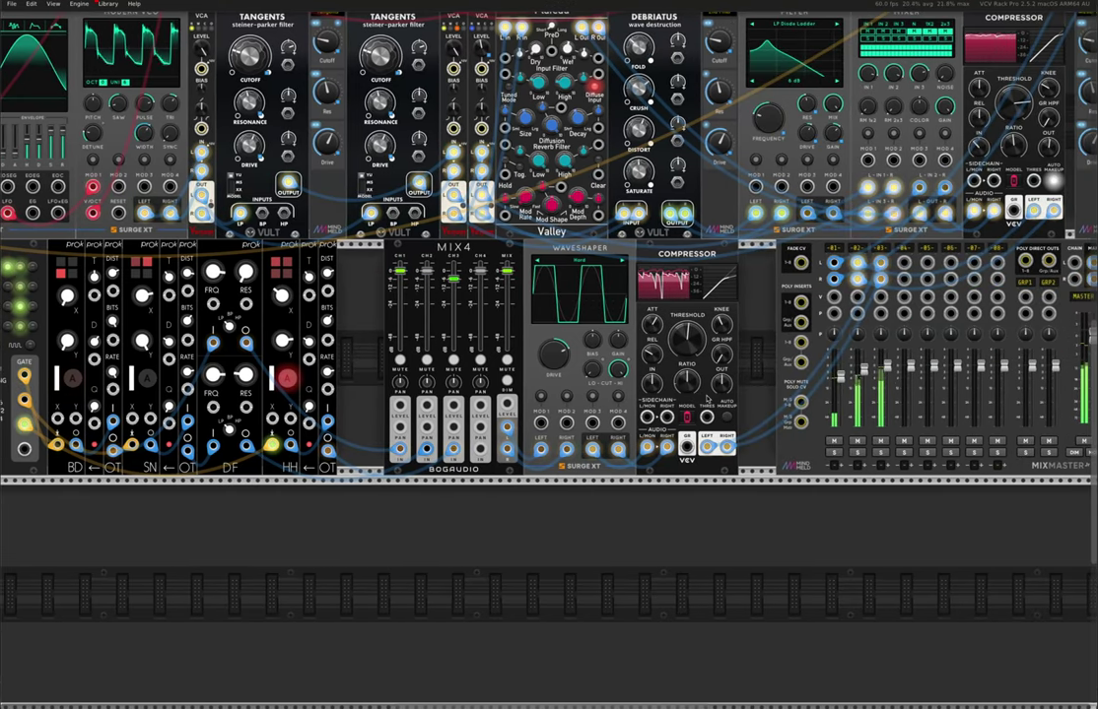
# Zoom out and pan the rack until all three module rows fit on screen
pyautogui.scroll(-5, 702, 397)
pyautogui.scroll(-3, 701, 398)
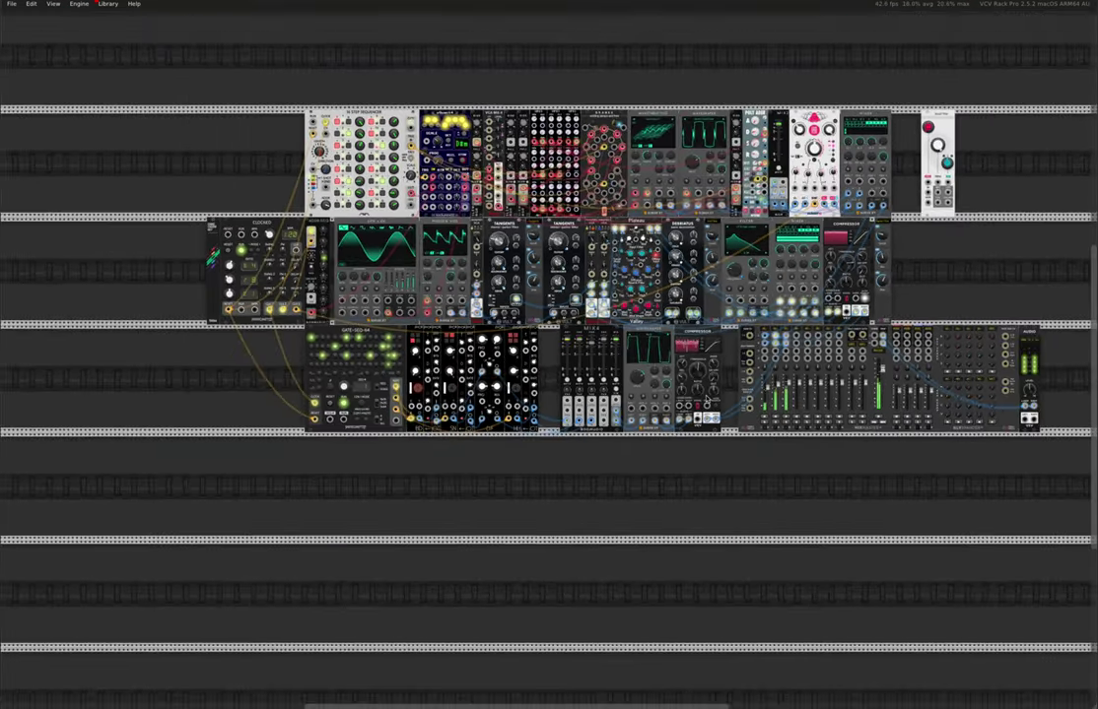
pyautogui.scroll(2, 717, 396)
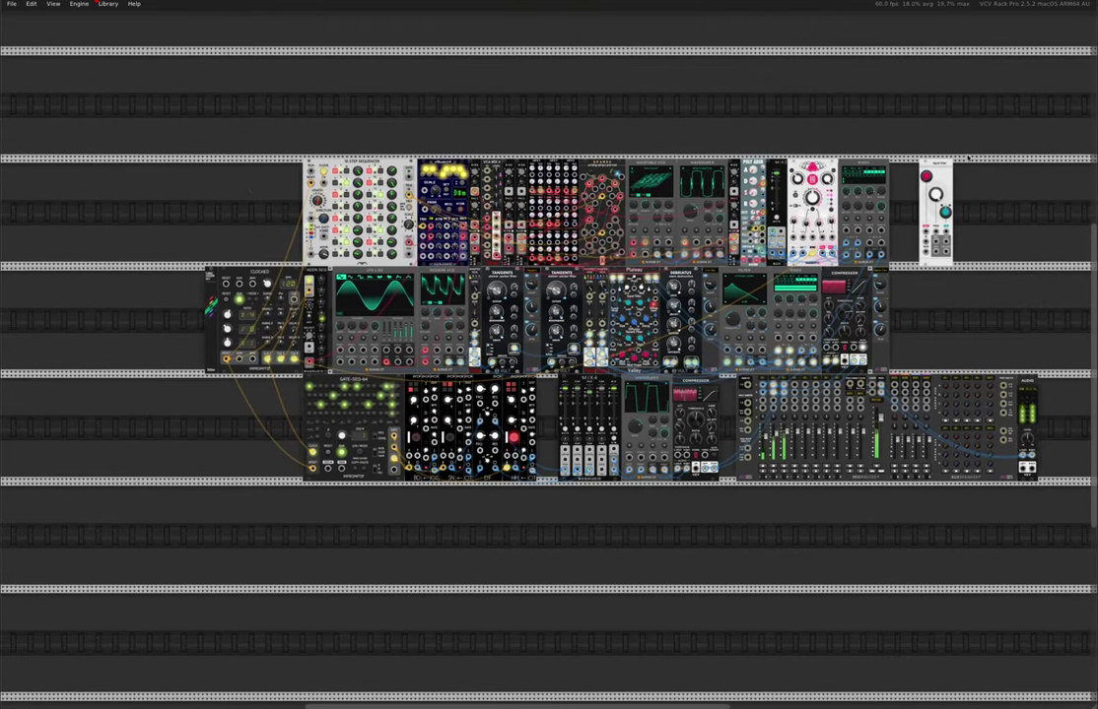
pyautogui.scroll(1, 943, 171)
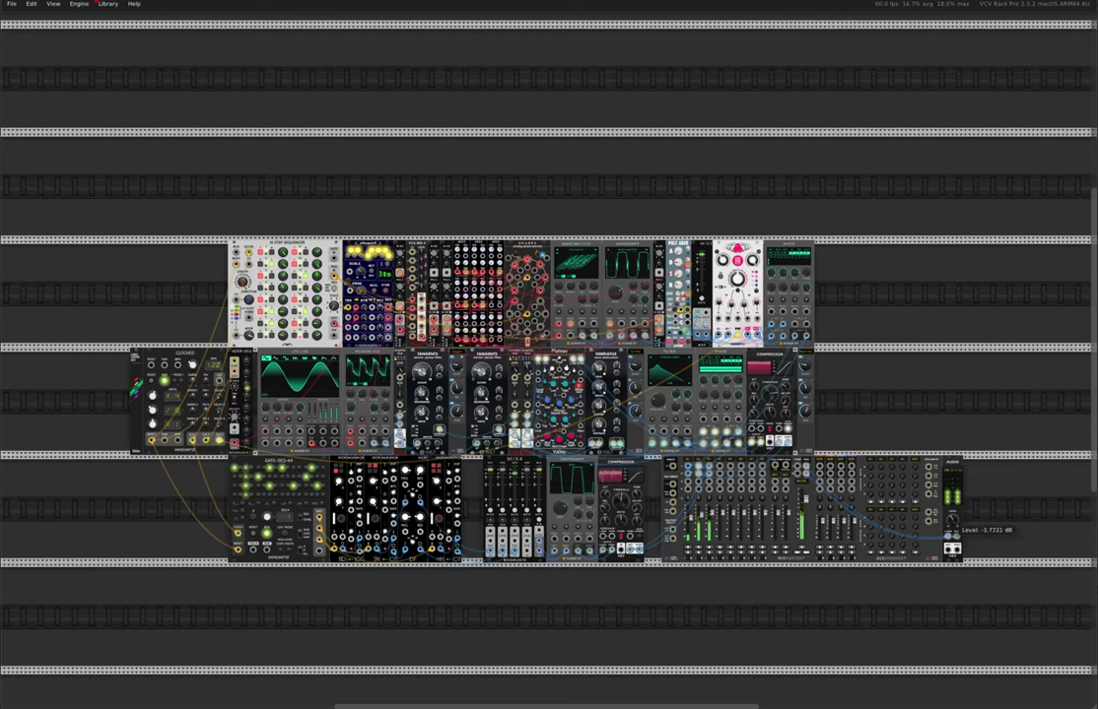
pyautogui.scroll(5, 949, 523)
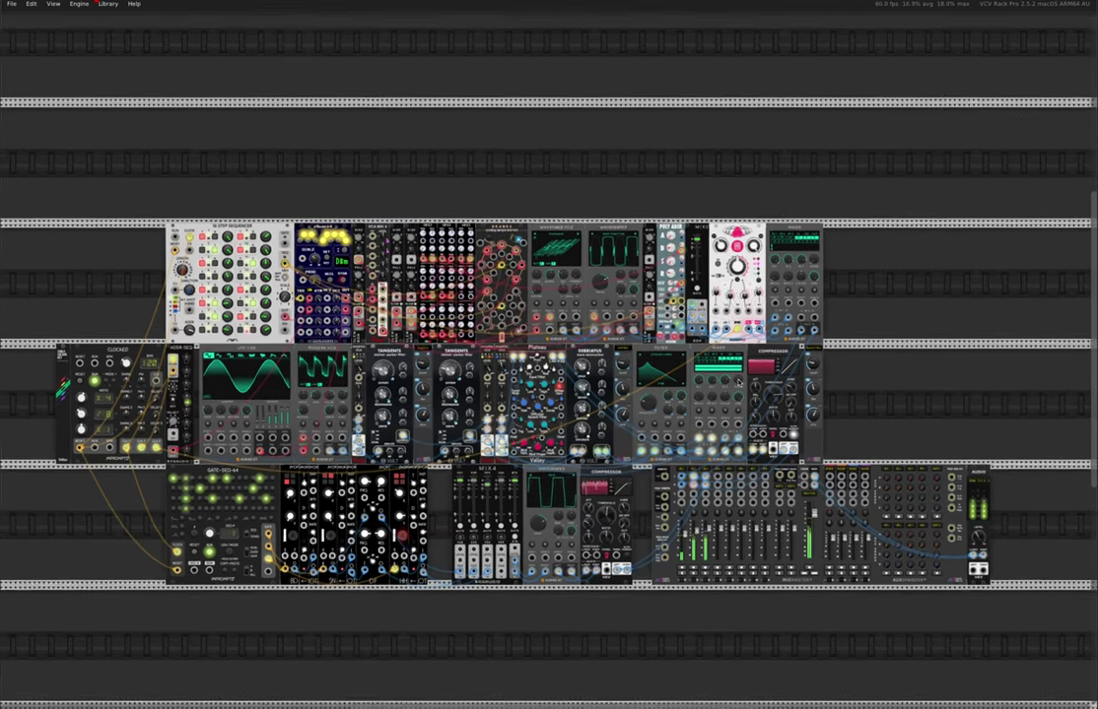
pyautogui.moveTo(991, 548)
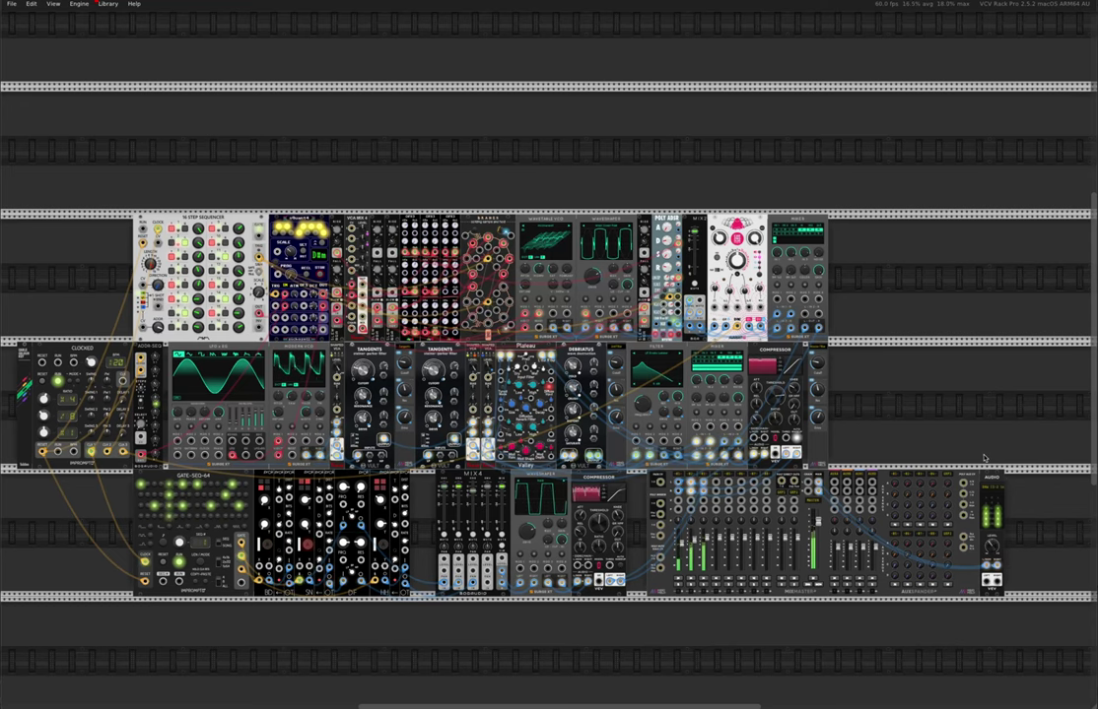
pyautogui.hscroll(-2, 983, 458)
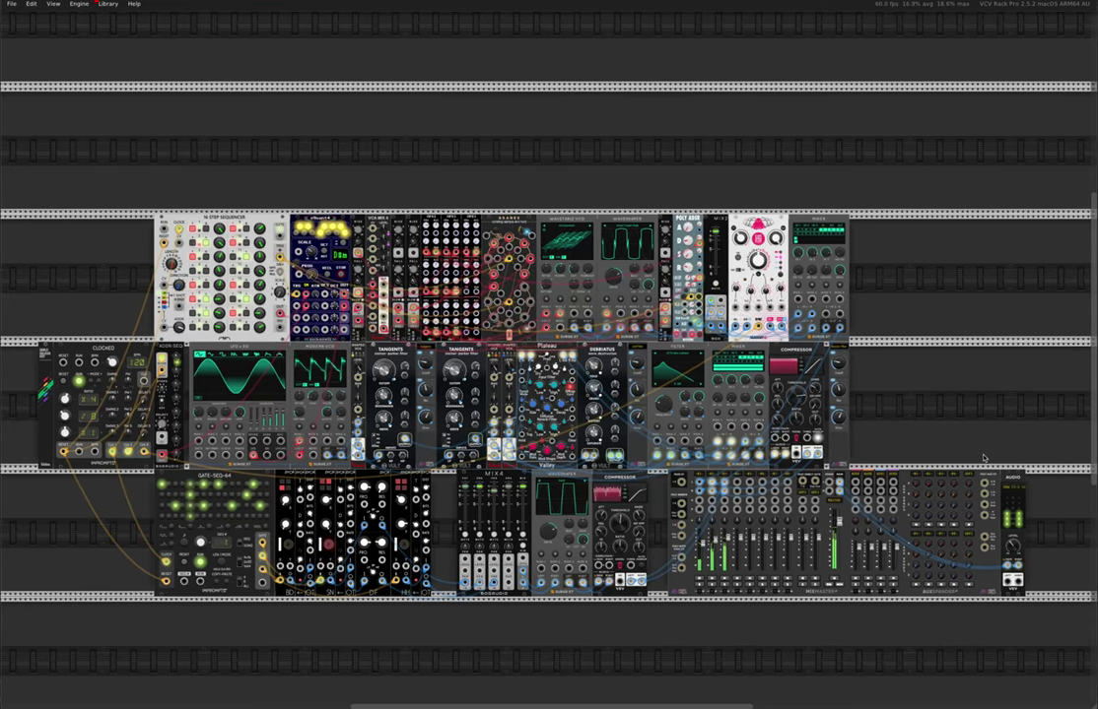